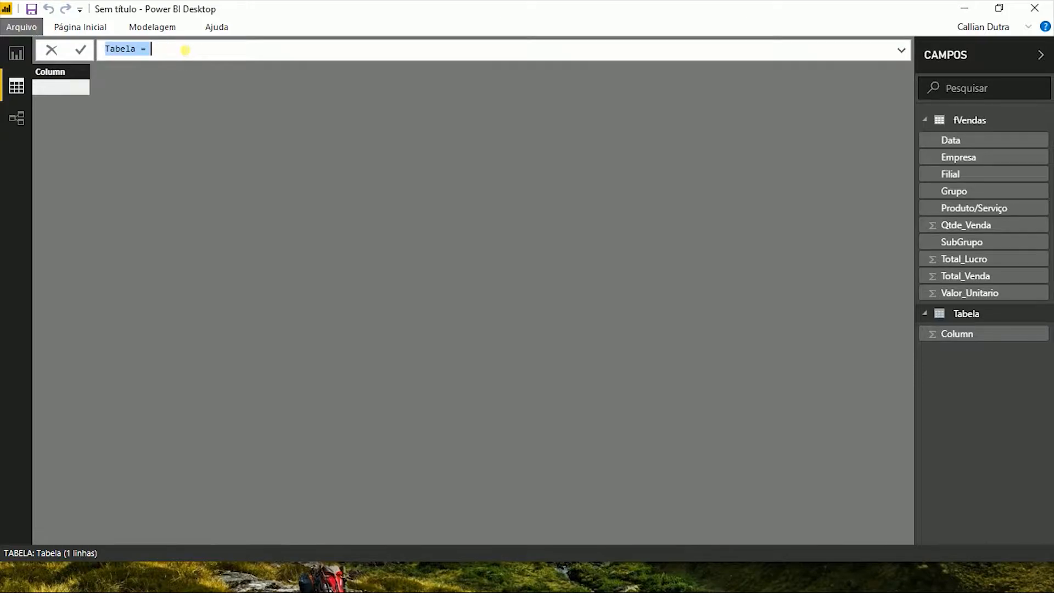
Step: Create the dCalendario table from the copied ADDCOLUMNS formula, with a CALENDAR range from DATE(2000;1;1) to DATE(2025;12;31)
{"action": "key", "text": "ctrl+v"}
{"action": "scroll", "coordinate": [882, 137], "scroll_direction": "up", "scroll_amount": 2}
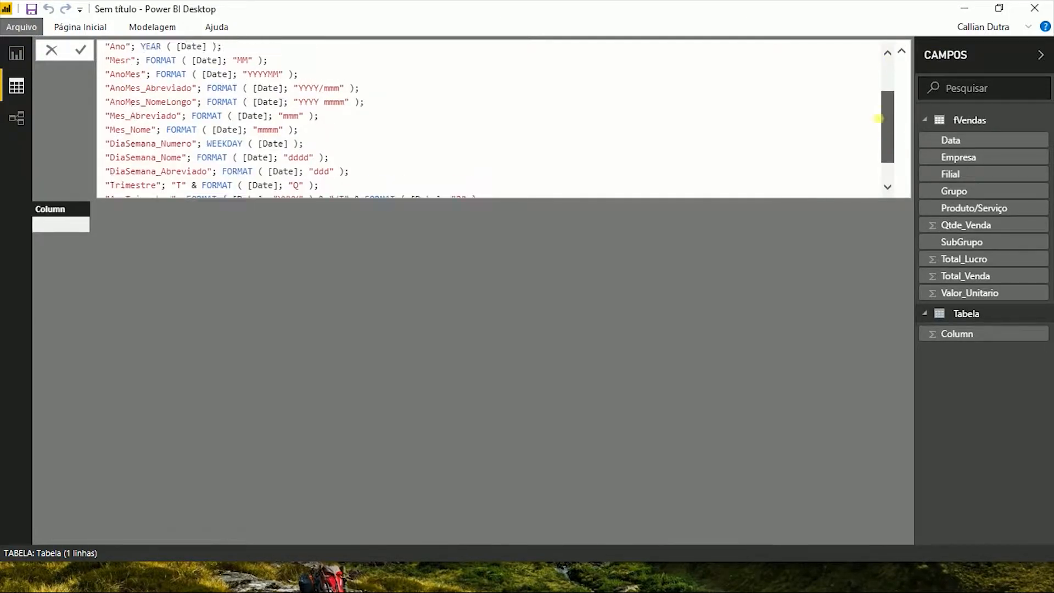
{"action": "left_click_drag", "start_coordinate": [116, 48], "coordinate": [153, 64]}
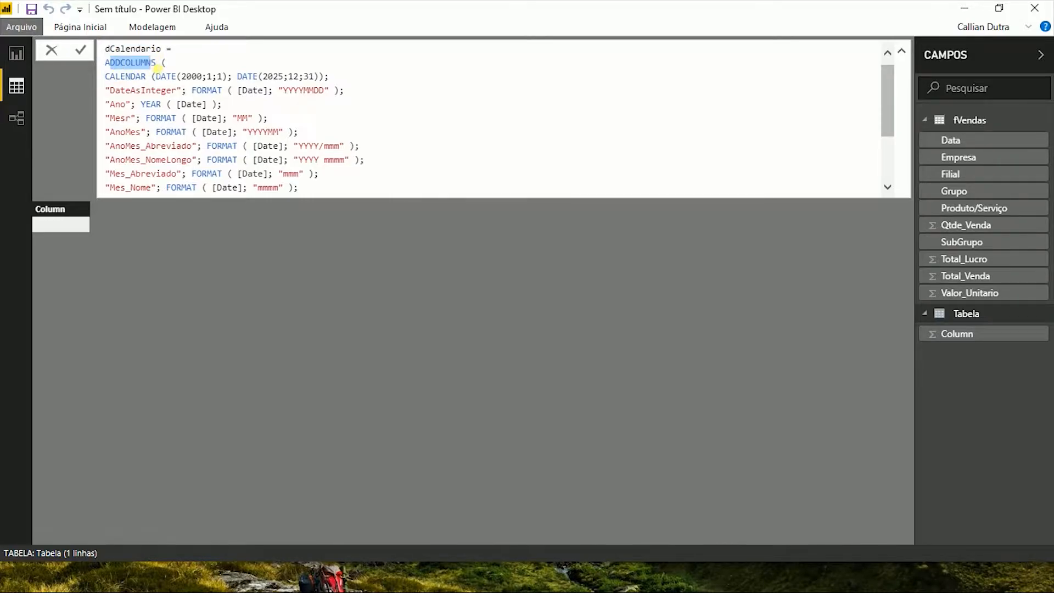
{"action": "left_click_drag", "start_coordinate": [105, 77], "coordinate": [324, 77]}
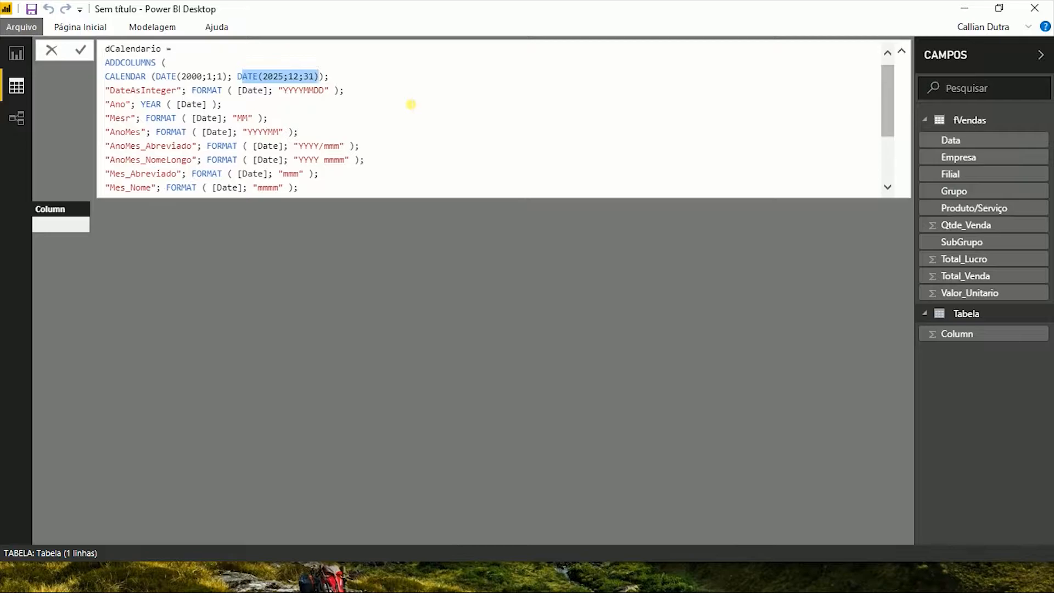
{"action": "left_click", "coordinate": [158, 91]}
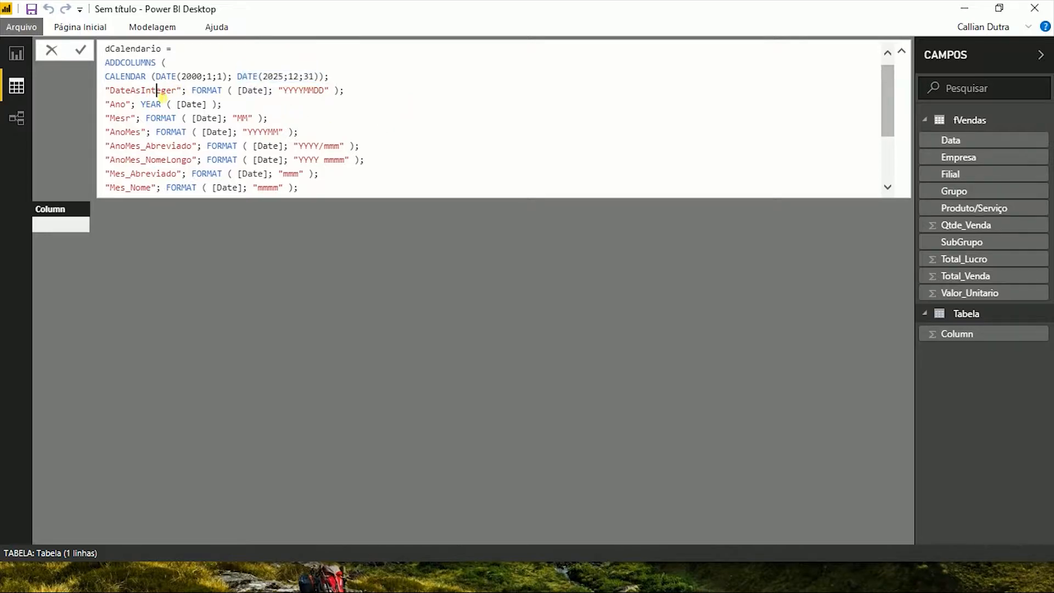
{"action": "scroll", "coordinate": [189, 105], "scroll_direction": "down", "scroll_amount": 2}
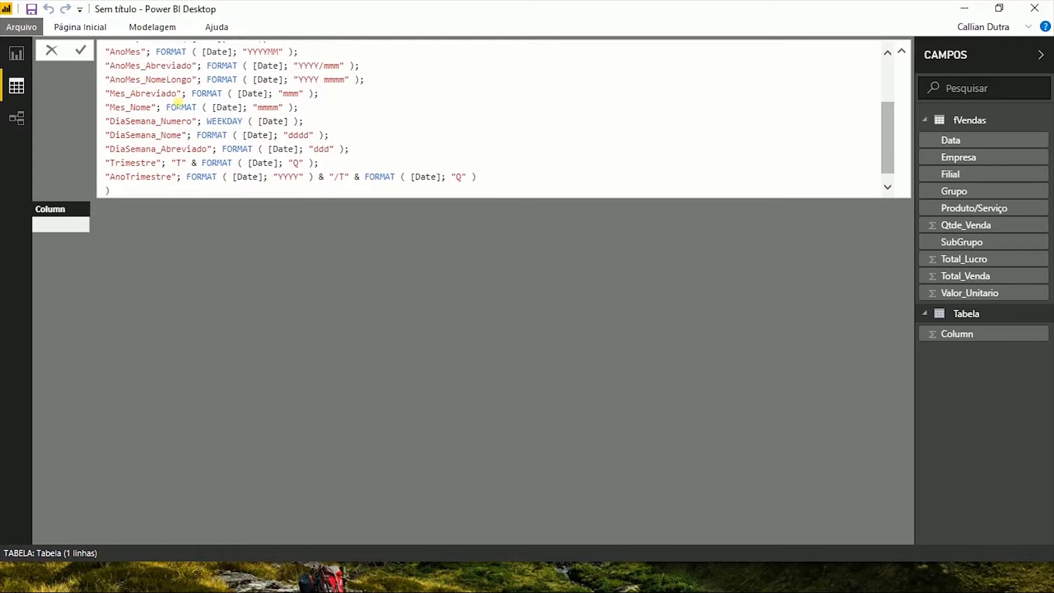
{"action": "scroll", "coordinate": [177, 105], "scroll_direction": "up", "scroll_amount": 2}
{"action": "scroll", "coordinate": [406, 162], "scroll_direction": "down", "scroll_amount": 2}
{"action": "left_click", "coordinate": [414, 201]}
{"action": "key", "text": "Return"}
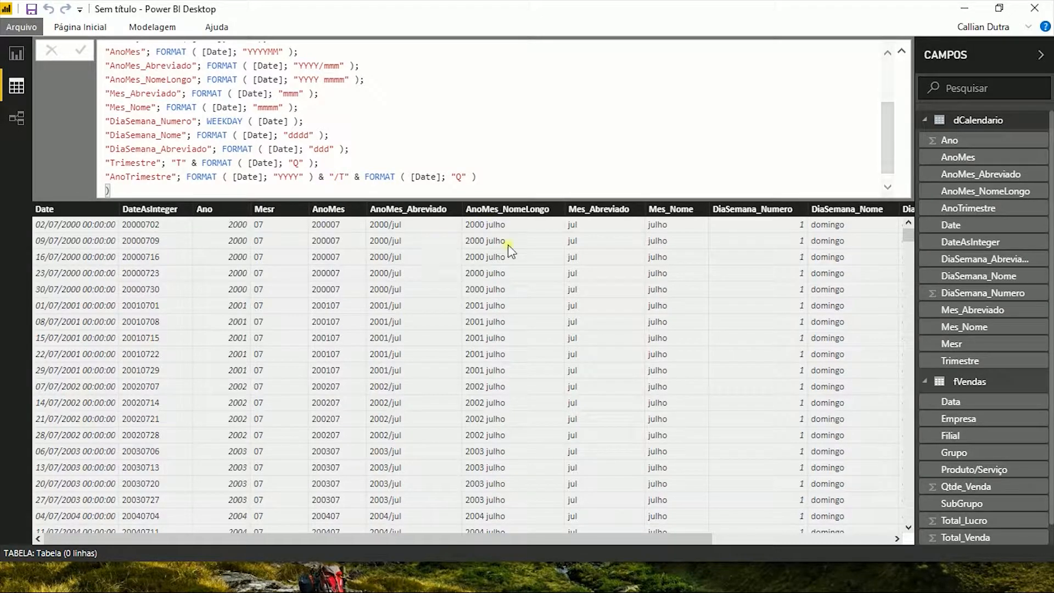
Step: Correct the column name "Mesr" to "Mes" in the dCalendario table formula
{"action": "left_click_drag", "start_coordinate": [516, 540], "coordinate": [428, 496]}
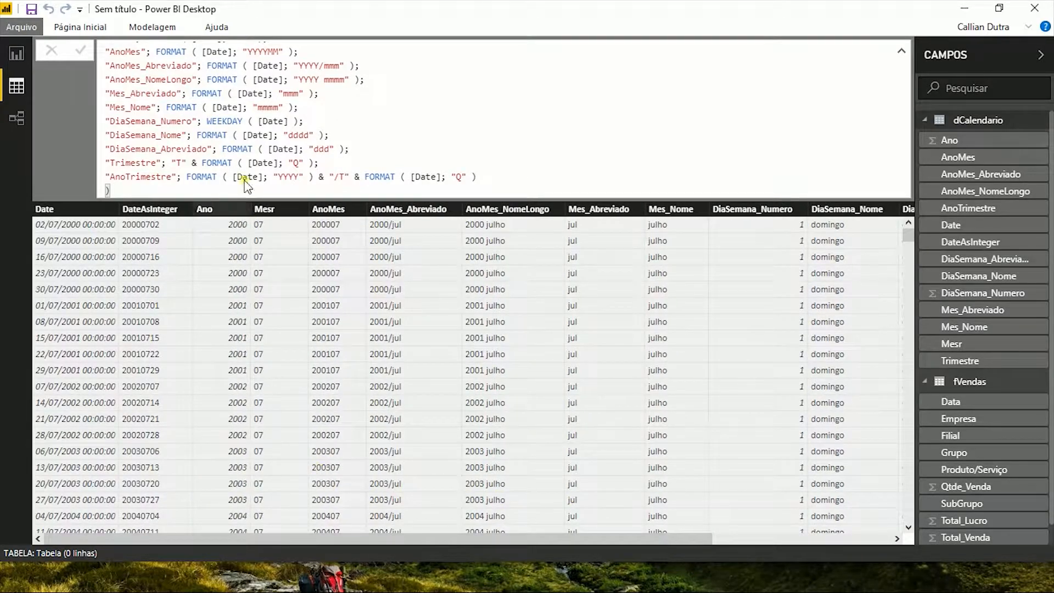
{"action": "scroll", "coordinate": [228, 114], "scroll_direction": "up", "scroll_amount": 2}
{"action": "key", "text": "BackSpace"}
{"action": "key", "text": "Return"}
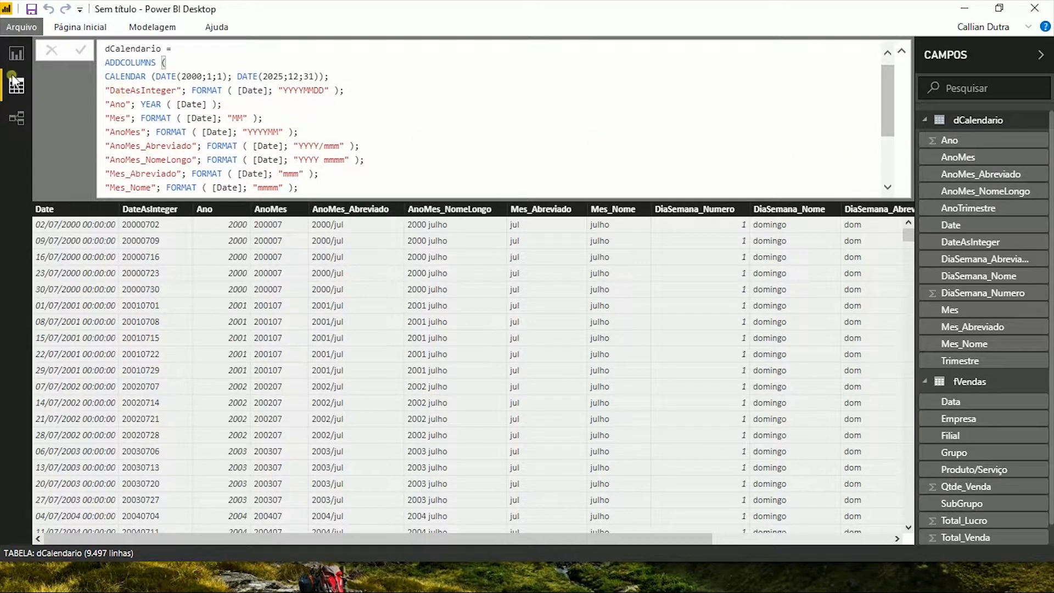
Step: Create a relationship from the Data column of fVendas to the Date column of dCalendario in the report's relationship manager
{"action": "left_click", "coordinate": [17, 51]}
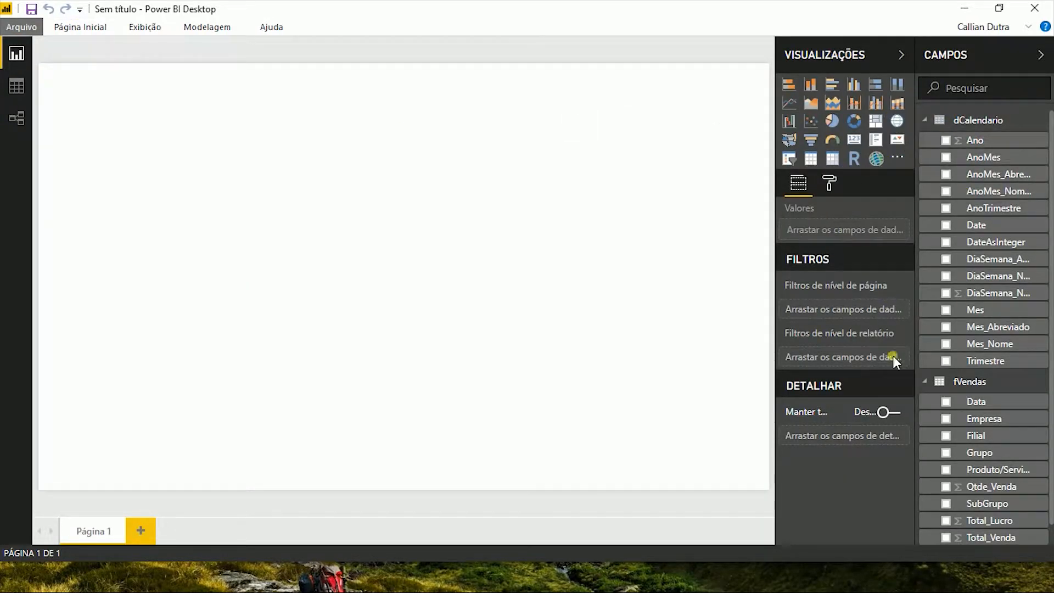
{"action": "left_click", "coordinate": [200, 27]}
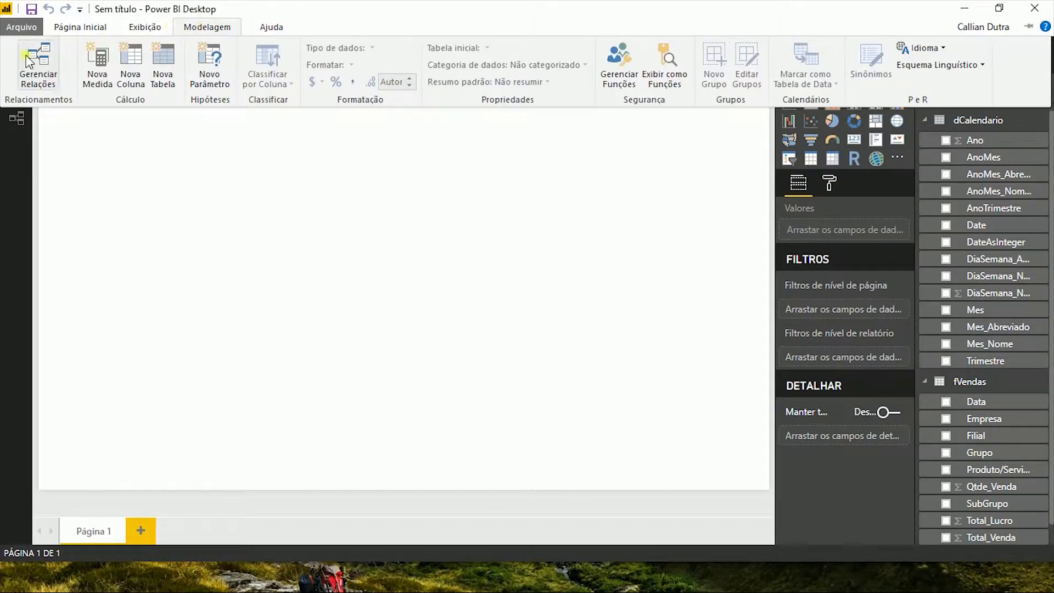
{"action": "left_click", "coordinate": [44, 82]}
{"action": "left_click", "coordinate": [292, 418]}
{"action": "left_click", "coordinate": [328, 138]}
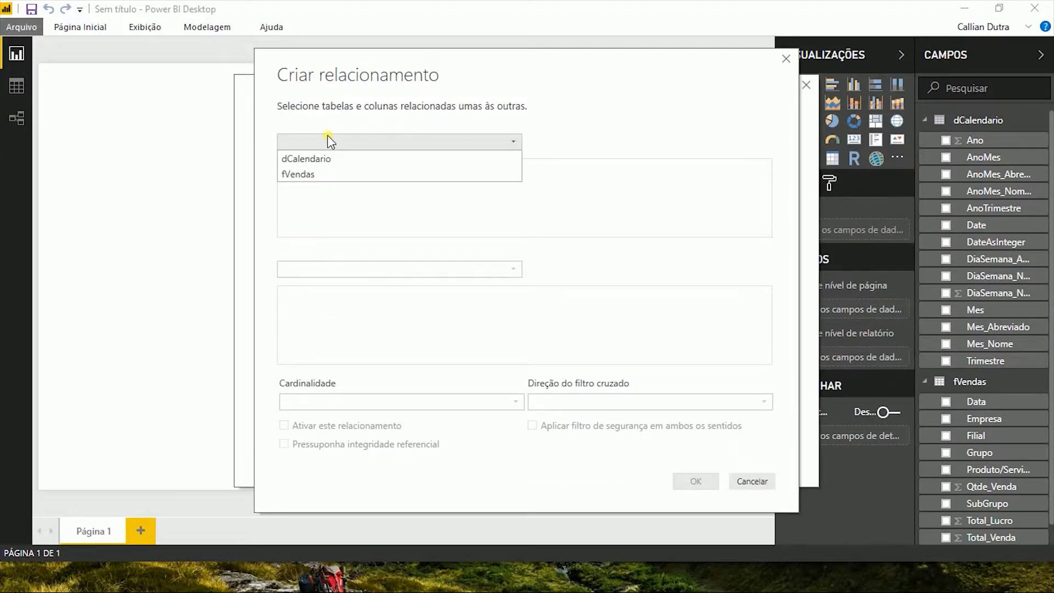
{"action": "left_click", "coordinate": [390, 175]}
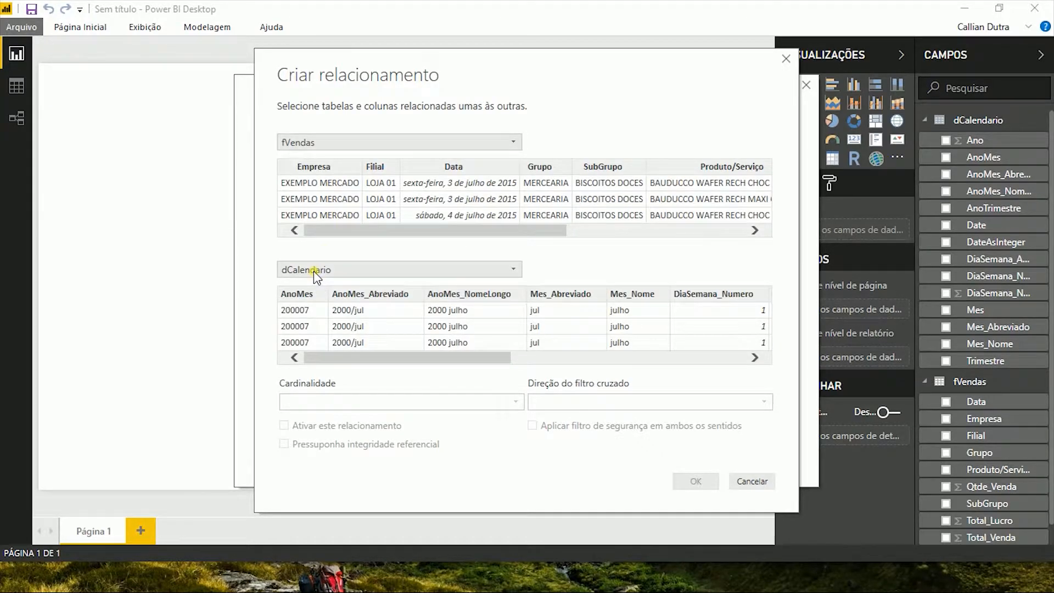
{"action": "left_click", "coordinate": [449, 169]}
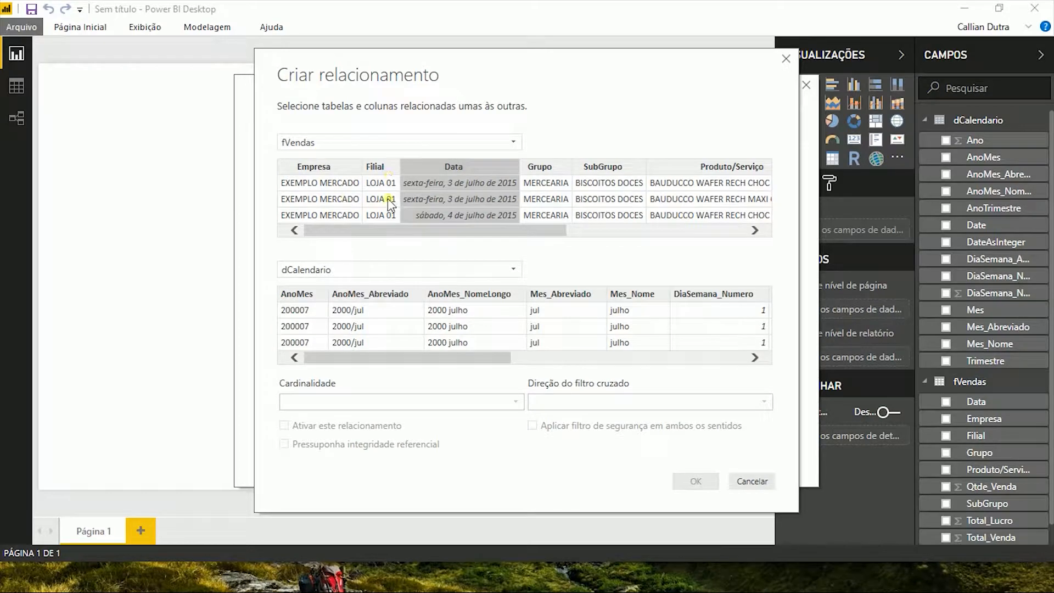
{"action": "left_click_drag", "start_coordinate": [334, 360], "coordinate": [544, 362]}
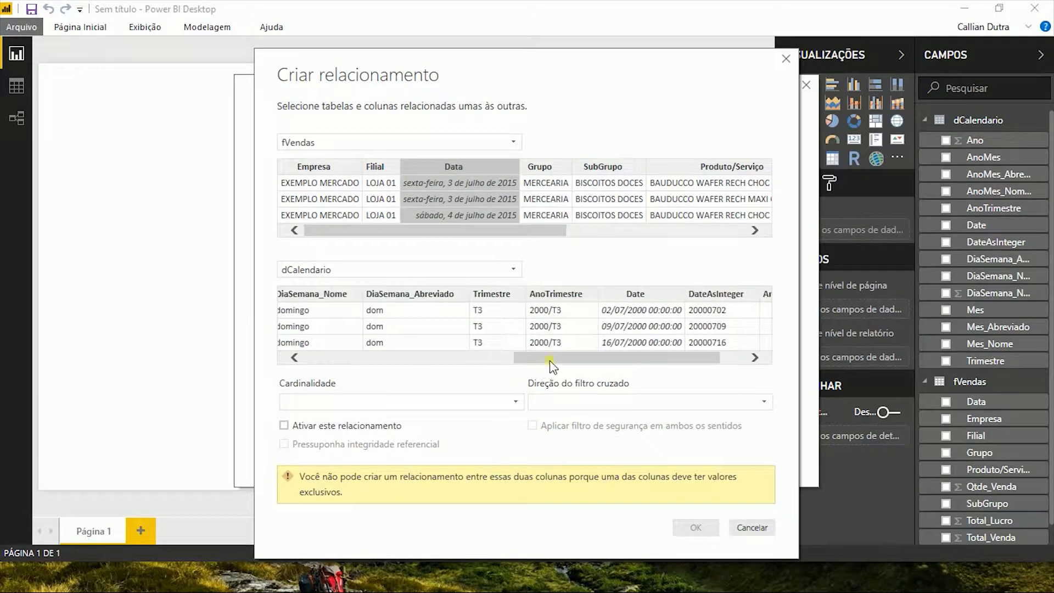
{"action": "left_click", "coordinate": [648, 294]}
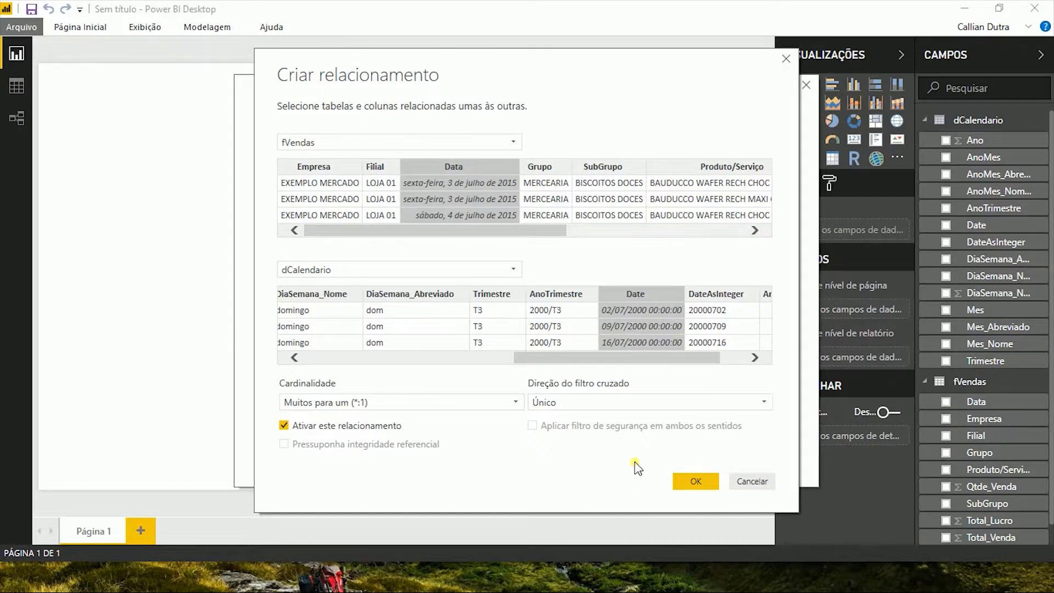
{"action": "left_click", "coordinate": [694, 485]}
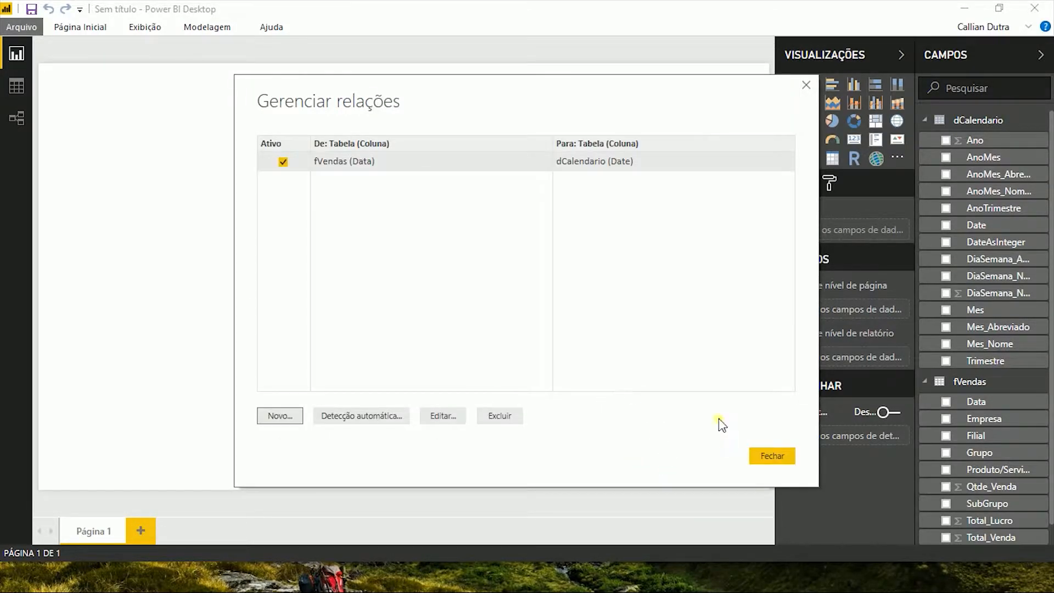
{"action": "left_click", "coordinate": [781, 459]}
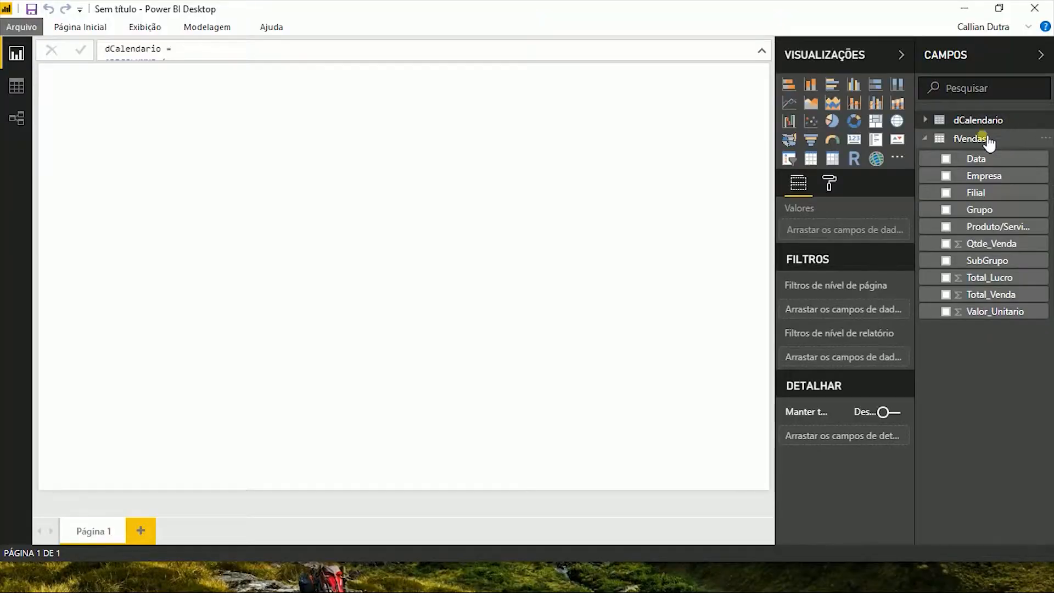
Step: Create the measure R$ Vendas = SUM( fVendas[Total_Venda] ) in the fVendas table
{"action": "right_click", "coordinate": [981, 140]}
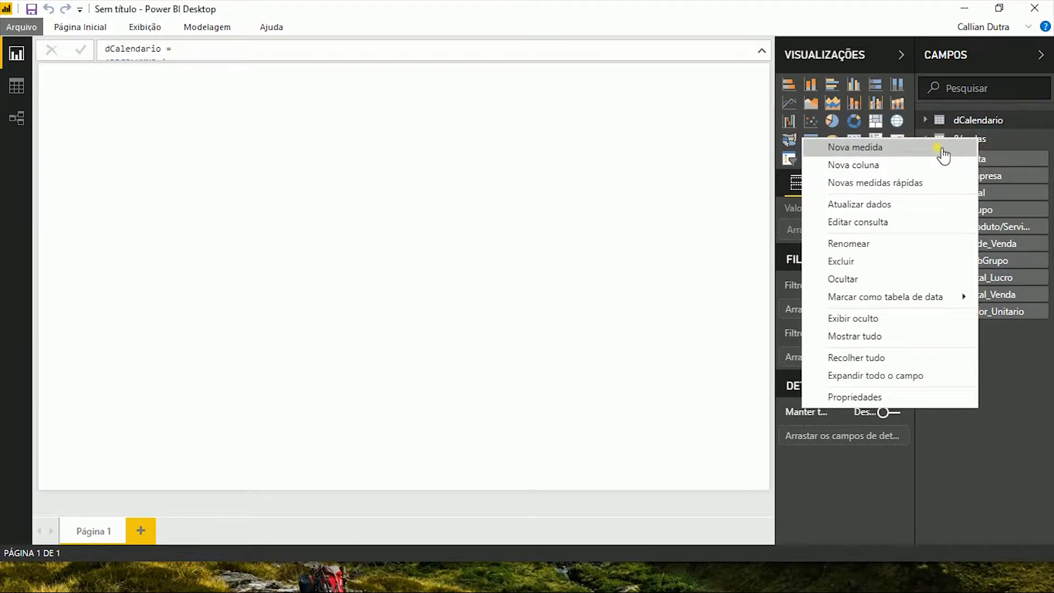
{"action": "left_click", "coordinate": [913, 149]}
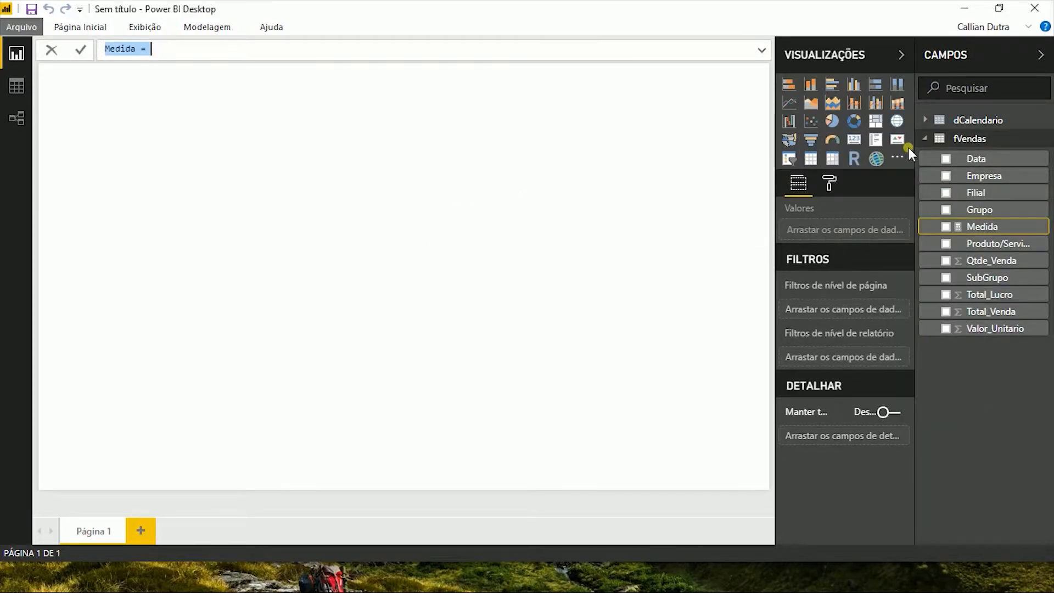
{"action": "type", "text": "R"}
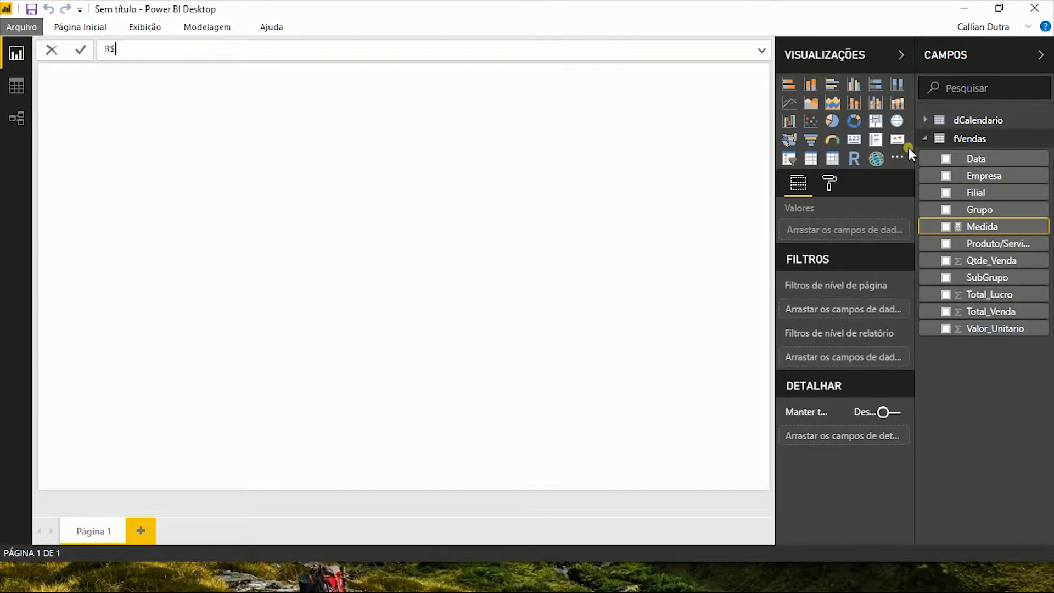
{"action": "type", "text": "$ Vendas = SUM"}
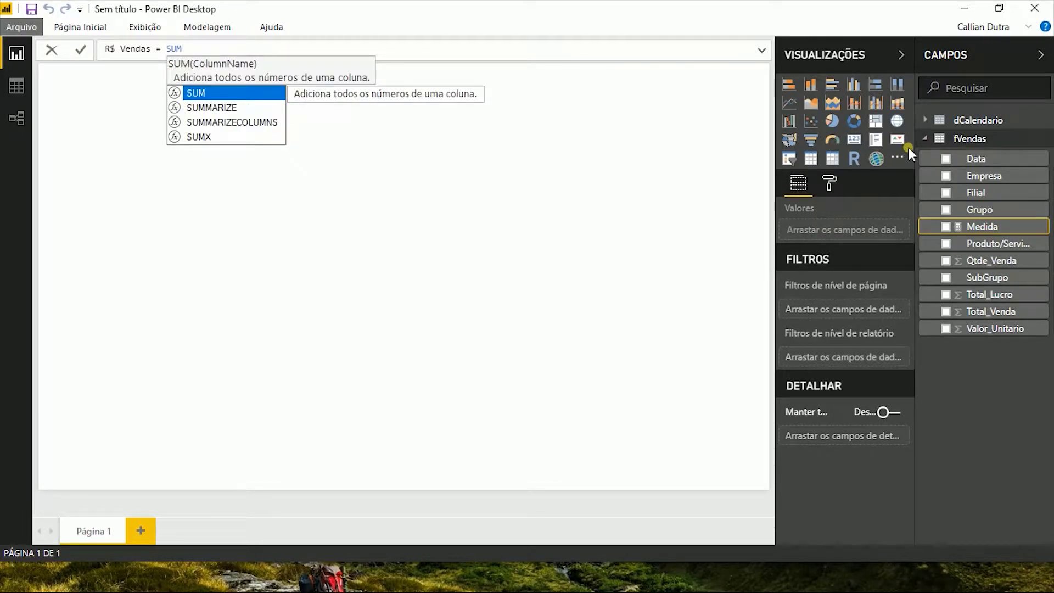
{"action": "type", "text": "("}
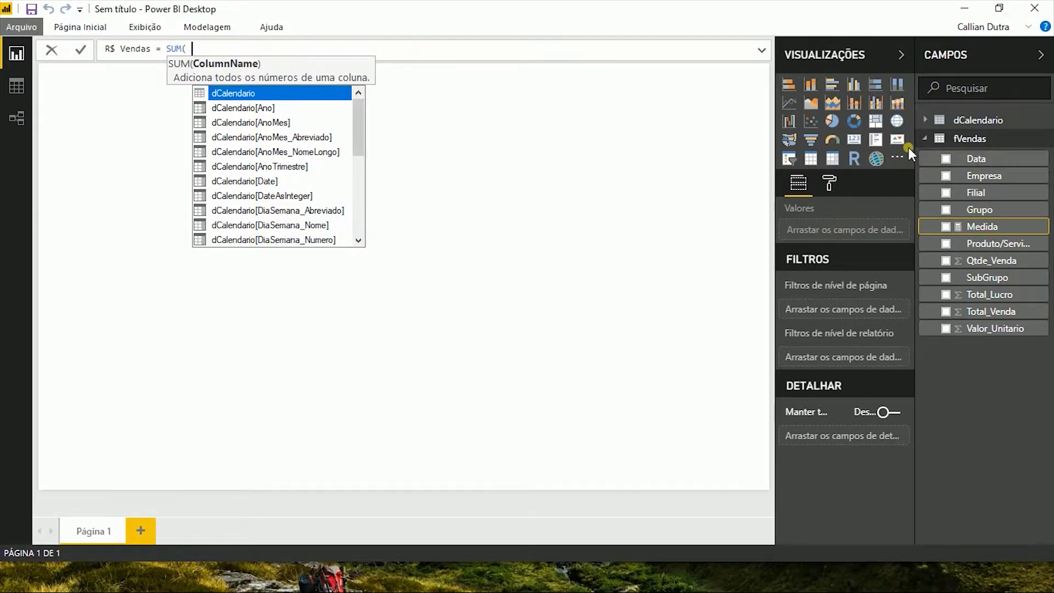
{"action": "type", "text": " TOTAL"}
{"action": "key", "text": "Down"}
{"action": "key", "text": "Tab"}
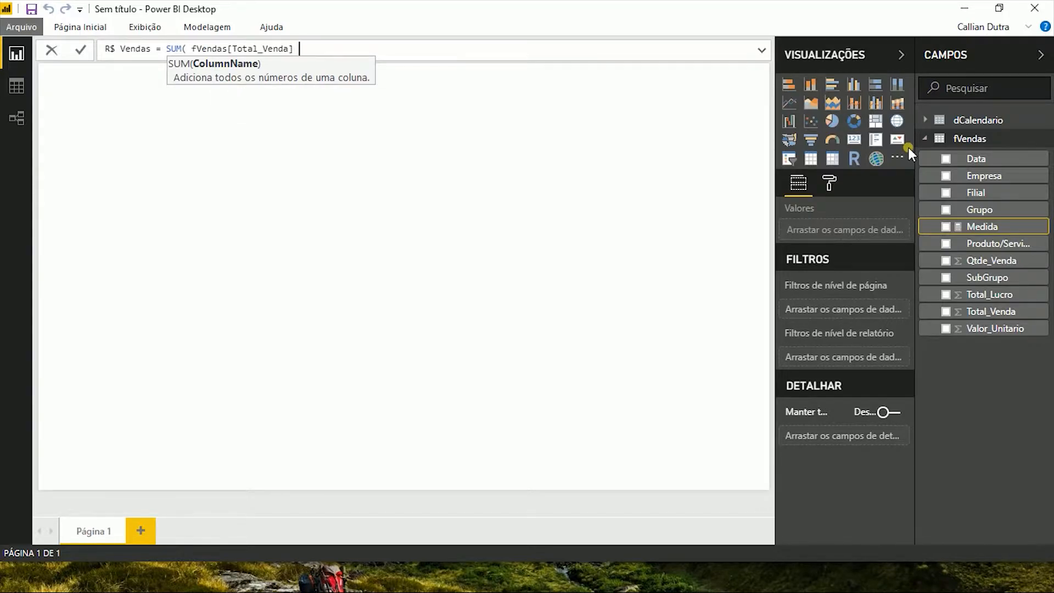
{"action": "type", "text": ")"}
{"action": "key", "text": "Return"}
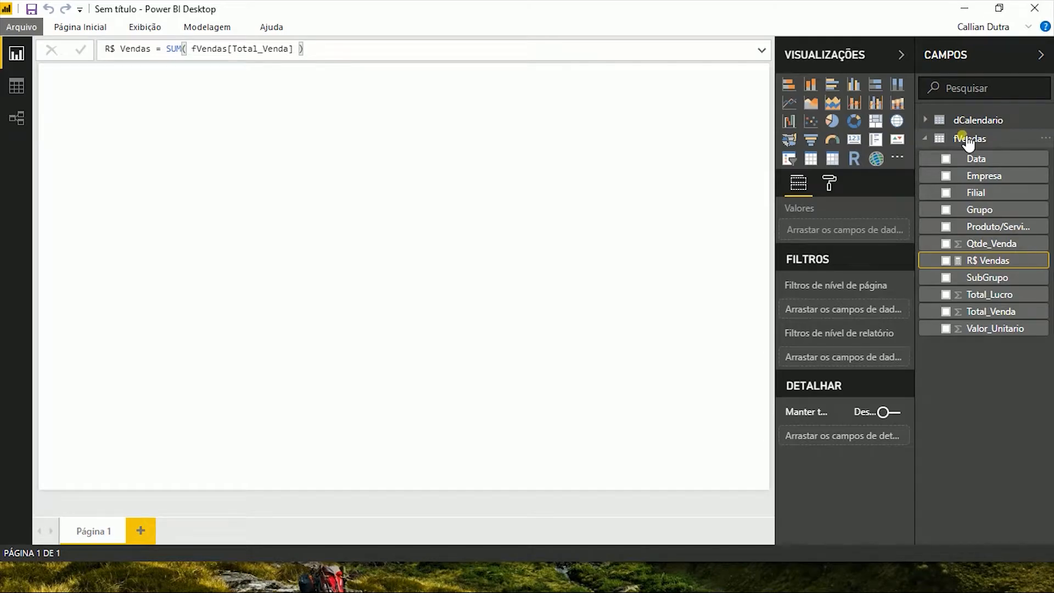
Step: Begin a new fVendas measure, R$ Vendas Ano Anterior, with CALCULATE and fVendas[R$ Vendas] as its expression
{"action": "right_click", "coordinate": [966, 140]}
{"action": "left_click", "coordinate": [933, 144]}
{"action": "type", "text": "r"}
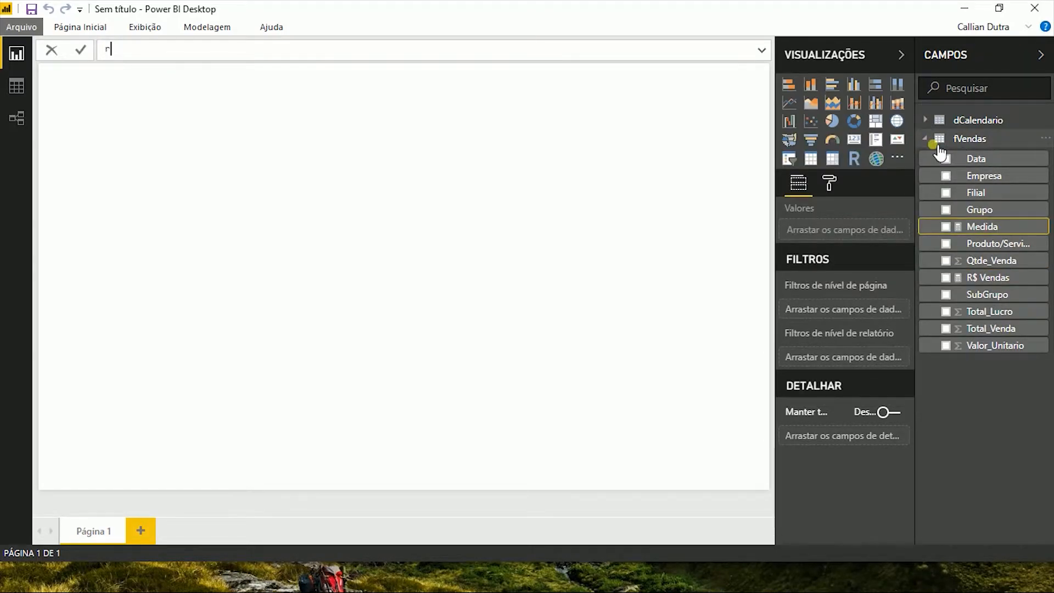
{"action": "type", "text": "$ Vendas Ano Anterio"}
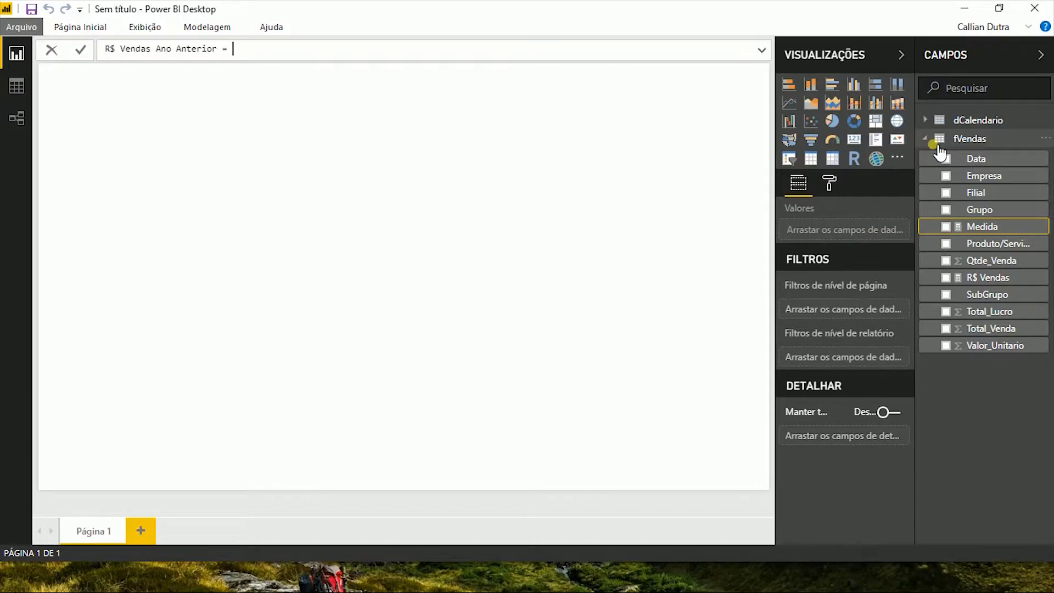
{"action": "type", "text": "r = CALCU"}
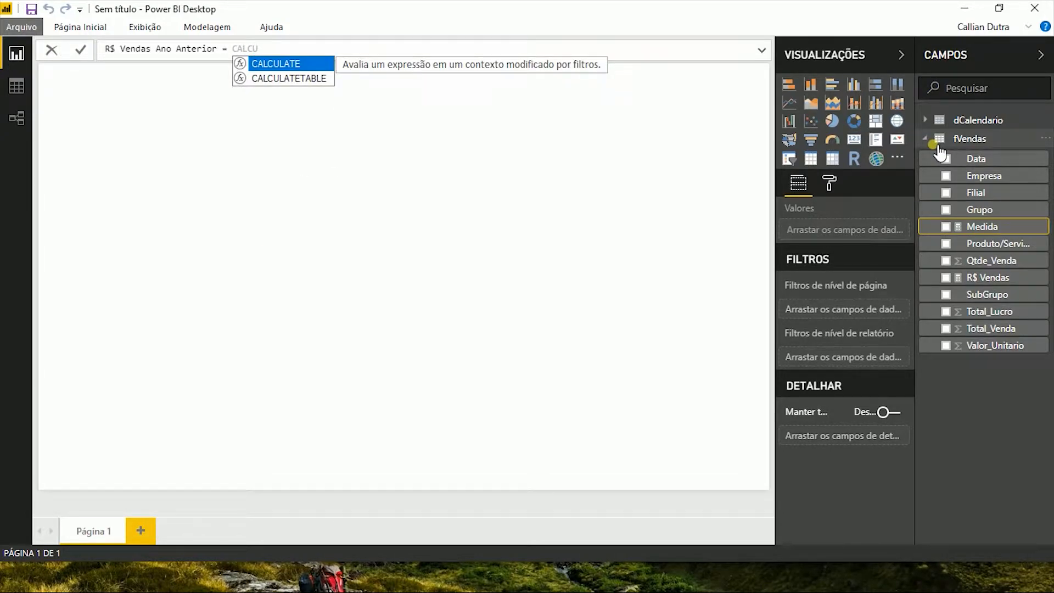
{"action": "type", "text": "LATE"}
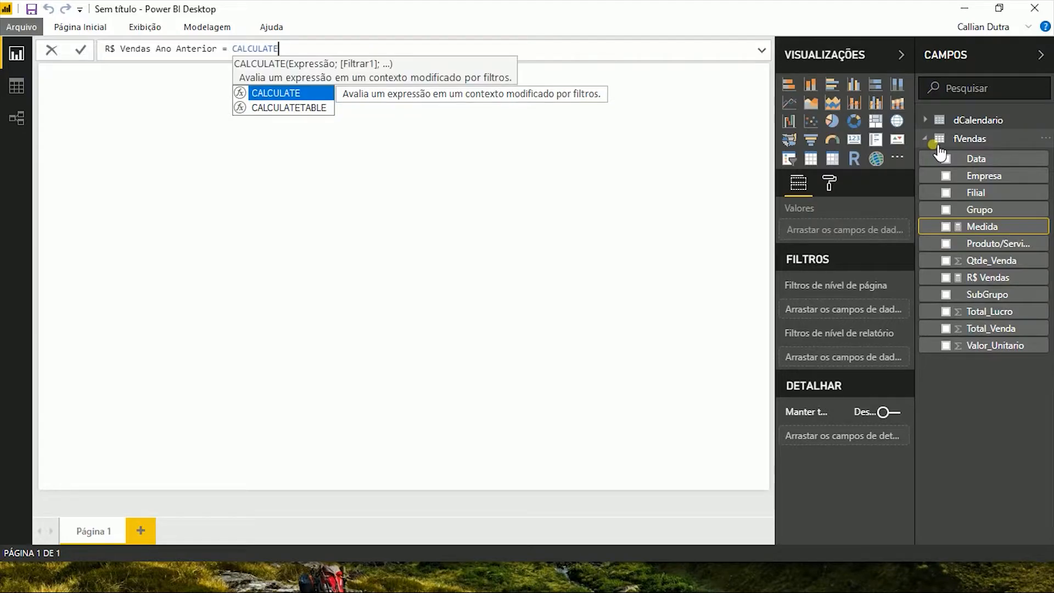
{"action": "type", "text": "("}
{"action": "key", "text": "Left"}
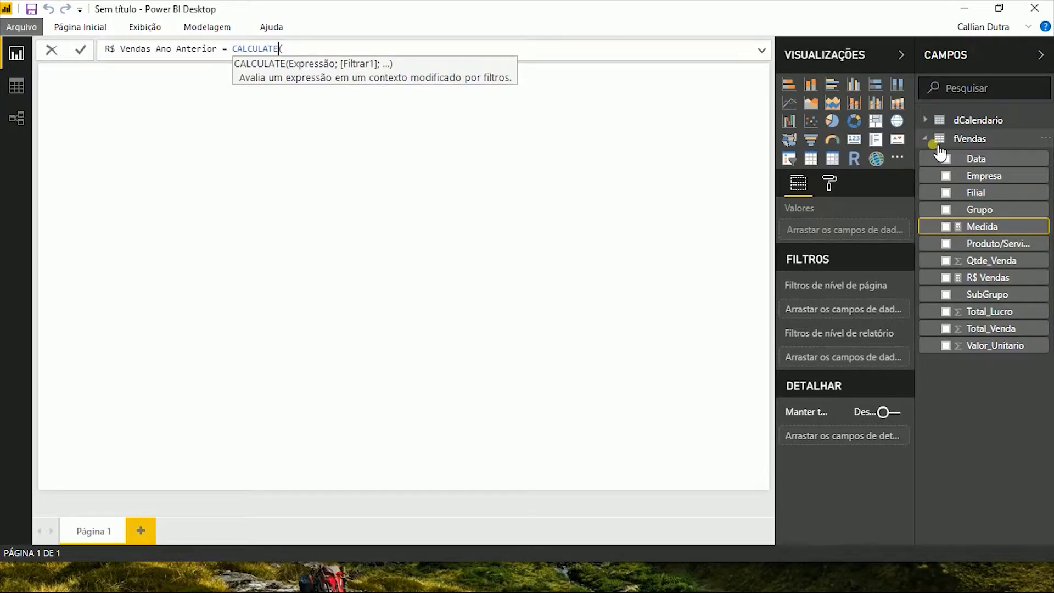
{"action": "key", "text": "ctrl+shift+Left"}
{"action": "key", "text": "End"}
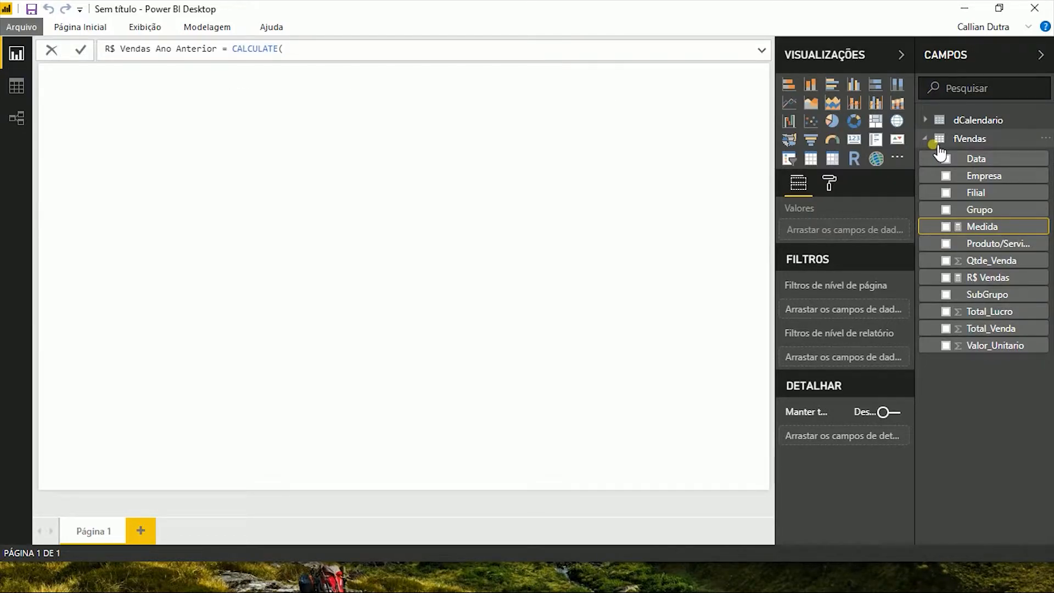
{"action": "type", "text": "VENDA"}
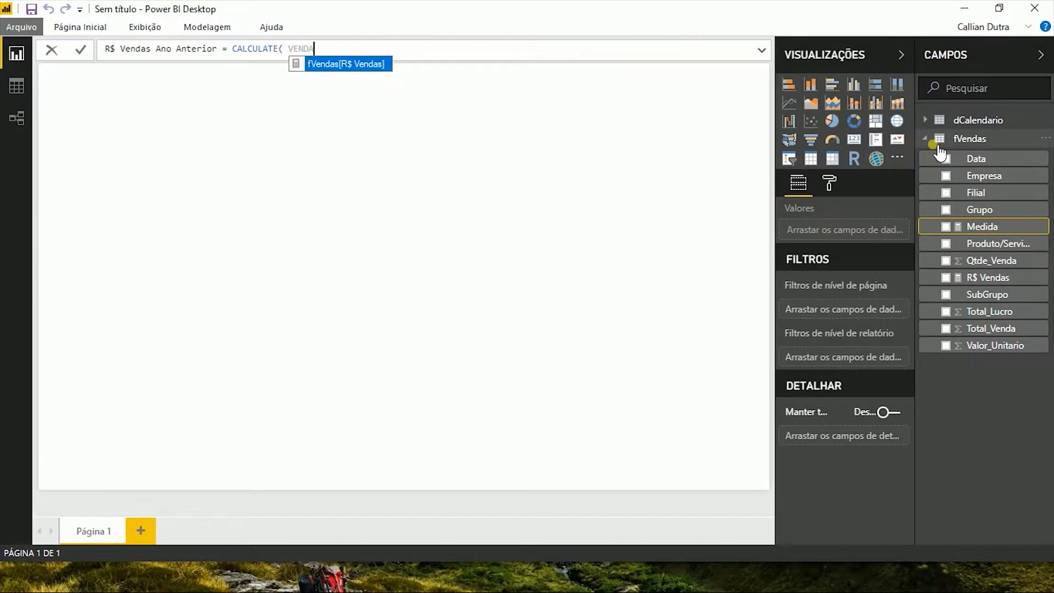
{"action": "key", "text": "Tab"}
Step: Complete the R$ Vendas Ano Anterior measure with SAMEPERIODLASTYEAR( dCalendario[Date] ) as the CALCULATE filter and commit it
{"action": "type", "text": "; SAME"}
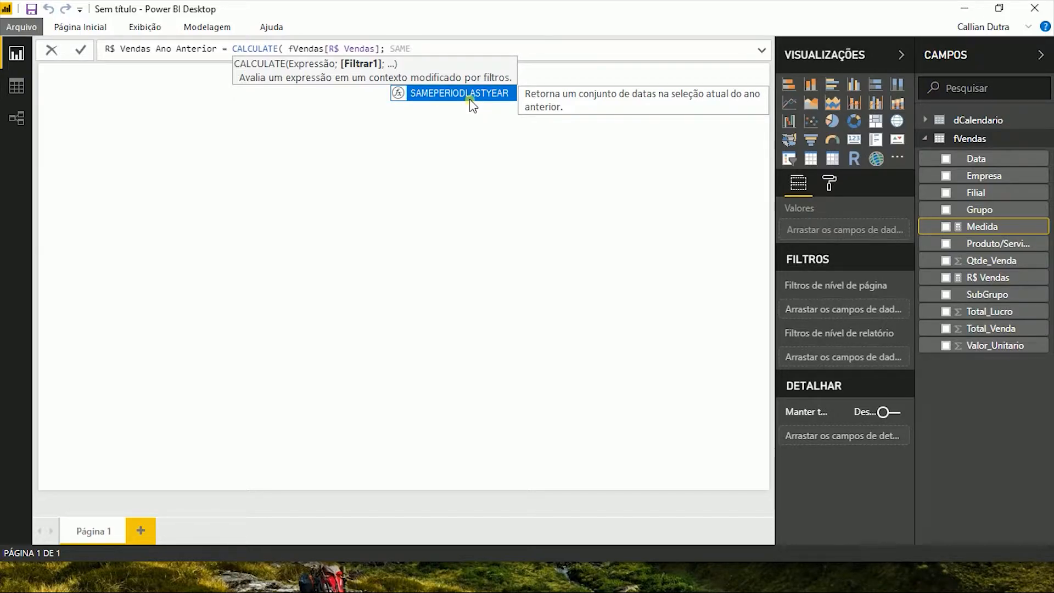
{"action": "key", "text": "Tab"}
{"action": "type", "text": "DAT"}
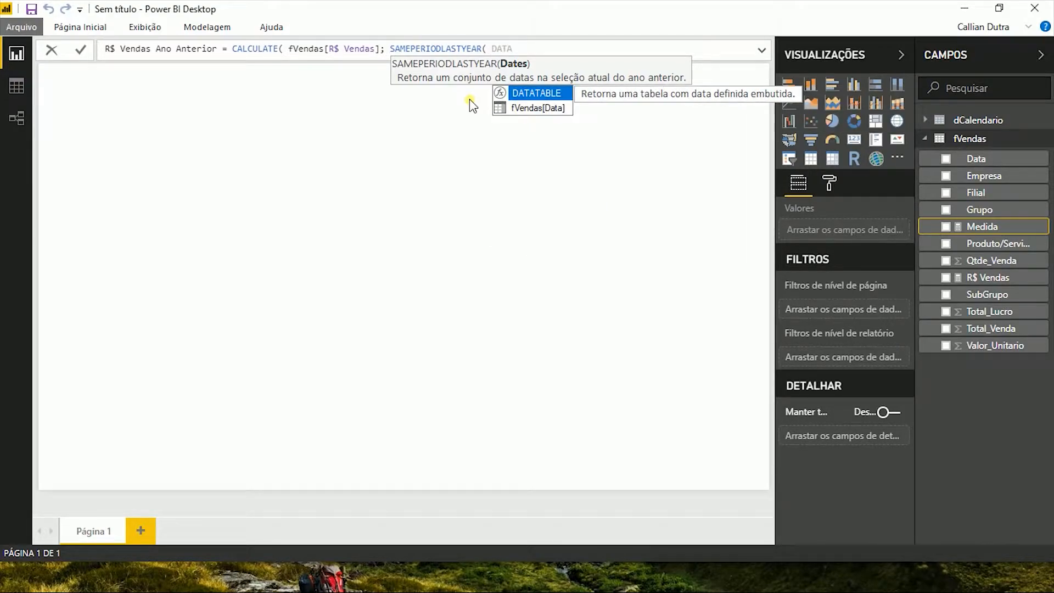
{"action": "key", "text": "ctrl+shift+Left"}
{"action": "type", "text": "DCA"}
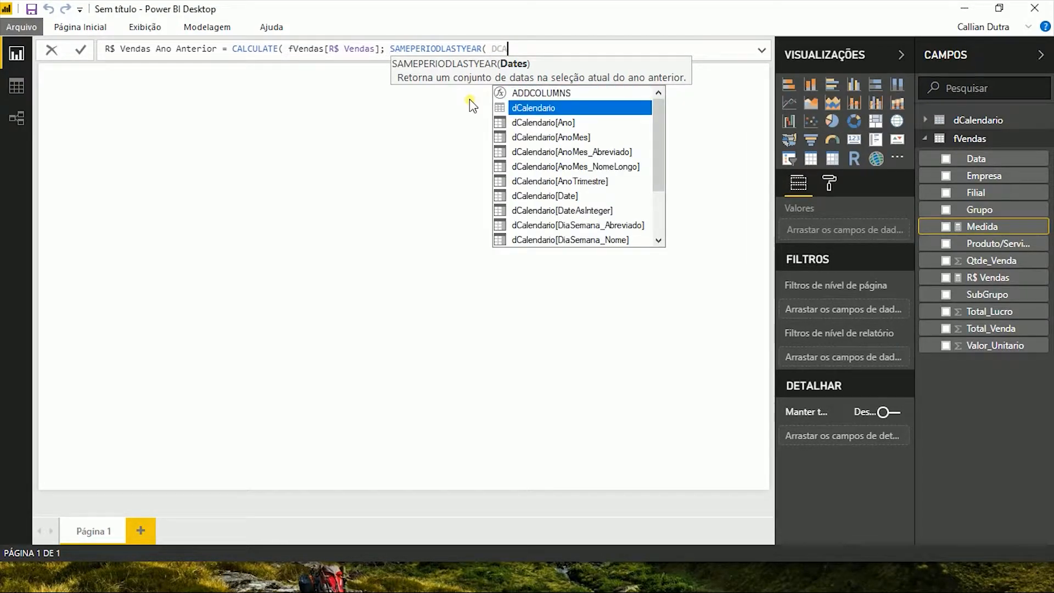
{"action": "key", "text": "Down"}
{"action": "key", "text": "Down"}
{"action": "key", "text": "Down"}
{"action": "key", "text": "Down"}
{"action": "key", "text": "Down"}
{"action": "key", "text": "Down"}
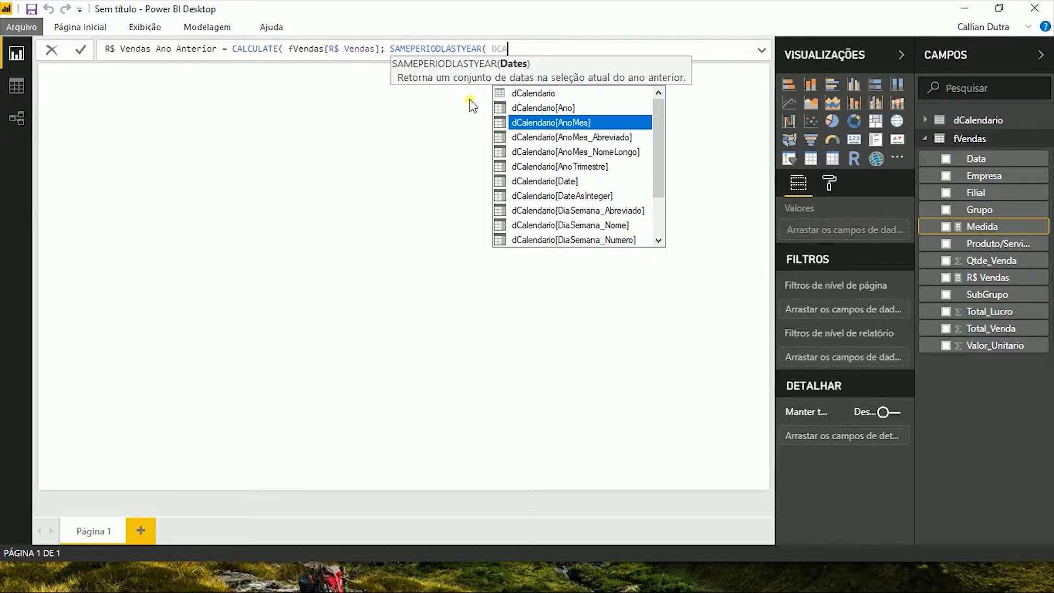
{"action": "key", "text": "Tab"}
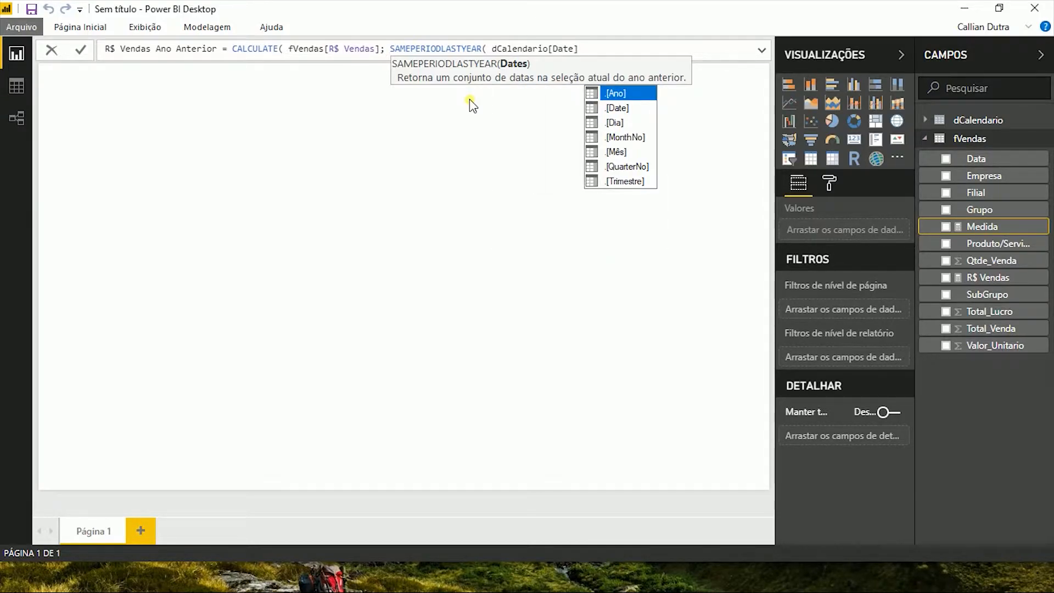
{"action": "type", "text": ") )"}
{"action": "key", "text": "Return"}
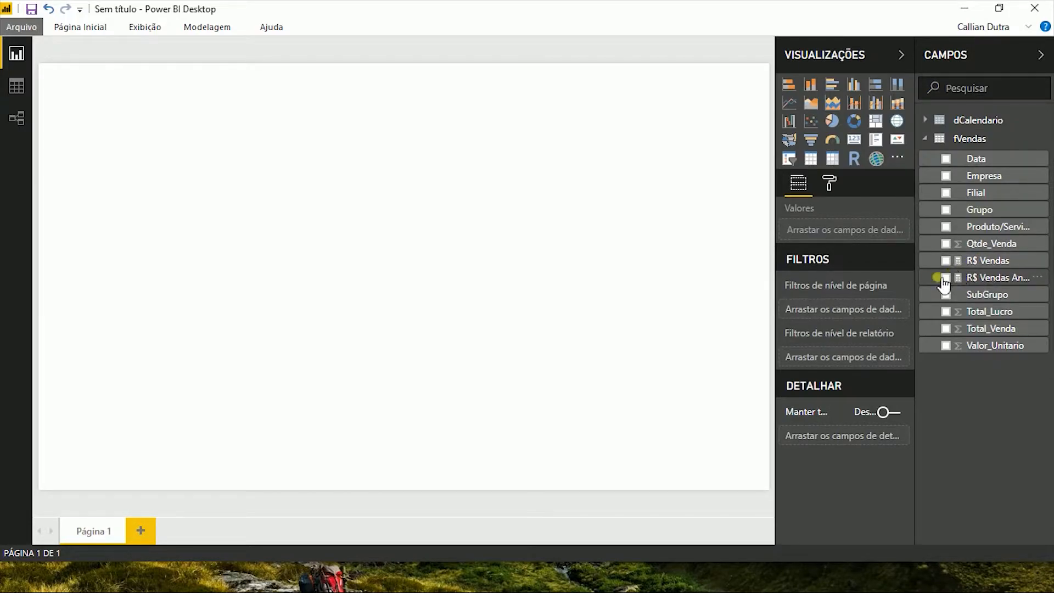
Step: Add a slicer at the report page's upper-left corner using the Date field of dCalendario
{"action": "left_click", "coordinate": [789, 159]}
{"action": "left_click_drag", "start_coordinate": [197, 242], "coordinate": [198, 132]}
{"action": "left_click", "coordinate": [206, 144]}
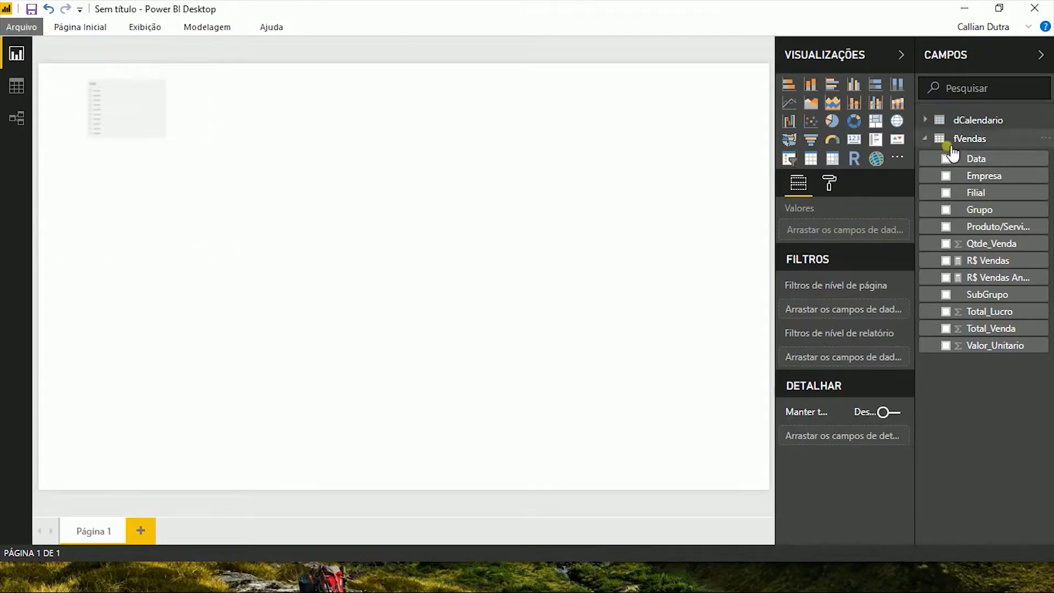
{"action": "left_click", "coordinate": [925, 119]}
{"action": "left_click", "coordinate": [630, 306]}
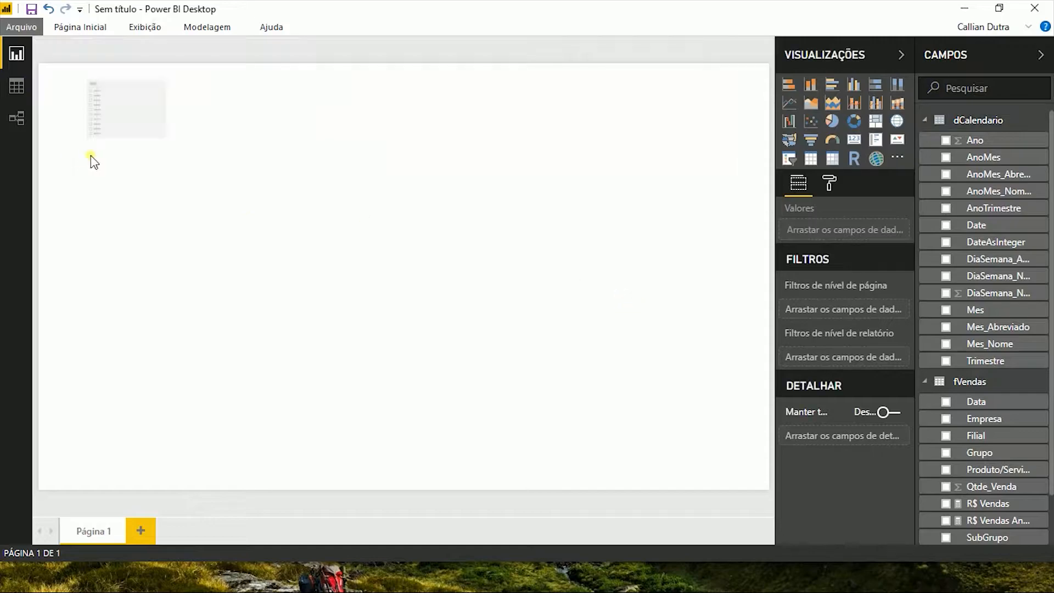
{"action": "left_click", "coordinate": [99, 126]}
{"action": "left_click_drag", "start_coordinate": [996, 230], "coordinate": [828, 235]}
Step: Set the Date slicer's end date to 31/12/2016
{"action": "left_click", "coordinate": [113, 101]}
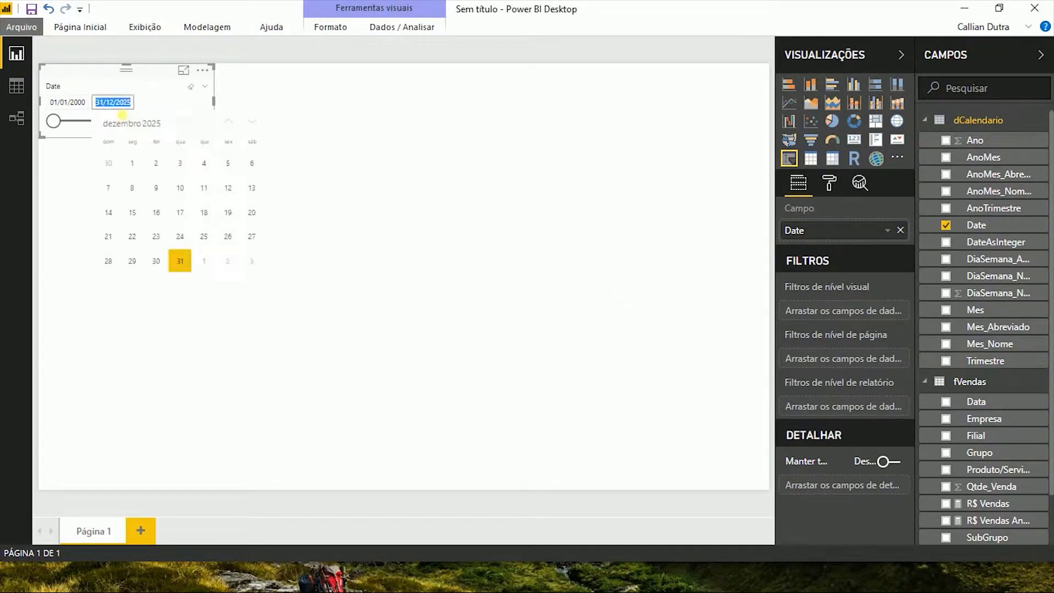
{"action": "type", "text": "31/12/2016"}
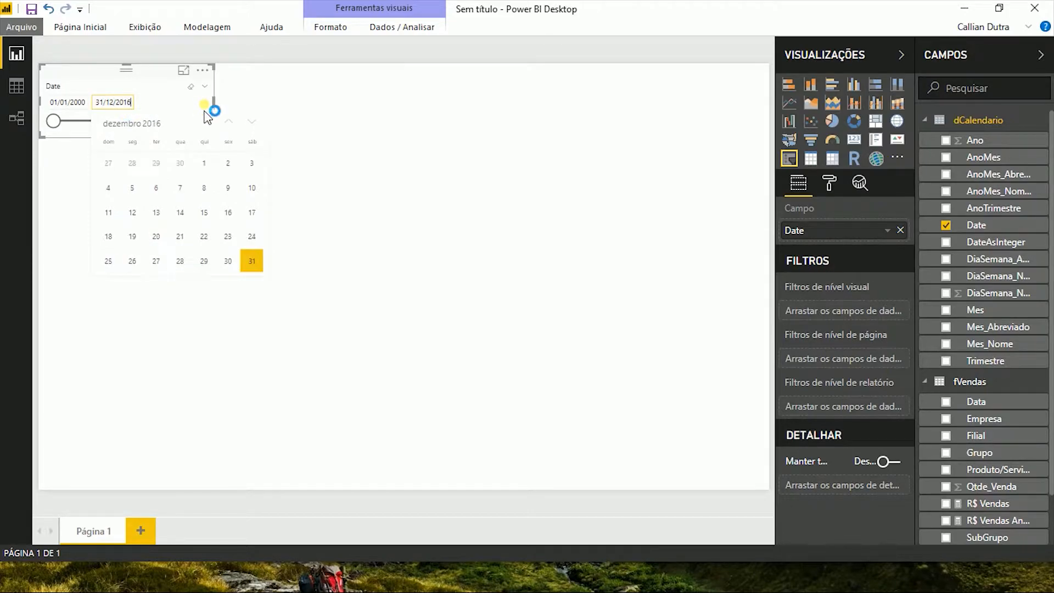
{"action": "left_click", "coordinate": [206, 113]}
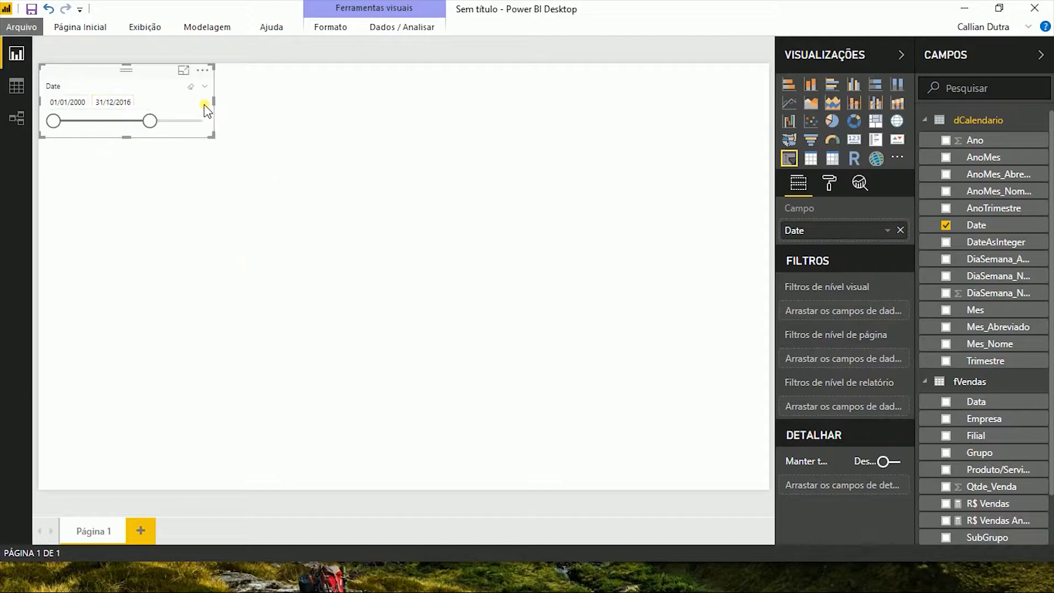
{"action": "left_click", "coordinate": [192, 222]}
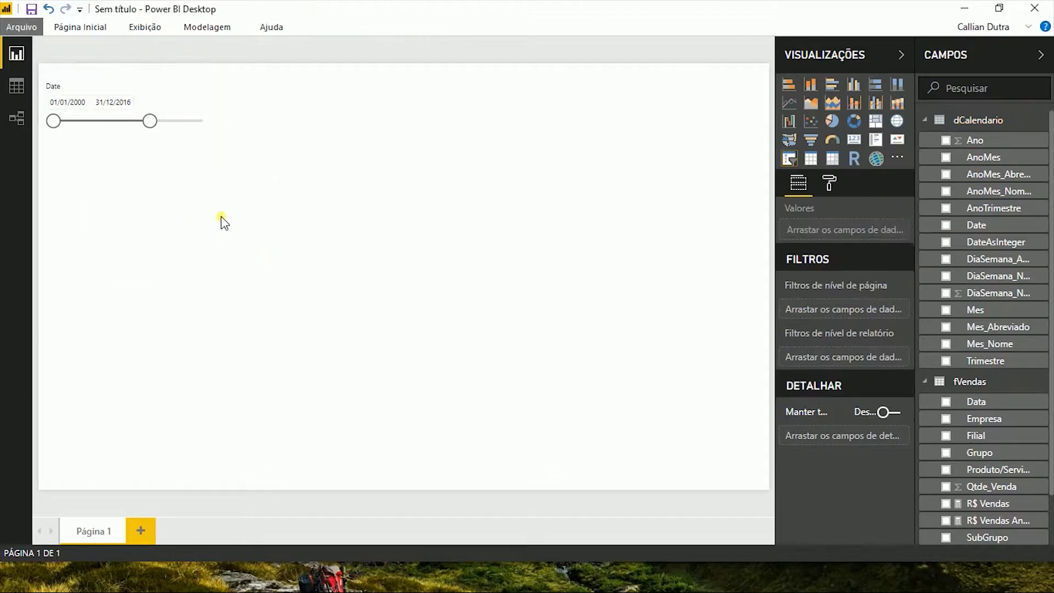
Step: Add a KPI visual below the slicer with R$ Vendas as the indicator and dCalendario Ano as the trend axis
{"action": "left_click", "coordinate": [903, 143]}
{"action": "left_click_drag", "start_coordinate": [175, 245], "coordinate": [364, 244]}
{"action": "left_click", "coordinate": [927, 122]}
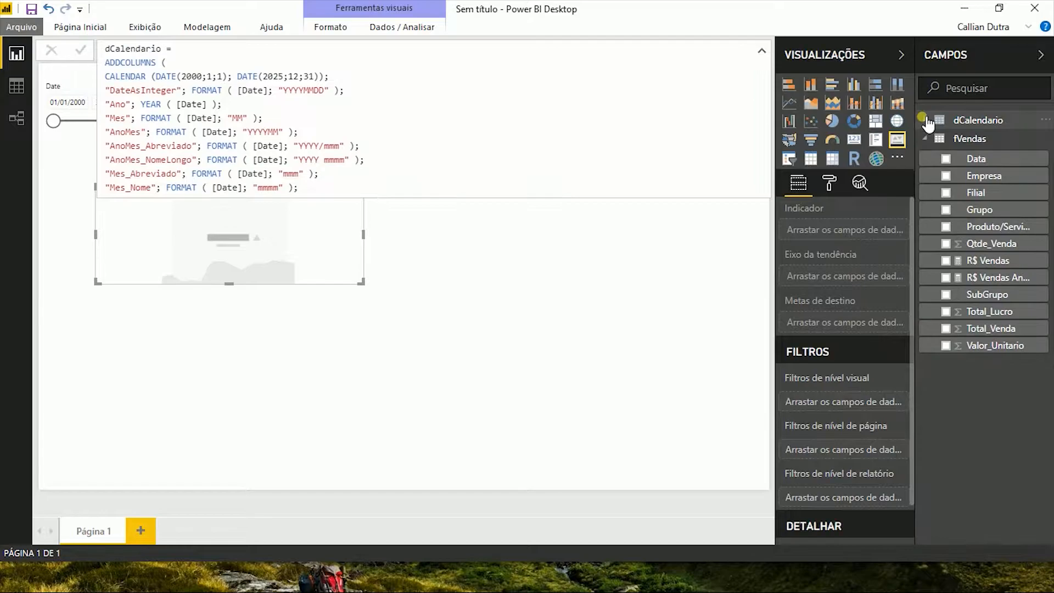
{"action": "left_click_drag", "start_coordinate": [985, 261], "coordinate": [851, 225]}
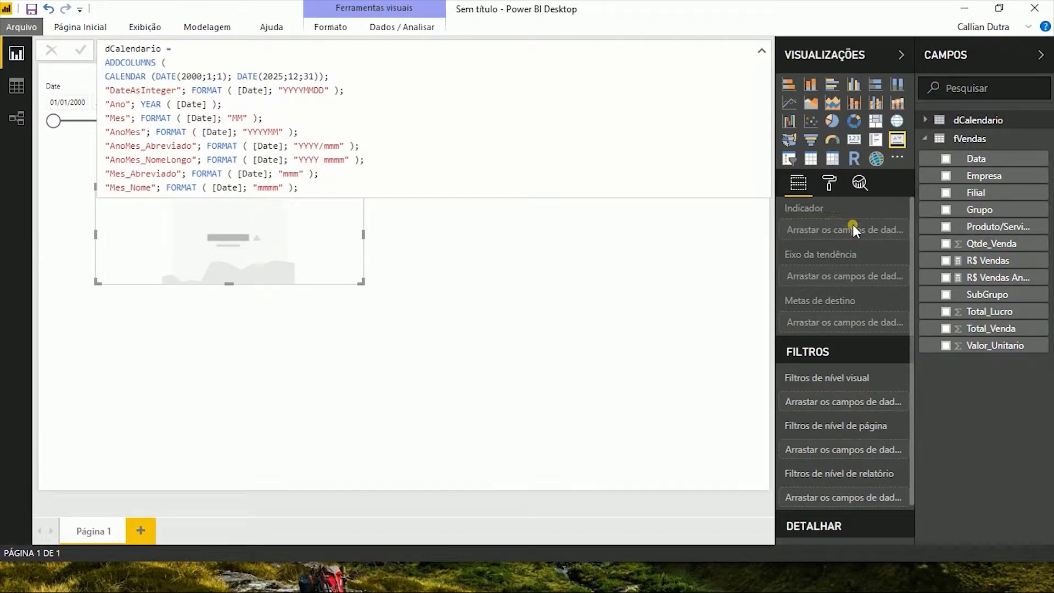
{"action": "left_click", "coordinate": [932, 122]}
{"action": "left_click_drag", "start_coordinate": [971, 140], "coordinate": [856, 277]}
{"action": "left_click", "coordinate": [454, 295]}
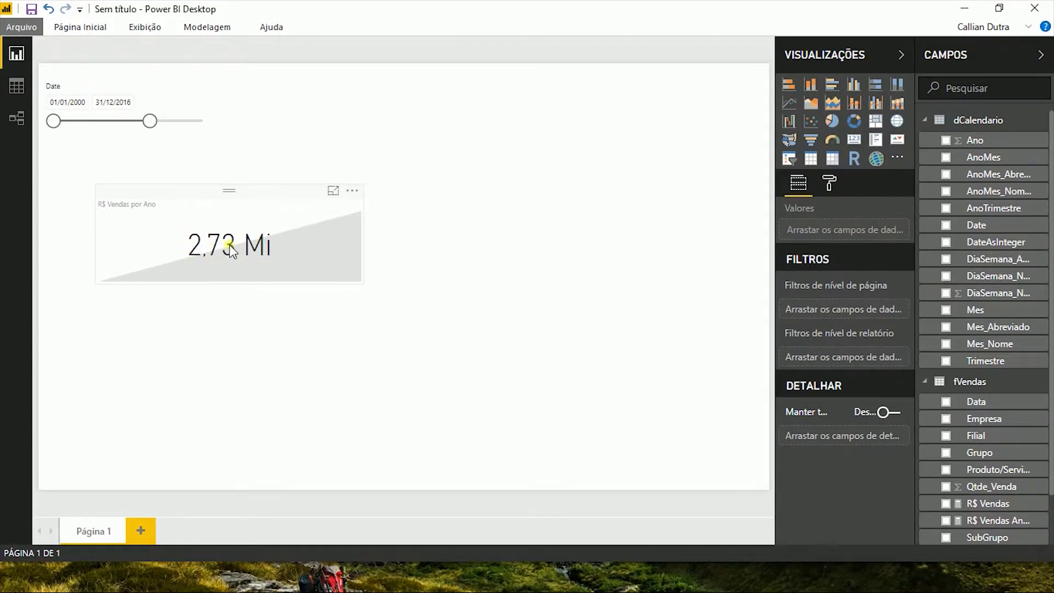
Step: Assign the R$ Vendas Ano Anterior measure as the KPI visual's target goal
{"action": "left_click", "coordinate": [303, 202]}
{"action": "scroll", "coordinate": [964, 379], "scroll_direction": "down", "scroll_amount": 1}
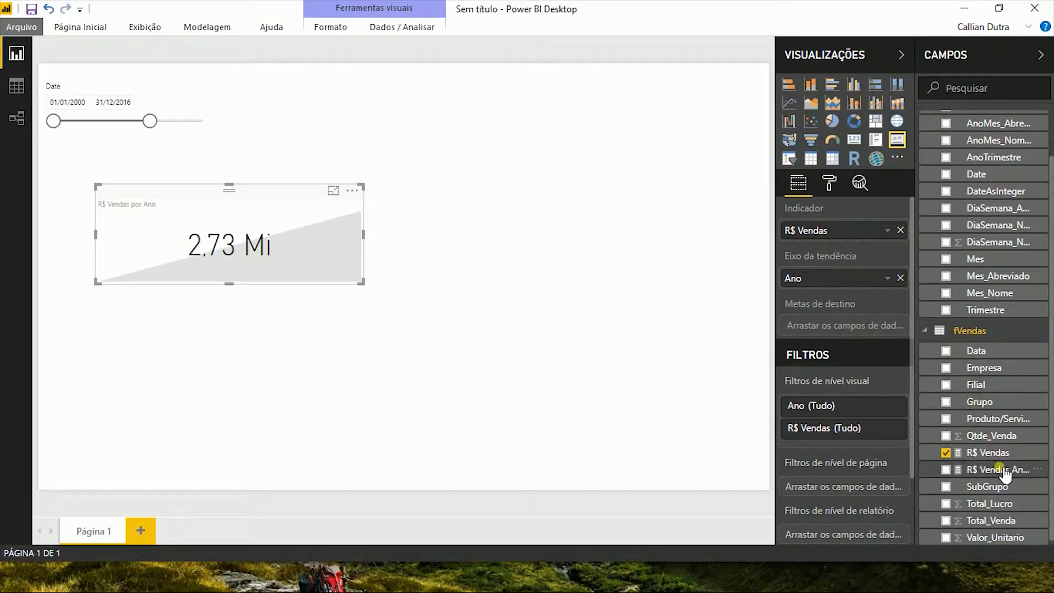
{"action": "left_click_drag", "start_coordinate": [1004, 476], "coordinate": [841, 324]}
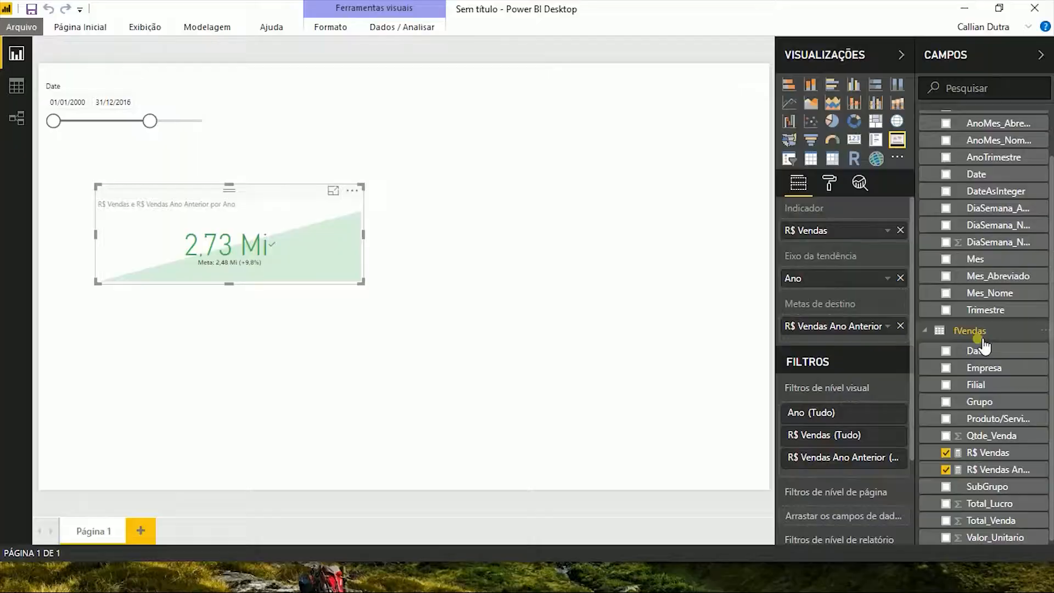
Step: Begin a new fVendas measure, R$ Vendas Mês Anterior, with CALCULATE and fVendas[R$ Vendas] as its expression
{"action": "right_click", "coordinate": [980, 338]}
{"action": "left_click", "coordinate": [871, 81]}
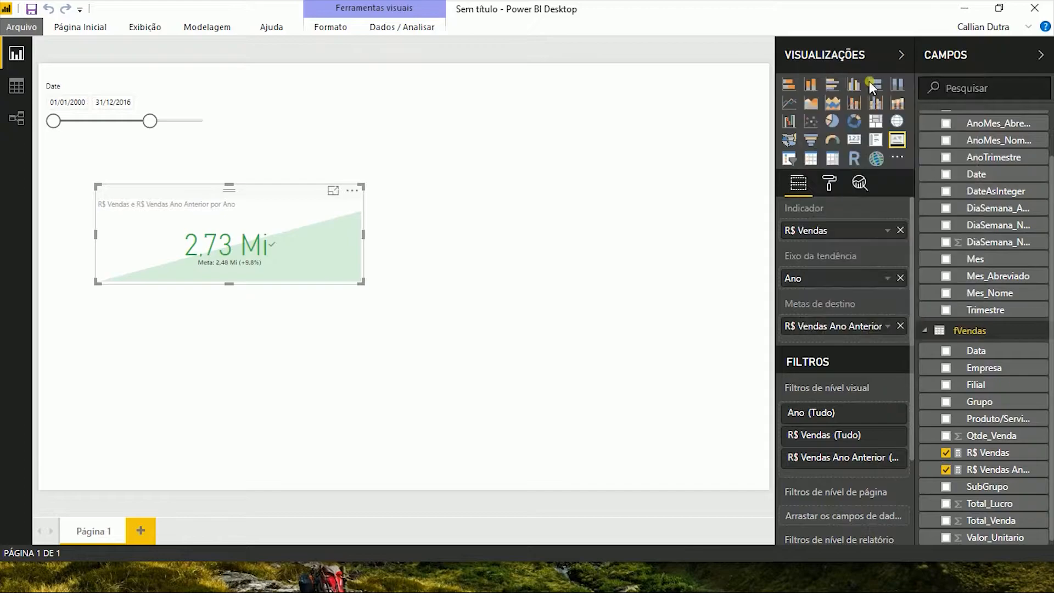
{"action": "type", "text": "R$ Vendas M~es"}
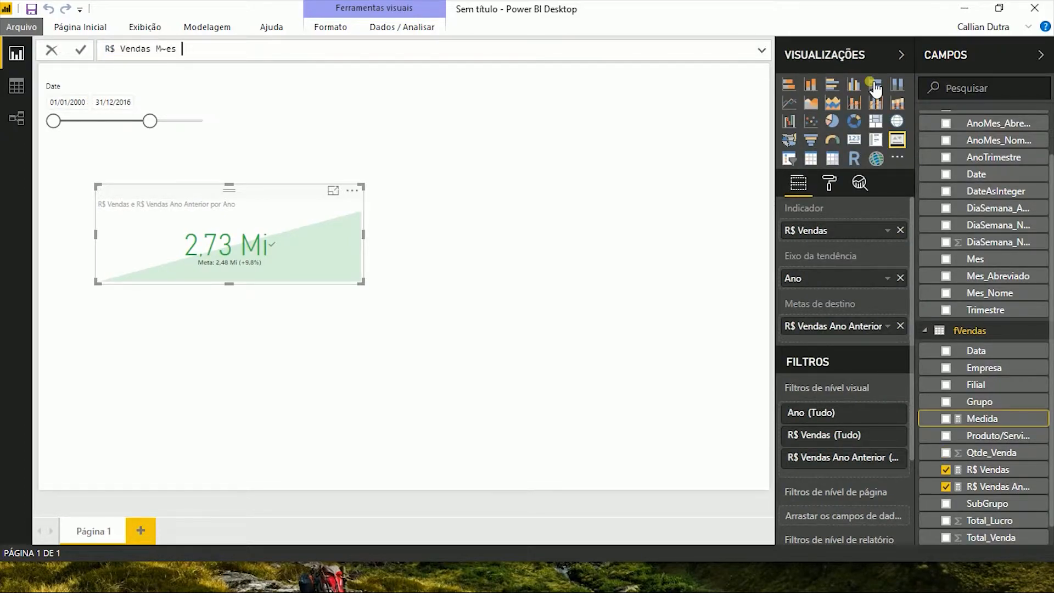
{"action": "key", "text": "shift+Left"}
{"action": "key", "text": "shift+Left"}
{"action": "key", "text": "shift+Left"}
{"action": "key", "text": "shift+Left"}
{"action": "type", "text": "Mês Anterior = CALCULATE"}
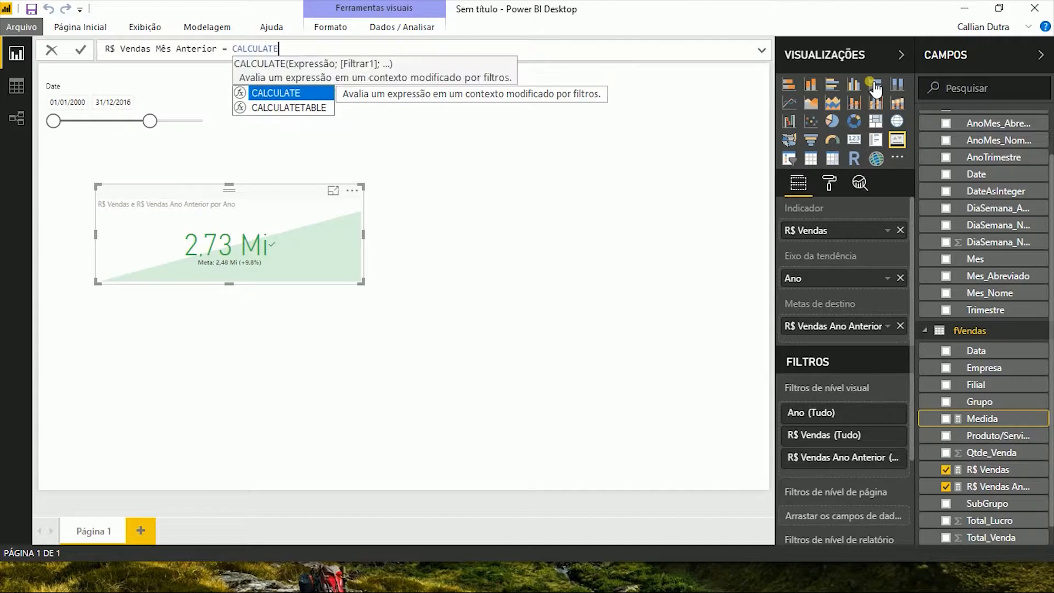
{"action": "type", "text": "( VENDAS"}
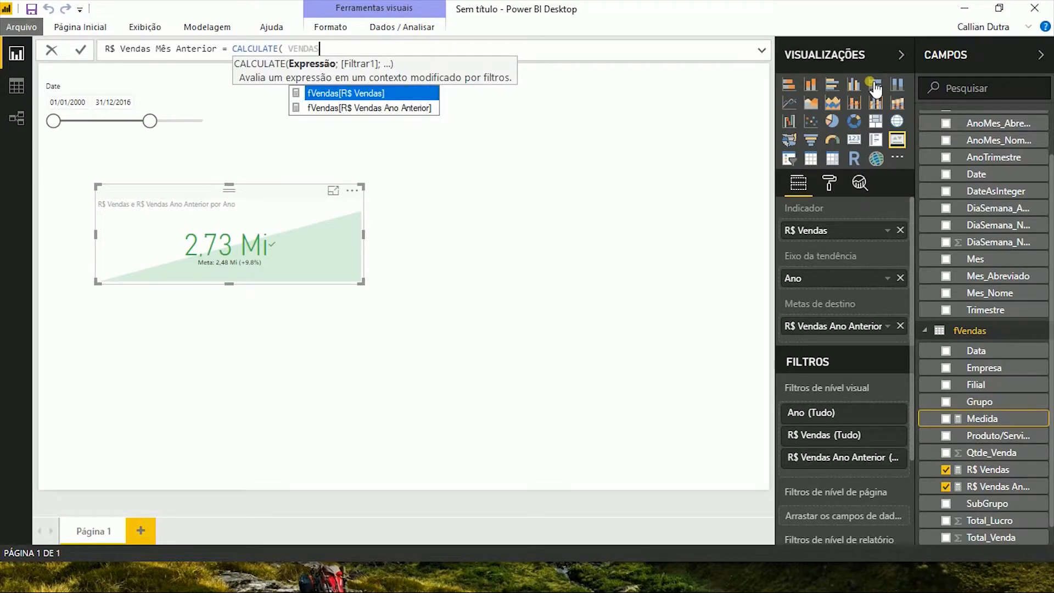
{"action": "key", "text": "Tab"}
{"action": "type", "text": "; "}
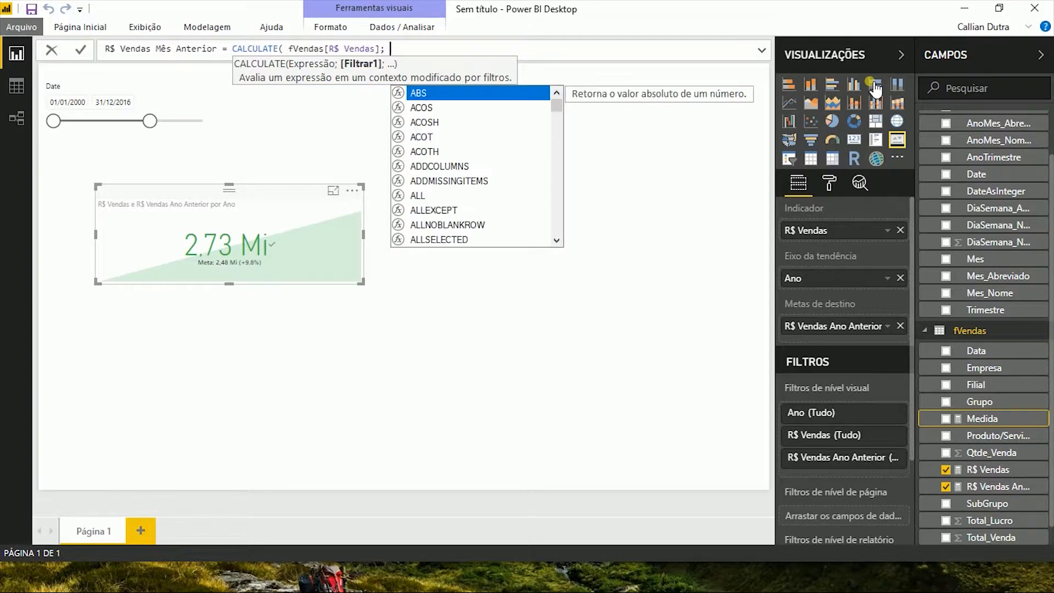
Step: Add PARALLELPERIOD as the CALCULATE filter of R$ Vendas Mês Anterior, with dCalendario[Date] as its dates argument
{"action": "type", "text": "PARA"}
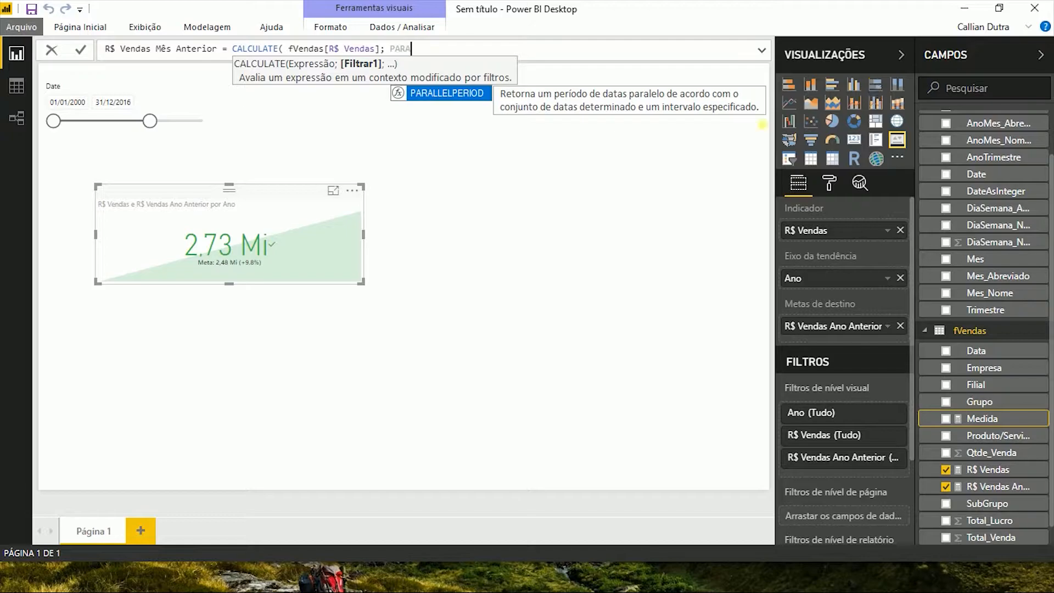
{"action": "left_click", "coordinate": [440, 108]}
{"action": "type", "text": "DATA"}
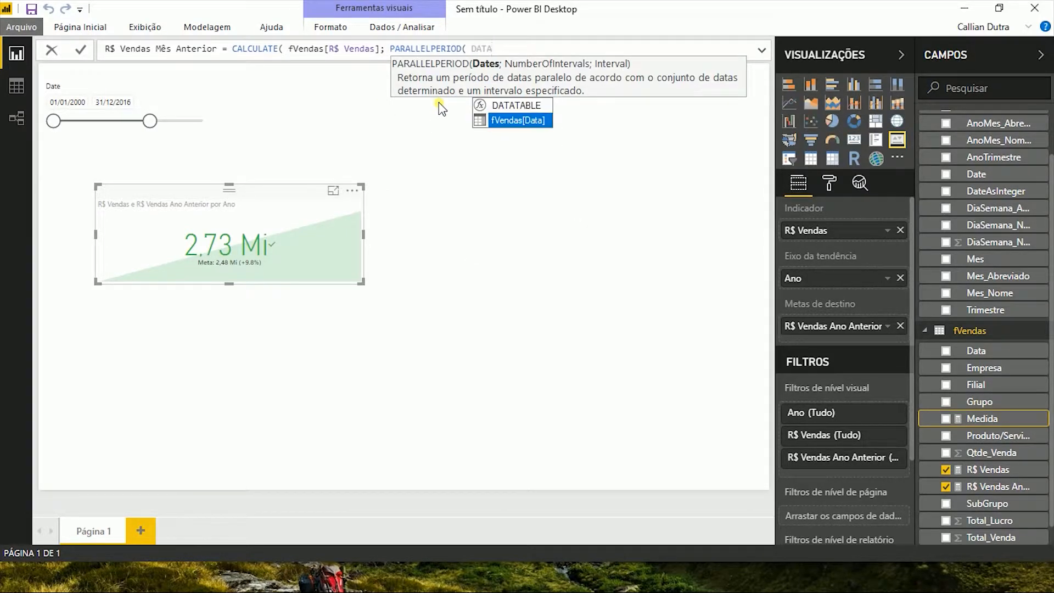
{"action": "key", "text": "BackSpace"}
{"action": "type", "text": "E"}
{"action": "key", "text": "Down"}
{"action": "key", "text": "Down"}
{"action": "key", "text": "Down"}
{"action": "key", "text": "Down"}
{"action": "key", "text": "Down"}
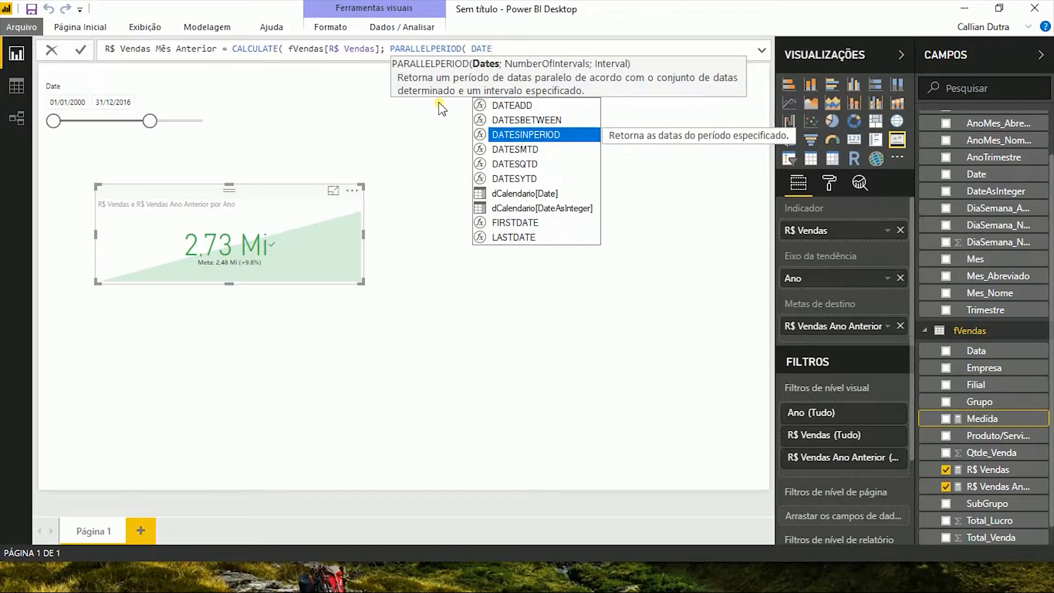
{"action": "key", "text": "Down"}
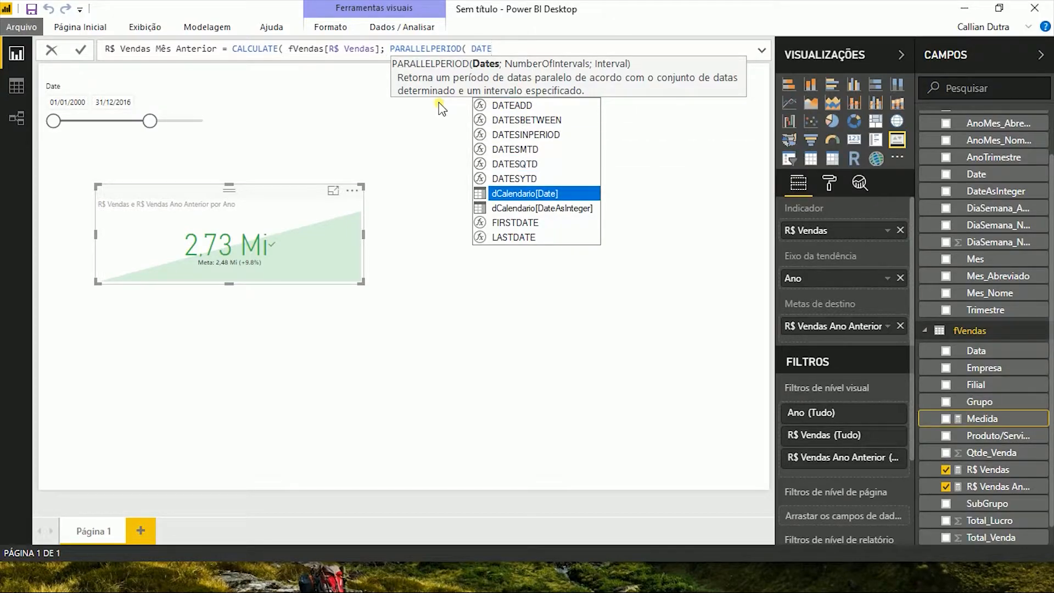
{"action": "key", "text": "Tab"}
{"action": "type", "text": ";"}
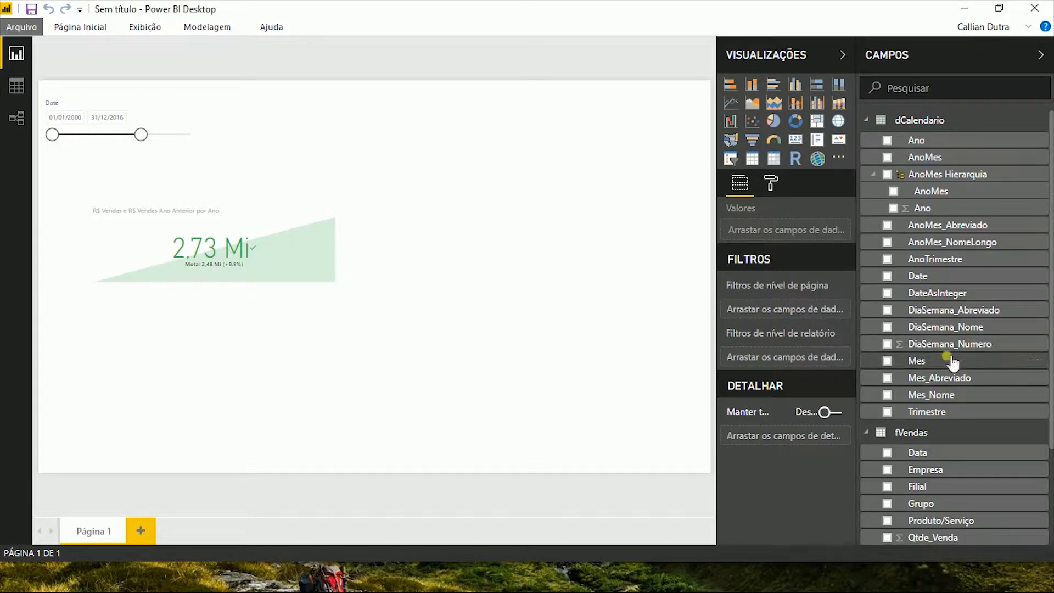
Step: Start a new measure in fVendas named % Variação Vendas Ano Anterior
{"action": "scroll", "coordinate": [905, 360], "scroll_direction": "down", "scroll_amount": 3}
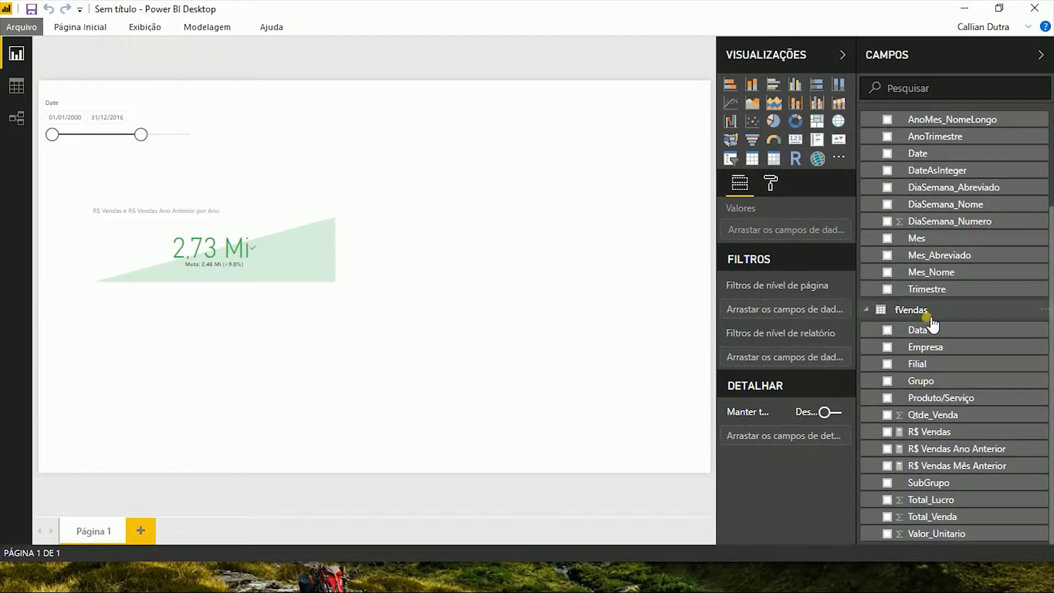
{"action": "right_click", "coordinate": [927, 313]}
{"action": "left_click", "coordinate": [810, 55]}
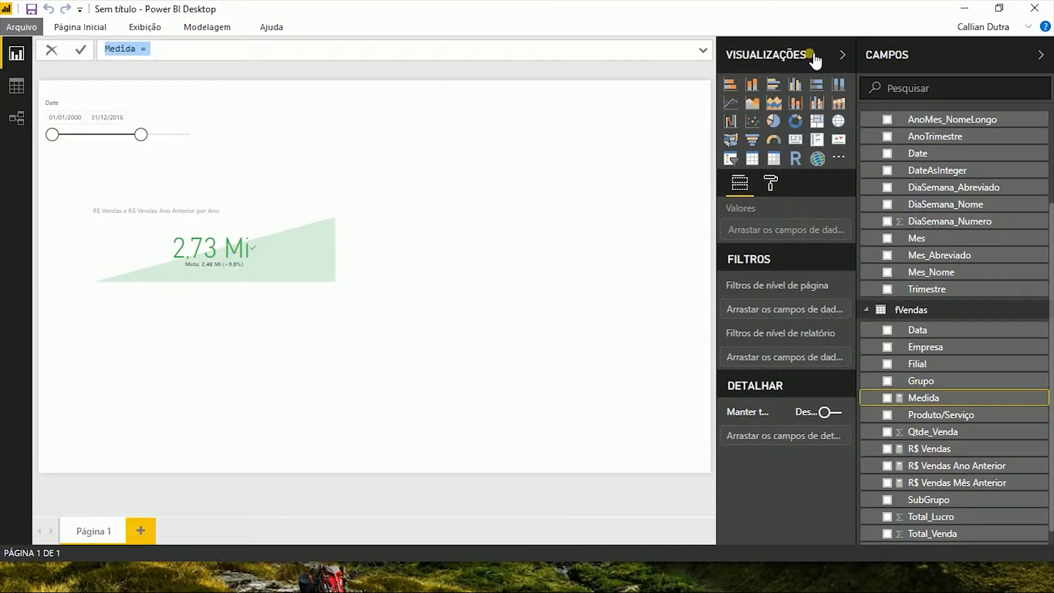
{"action": "type", "text": "%"}
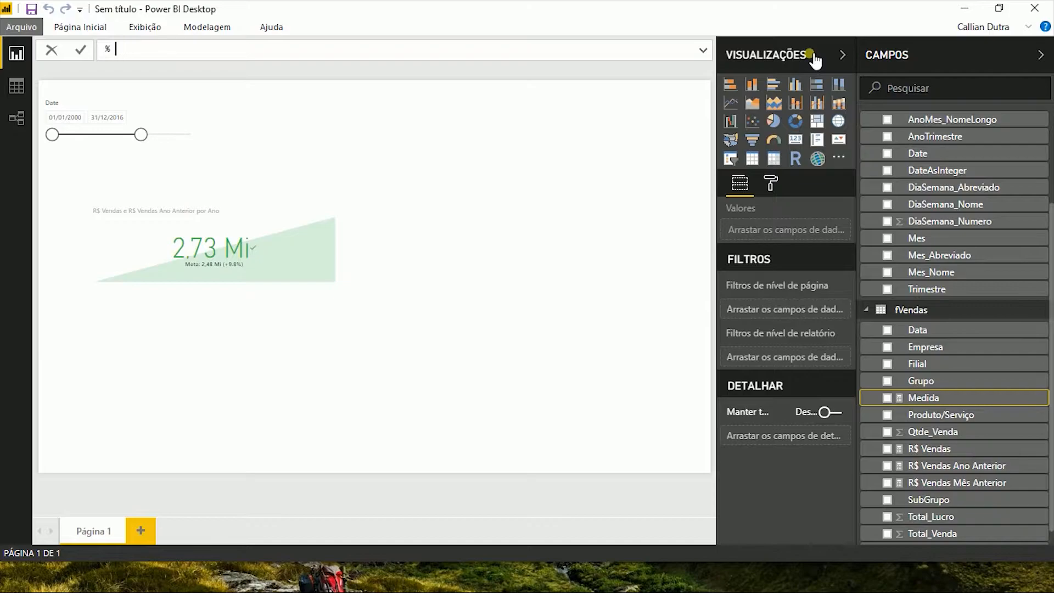
{"action": "type", "text": " Variação Vendas Ano Anterior ="}
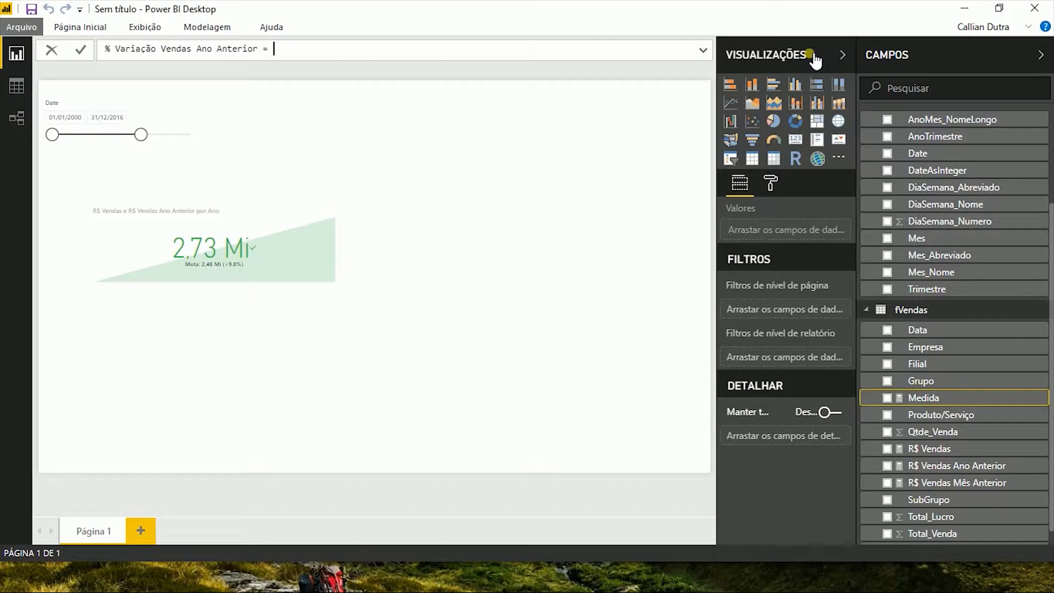
Step: Begin the measure's formula with IF, using DIVIDE with fVendas[R$ Vendas] as numerator for the logical test
{"action": "type", "text": "IF( "}
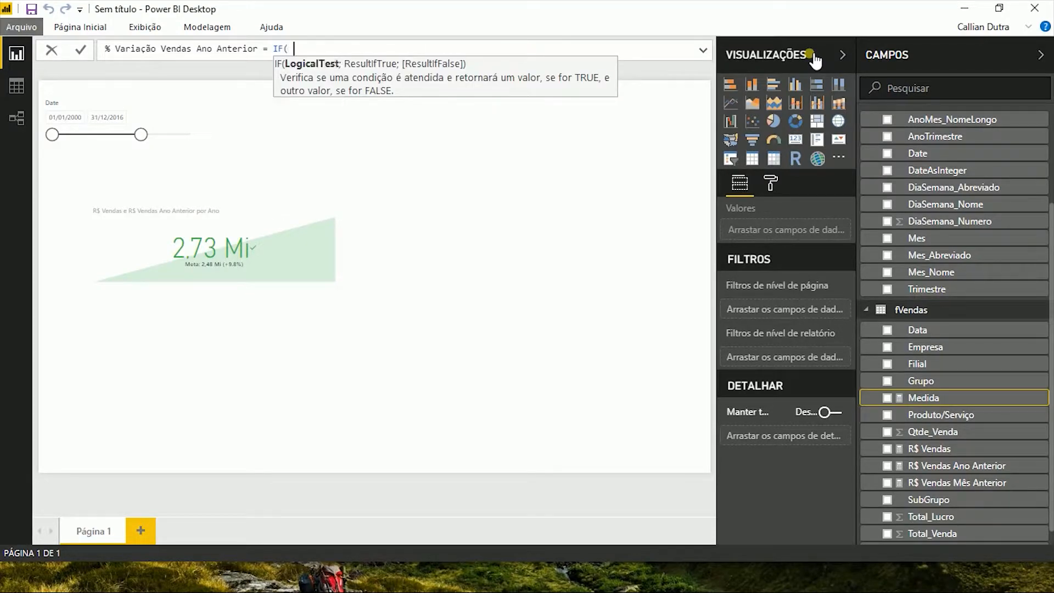
{"action": "type", "text": "DIVIDE"}
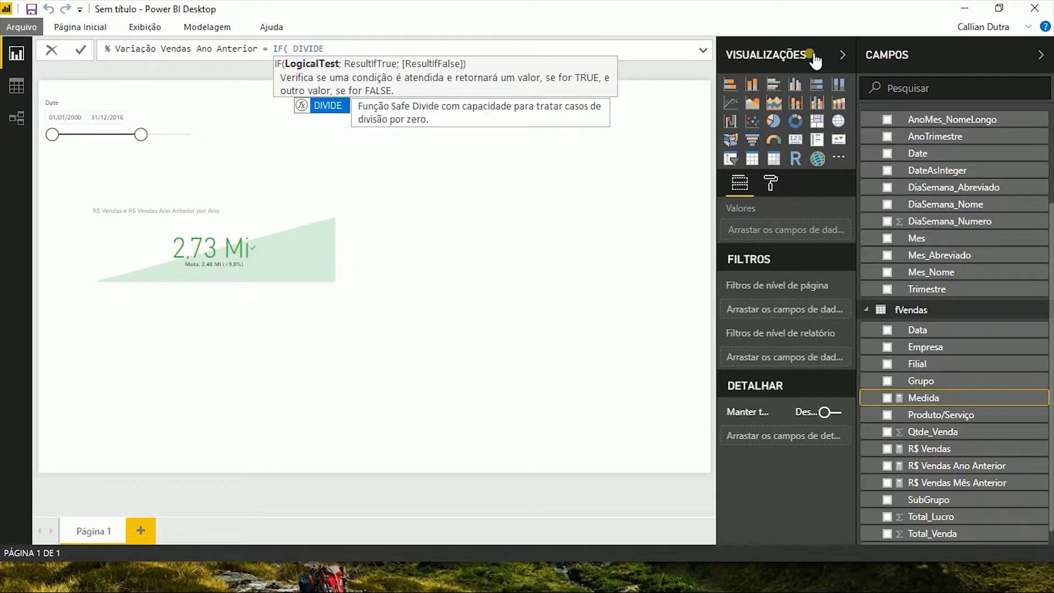
{"action": "type", "text": "( NUME"}
{"action": "key", "text": "BackSpace"}
{"action": "key", "text": "BackSpace"}
{"action": "key", "text": "BackSpace"}
{"action": "key", "text": "BackSpace"}
{"action": "type", "text": "Vendas"}
{"action": "key", "text": "Tab"}
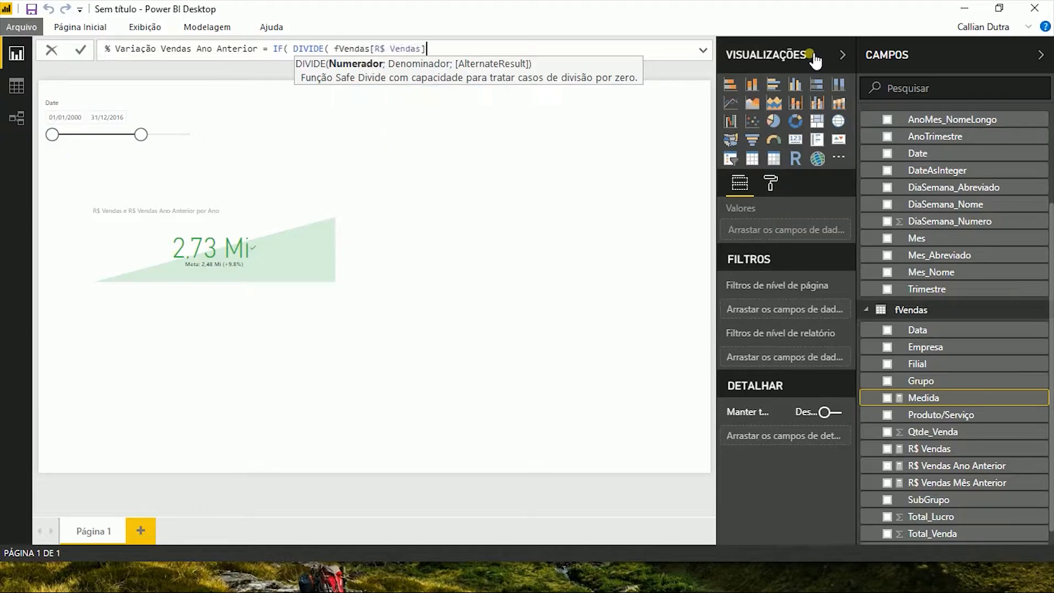
Step: Complete the logical test's DIVIDE with fVendas[R$ Vendas Ano Anterior] as denominator and BLANK() as alternate result
{"action": "type", "text": "; VENDAS"}
{"action": "key", "text": "Down"}
{"action": "key", "text": "Tab"}
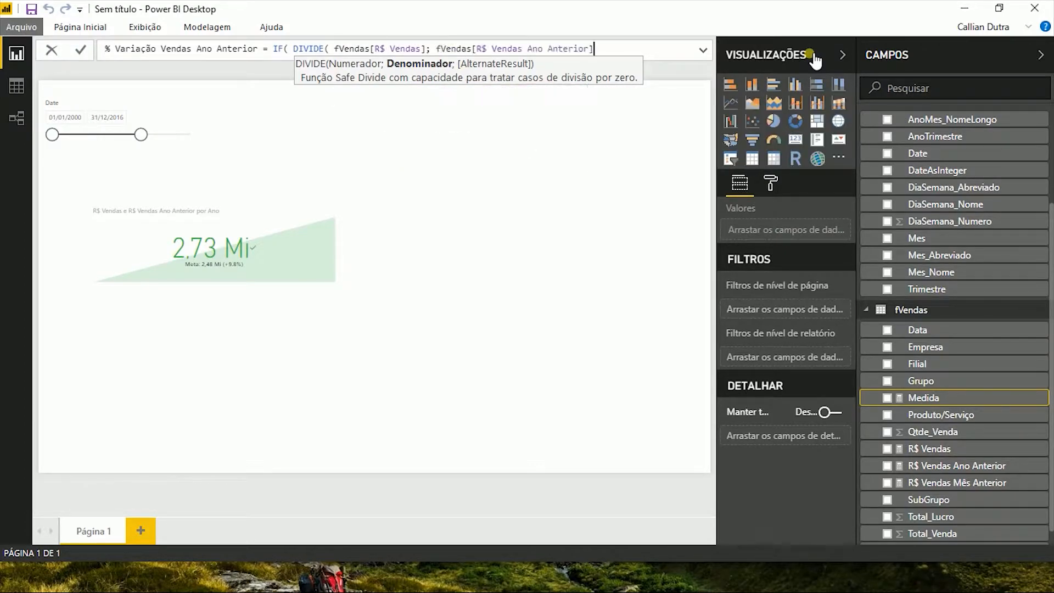
{"action": "type", "text": "; B"}
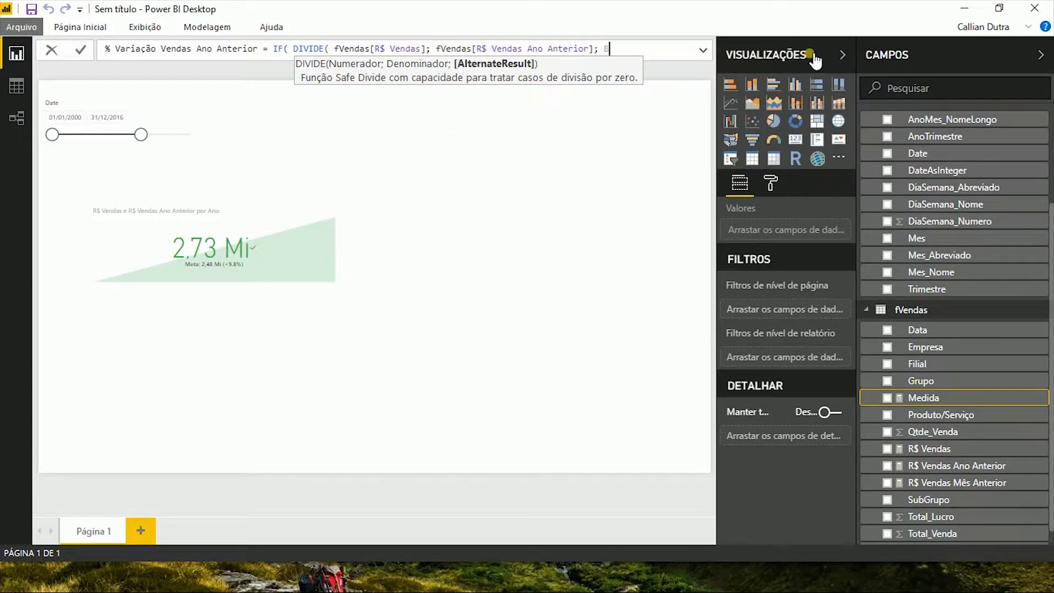
{"action": "type", "text": "LA"}
{"action": "key", "text": "Tab"}
{"action": "type", "text": ") );"}
{"action": "key", "text": "Left"}
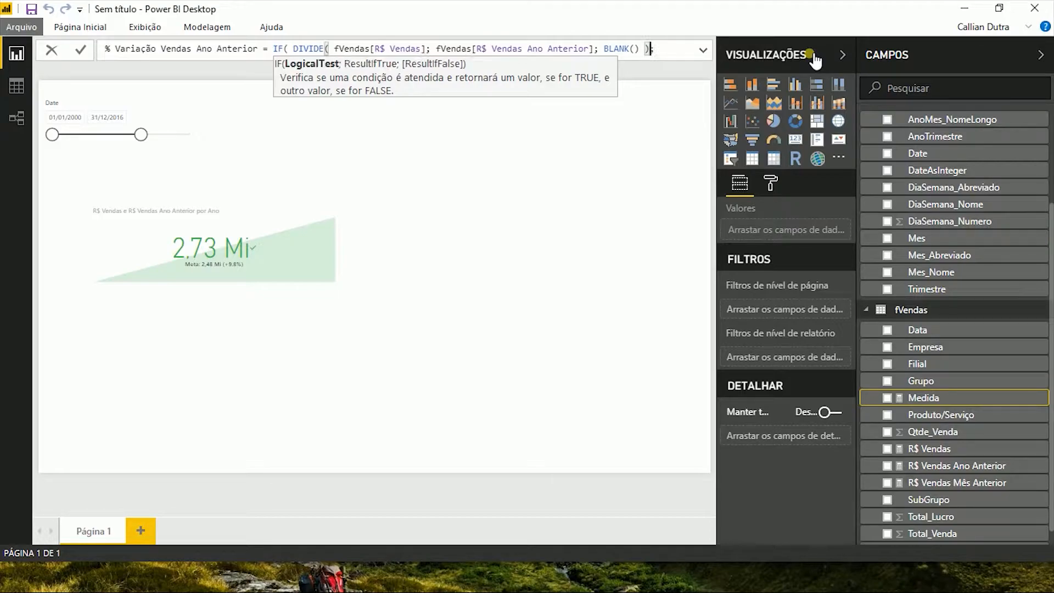
{"action": "key", "text": "ctrl+shift+Left"}
{"action": "key", "text": "ctrl+shift+Left"}
{"action": "key", "text": "ctrl+shift+Left"}
{"action": "key", "text": "ctrl+shift+Left"}
{"action": "key", "text": "ctrl+shift+Left"}
{"action": "key", "text": "ctrl+shift+Left"}
{"action": "key", "text": "ctrl+shift+Left"}
{"action": "key", "text": "ctrl+shift+Left"}
{"action": "key", "text": "ctrl+shift+Left"}
{"action": "key", "text": "ctrl+shift+Left"}
{"action": "key", "text": "ctrl+shift+Left"}
{"action": "key", "text": "ctrl+shift+Left"}
{"action": "key", "text": "ctrl+shift+Left"}
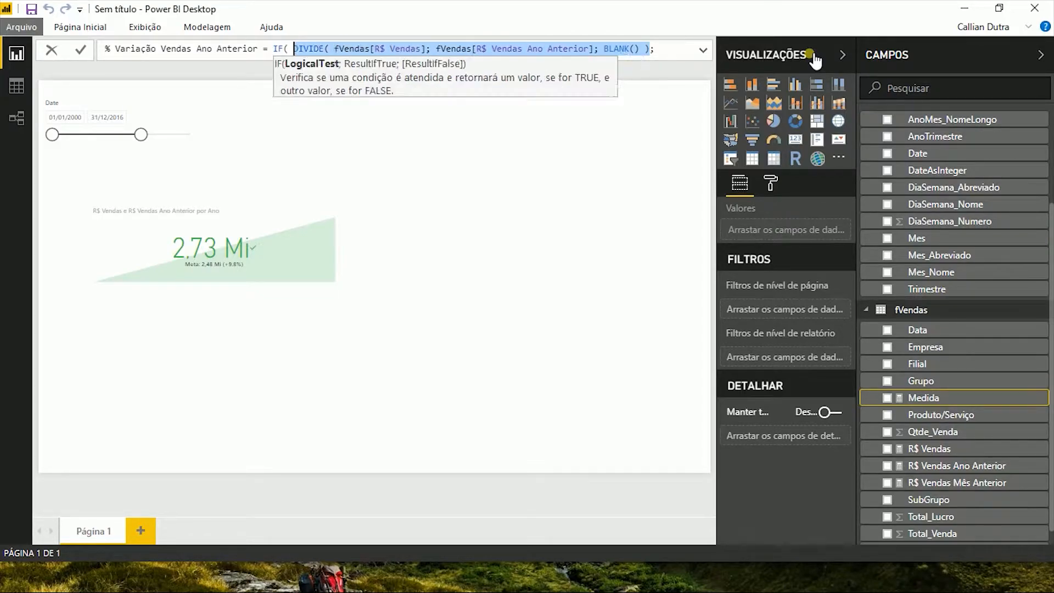
{"action": "key", "text": "End"}
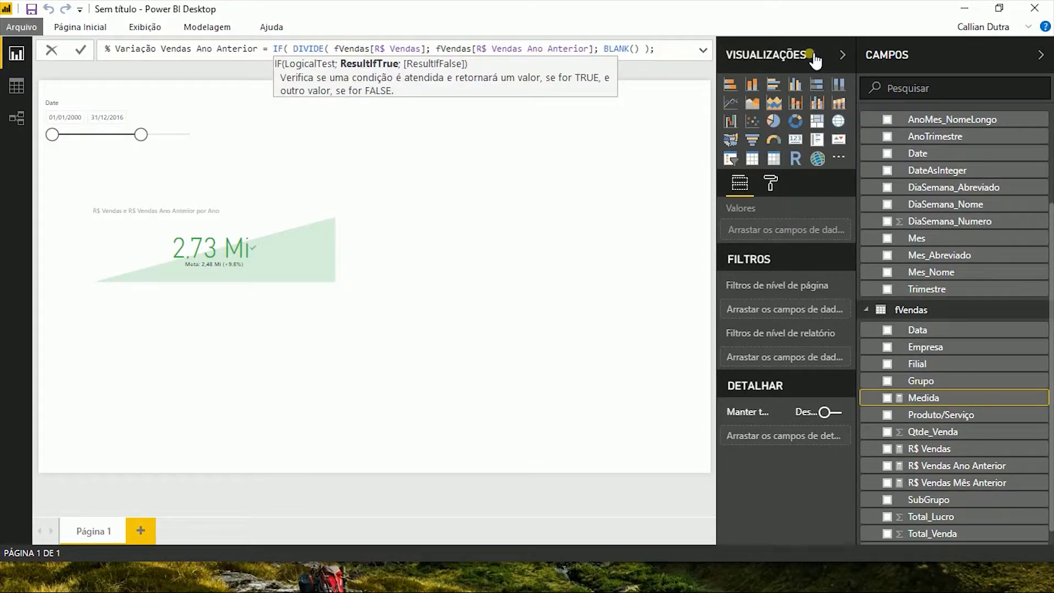
Step: Start the IF's true result as a second DIVIDE with fVendas[R$ Vendas] as its numerator
{"action": "type", "text": "DIVIDE"}
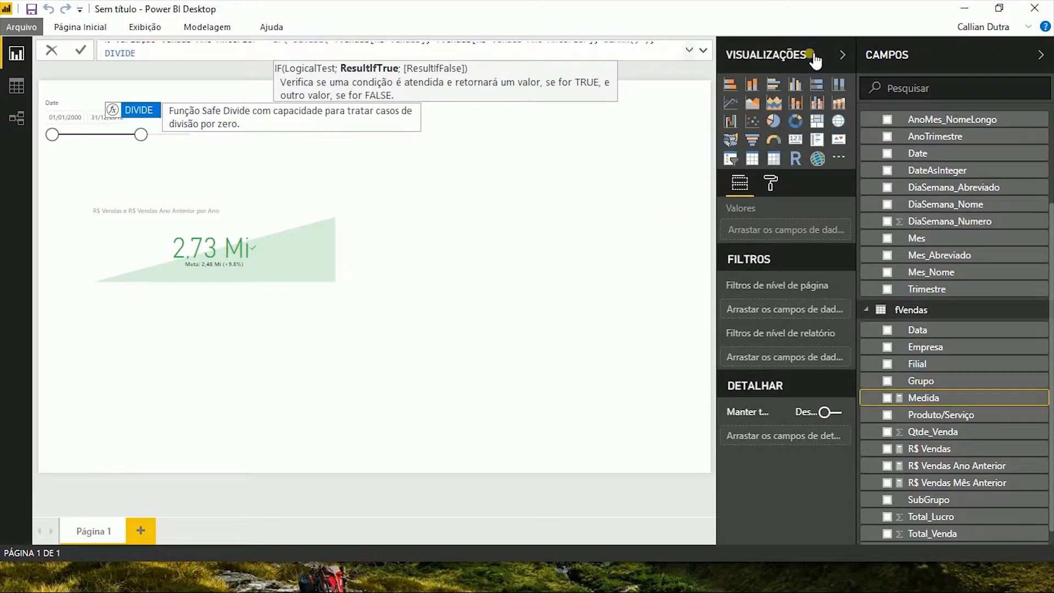
{"action": "type", "text": " VE"}
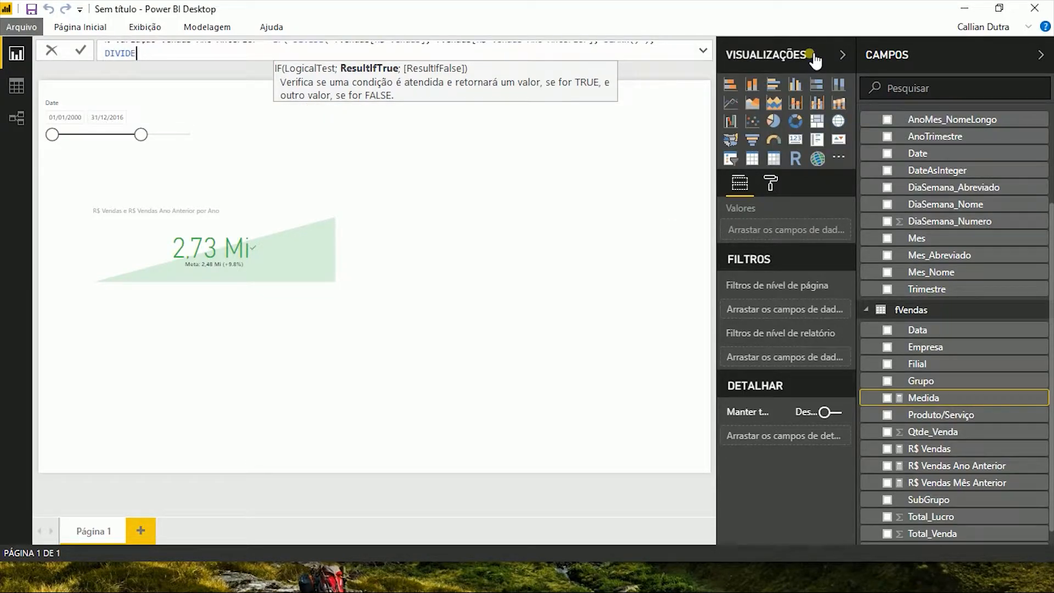
{"action": "type", "text": "( VE"}
{"action": "key", "text": "Down"}
{"action": "key", "text": "Down"}
{"action": "key", "text": "Down"}
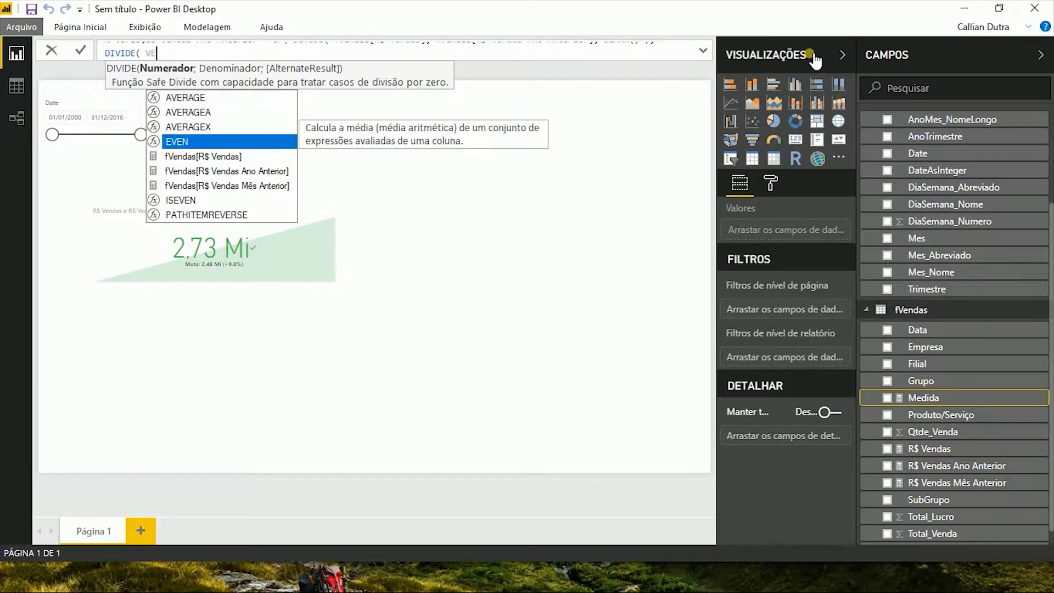
{"action": "key", "text": "Down"}
{"action": "key", "text": "Tab"}
Step: Finish the second DIVIDE with fVendas[R$ Vendas Ano Anterior] as denominator and BLANK() as alternate, and subtract 1 from it
{"action": "type", "text": "; R$"}
{"action": "key", "text": "Down"}
{"action": "key", "text": "Tab"}
{"action": "type", "text": "; B"}
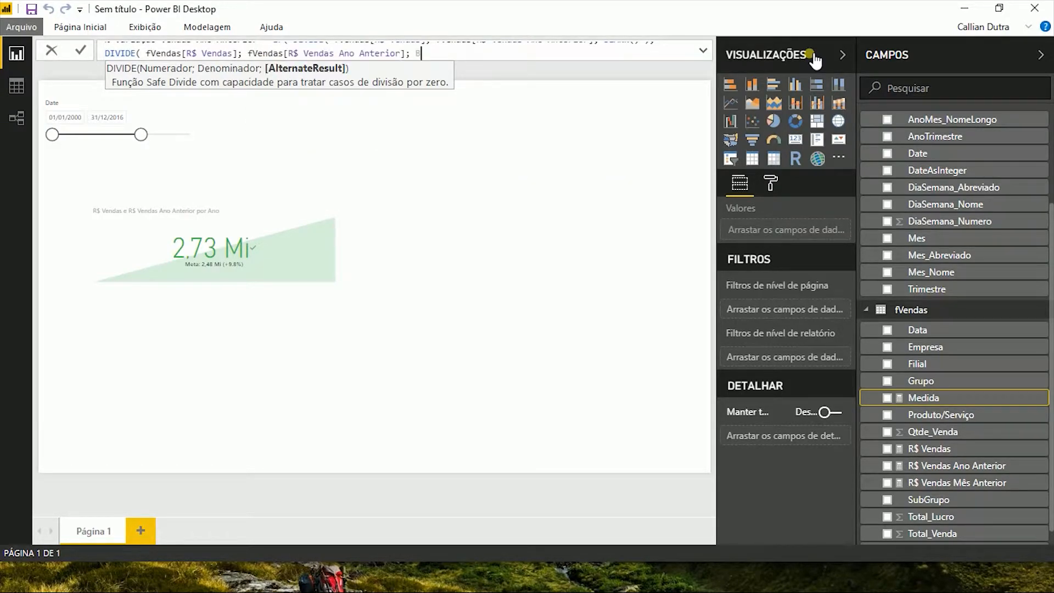
{"action": "key", "text": "Down"}
{"action": "key", "text": "Down"}
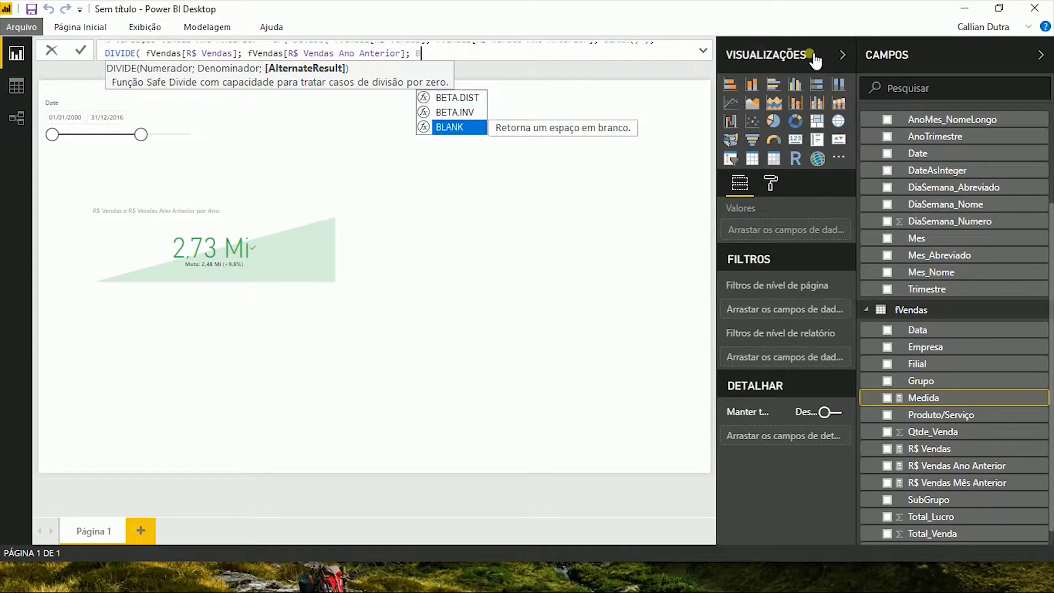
{"action": "key", "text": "Tab"}
{"action": "type", "text": "))"}
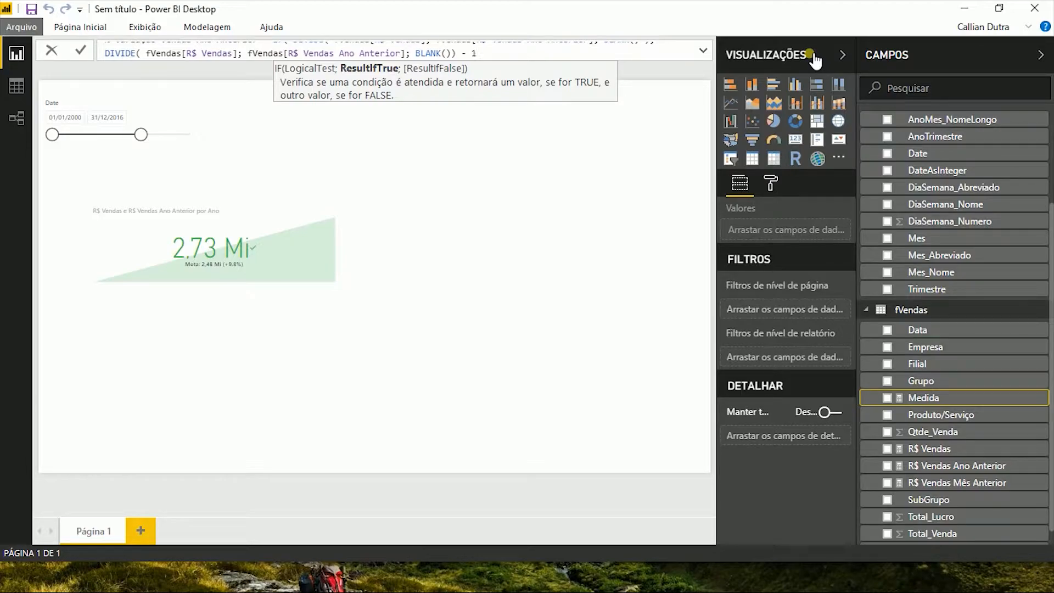
{"action": "type", "text": "- 1;"}
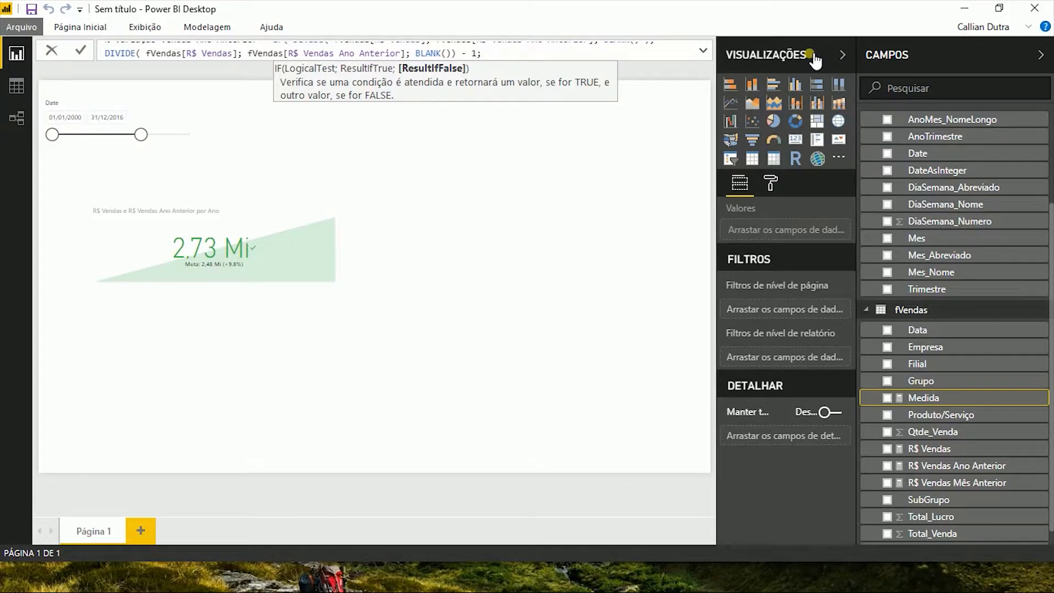
Step: Expand the formula editor and close the IF with BLANK() as its false result
{"action": "left_click", "coordinate": [703, 50]}
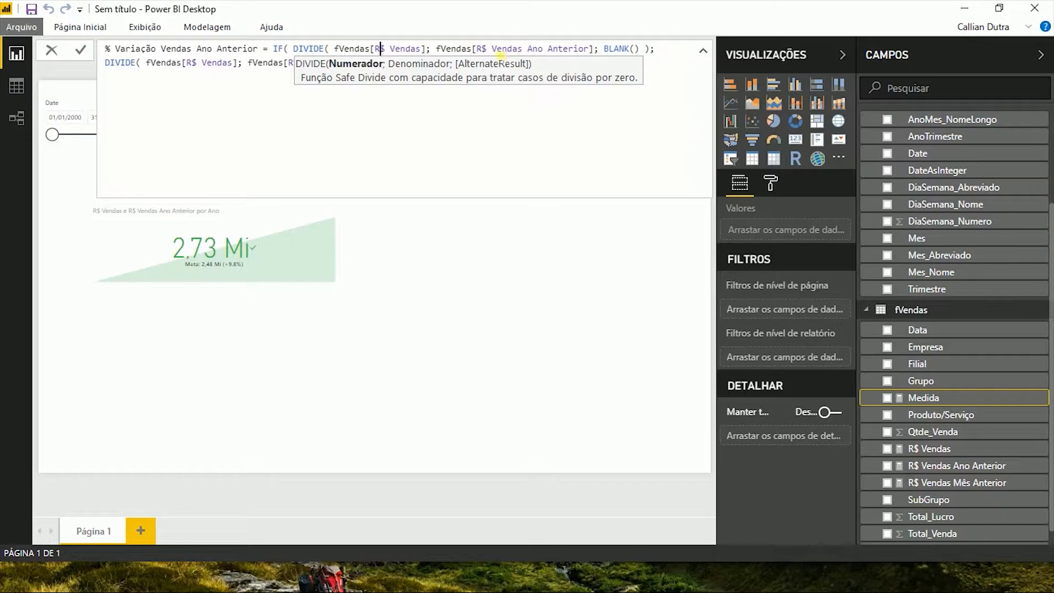
{"action": "left_click", "coordinate": [532, 114]}
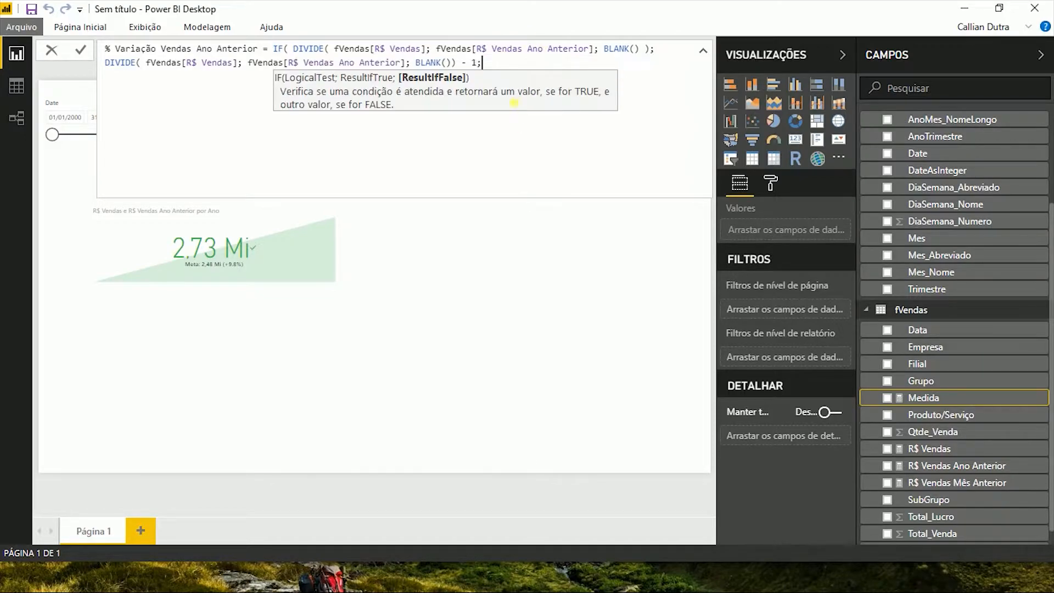
{"action": "type", "text": "BLANK() )"}
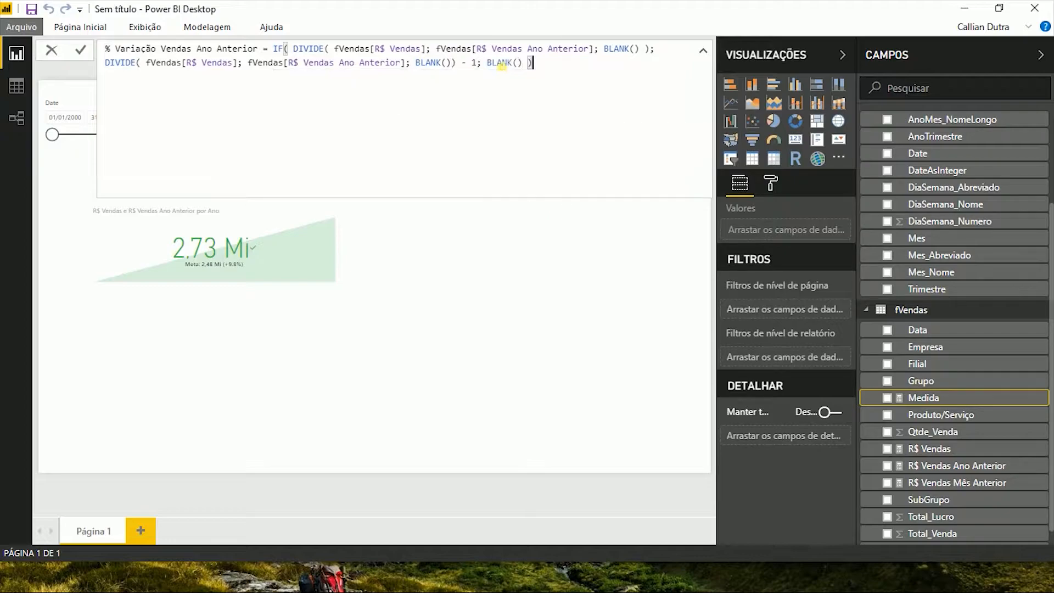
Step: Break the formula so that IF, the second DIVIDE and the final BLANK() each start on their own line
{"action": "key", "text": "ctrl+Home"}
{"action": "key", "text": "ctrl+Right"}
{"action": "key", "text": "ctrl+Right"}
{"action": "key", "text": "ctrl+Right"}
{"action": "key", "text": "ctrl+Right"}
{"action": "key", "text": "ctrl+Left"}
{"action": "key", "text": "alt+Return"}
{"action": "key", "text": "Down"}
{"action": "key", "text": "ctrl+Left"}
{"action": "key", "text": "ctrl+Left"}
{"action": "key", "text": "ctrl+Left"}
{"action": "key", "text": "ctrl+Left"}
{"action": "key", "text": "ctrl+Left"}
{"action": "key", "text": "ctrl+Left"}
{"action": "key", "text": "ctrl+Left"}
{"action": "key", "text": "ctrl+Left"}
{"action": "key", "text": "shift+Return"}
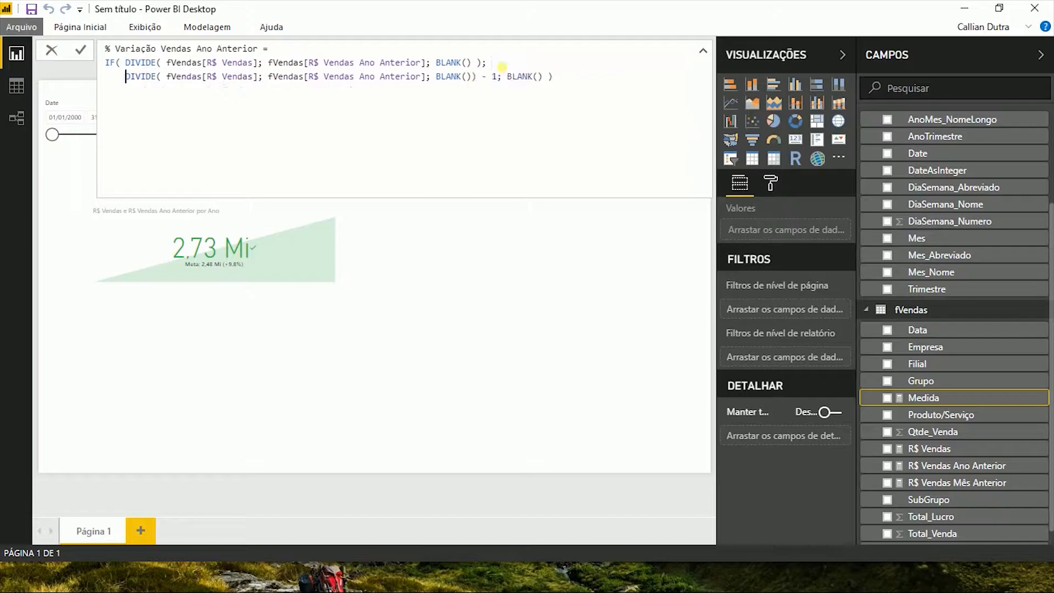
{"action": "key", "text": "End"}
{"action": "key", "text": "ctrl+Left"}
{"action": "key", "text": "ctrl+Left"}
{"action": "key", "text": "ctrl+Left"}
{"action": "key", "text": "ctrl+Left"}
{"action": "key", "text": "ctrl+Left"}
{"action": "key", "text": "shift+Return"}
Step: Review the formula's logical test, its true-result DIVIDE and the subtraction of 1
{"action": "key", "text": "Up"}
{"action": "key", "text": "Up"}
{"action": "key", "text": "Home"}
{"action": "key", "text": "ctrl+shift+Right"}
{"action": "key", "text": "ctrl+shift+Right"}
{"action": "key", "text": "ctrl+shift+Right"}
{"action": "key", "text": "ctrl+shift+Right"}
{"action": "key", "text": "ctrl+shift+Right"}
{"action": "key", "text": "ctrl+shift+Right"}
{"action": "key", "text": "ctrl+shift+Right"}
{"action": "key", "text": "ctrl+shift+Right"}
{"action": "key", "text": "ctrl+shift+Right"}
{"action": "key", "text": "ctrl+shift+Right"}
{"action": "key", "text": "ctrl+shift+Right"}
{"action": "key", "text": "ctrl+shift+Right"}
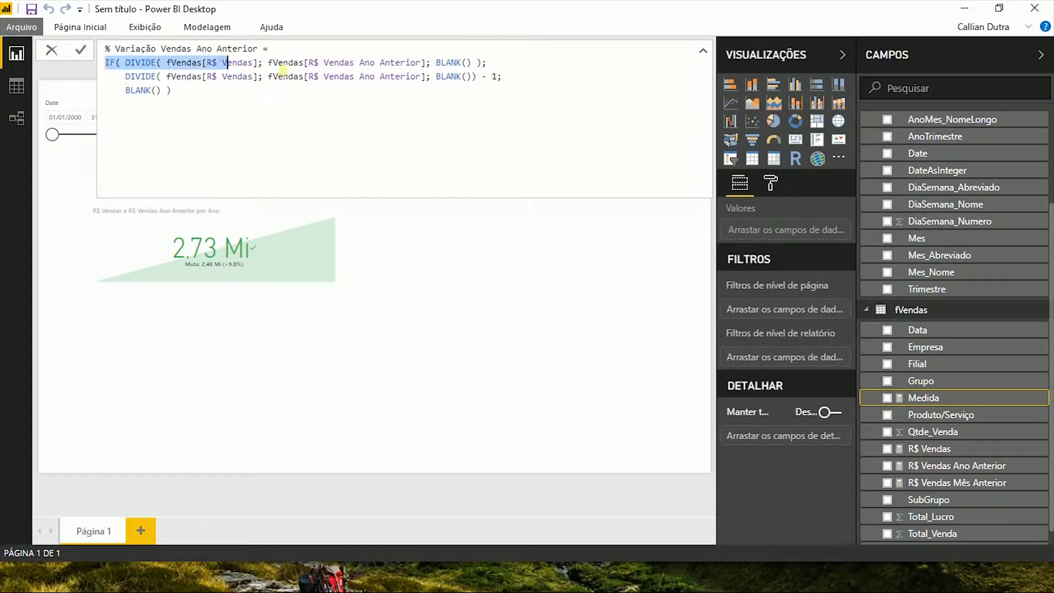
{"action": "left_click_drag", "start_coordinate": [130, 76], "coordinate": [482, 76]}
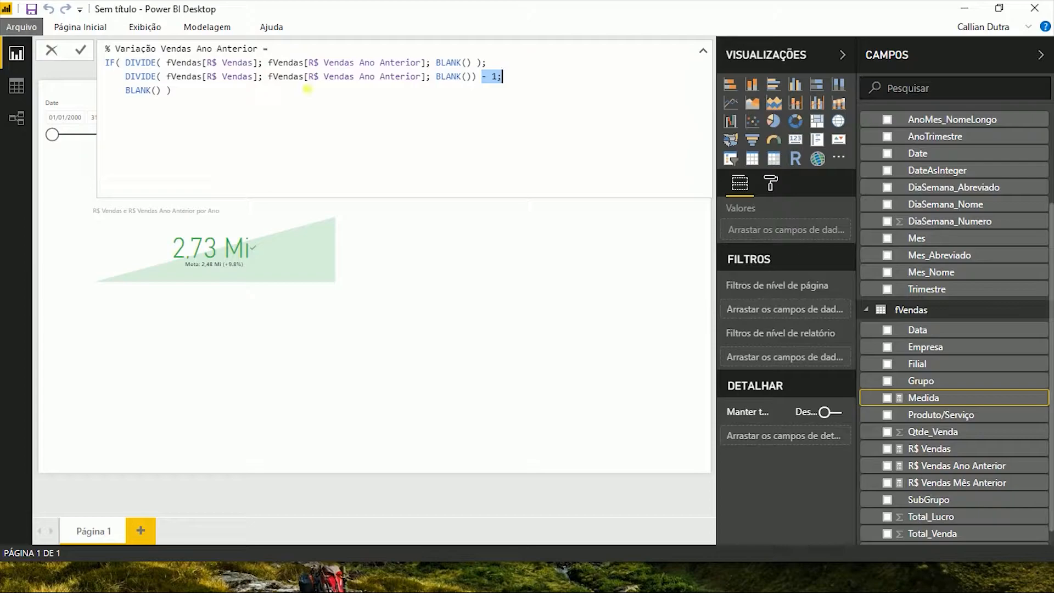
{"action": "left_click_drag", "start_coordinate": [212, 62], "coordinate": [478, 65]}
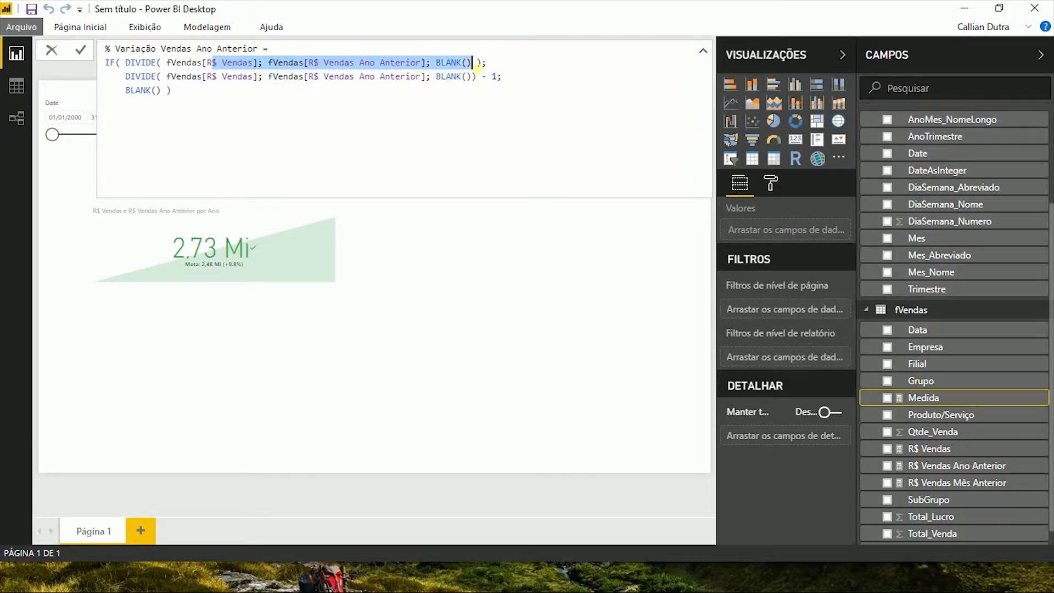
Step: Commit the % Variação Vendas Ano Anterior measure and copy its entire formula
{"action": "left_click", "coordinate": [186, 103]}
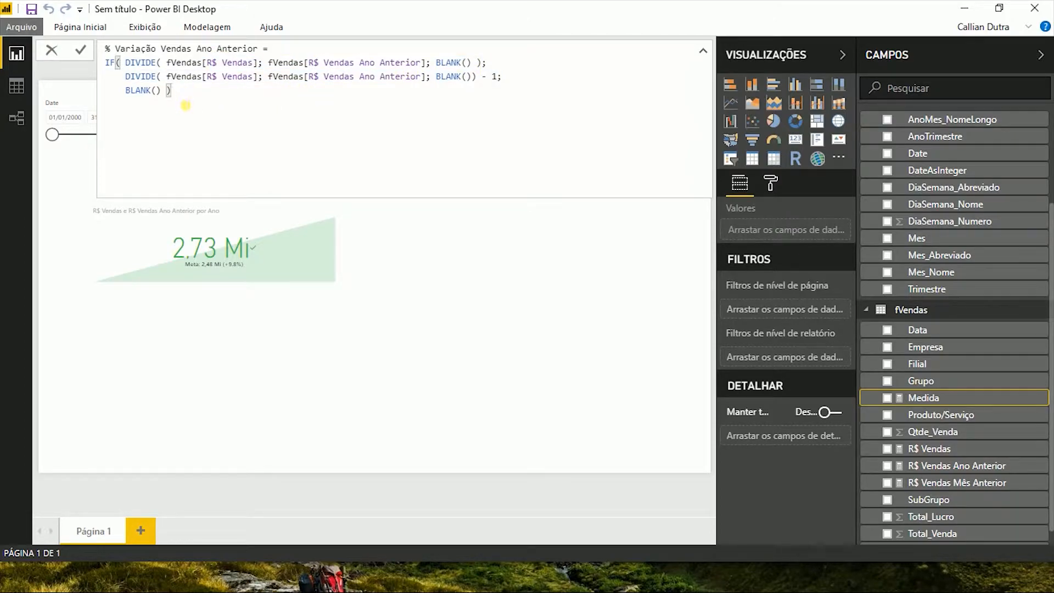
{"action": "key", "text": "Return"}
{"action": "left_click", "coordinate": [254, 121]}
{"action": "key", "text": "ctrl+a"}
{"action": "key", "text": "ctrl+c"}
Step: Create another fVendas measure from the copied formula and name it % Variação Vendas Mês Anterior
{"action": "left_click", "coordinate": [906, 311]}
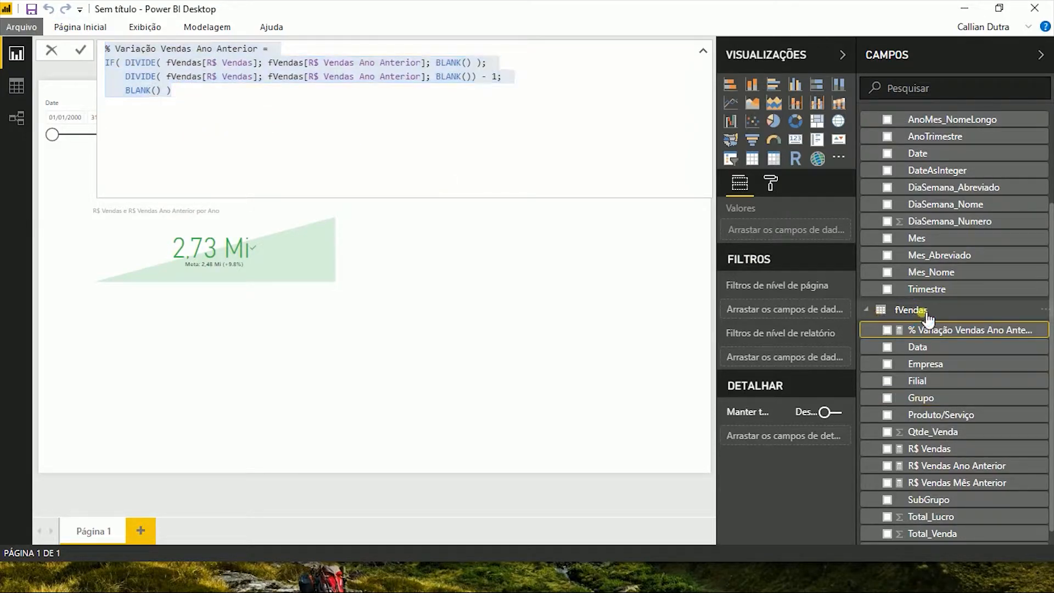
{"action": "right_click", "coordinate": [906, 310]}
{"action": "left_click", "coordinate": [806, 58]}
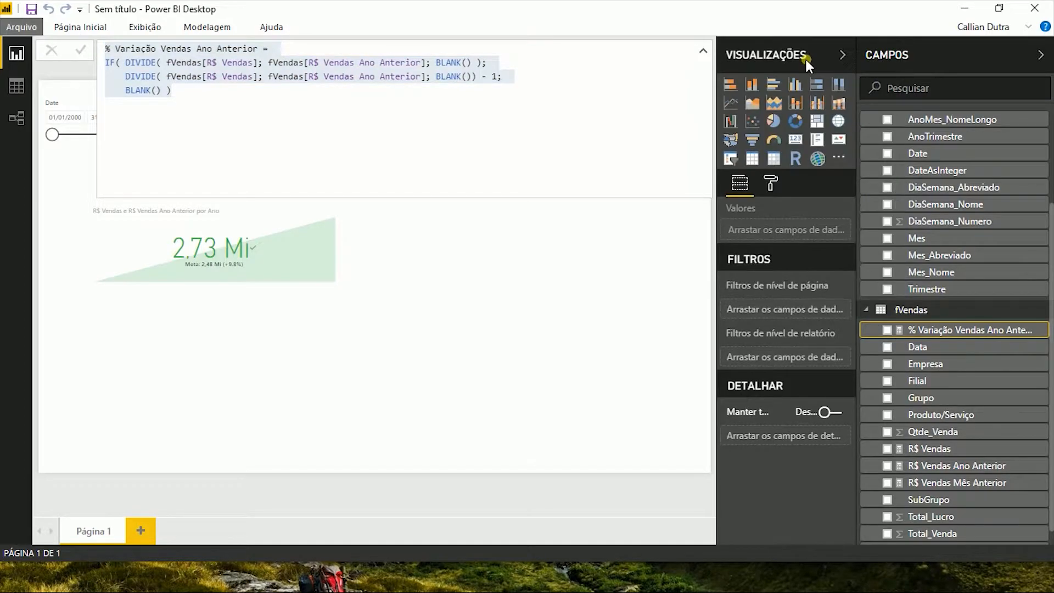
{"action": "key", "text": "ctrl+v"}
{"action": "double_click", "coordinate": [204, 49]}
{"action": "type", "text": "Mês"}
Step: Change the denominator of the first DIVIDE to fVendas[R$ Vendas Mês Anterior]
{"action": "key", "text": "Down"}
{"action": "key", "text": "ctrl+Right"}
{"action": "key", "text": "ctrl+Right"}
{"action": "key", "text": "ctrl+Right"}
{"action": "key", "text": "ctrl+Right"}
{"action": "key", "text": "ctrl+Right"}
{"action": "key", "text": "ctrl+Right"}
{"action": "key", "text": "ctrl+Right"}
{"action": "key", "text": "shift+Right"}
{"action": "key", "text": "shift+Right"}
{"action": "key", "text": "shift+Right"}
{"action": "key", "text": "Delete"}
{"action": "type", "text": "Mês"}
{"action": "key", "text": "Tab"}
Step: Change the second DIVIDE's denominator to fVendas[R$ Vendas Mês Anterior] and commit the measure
{"action": "key", "text": "Left"}
{"action": "key", "text": "Left"}
{"action": "key", "text": "Left"}
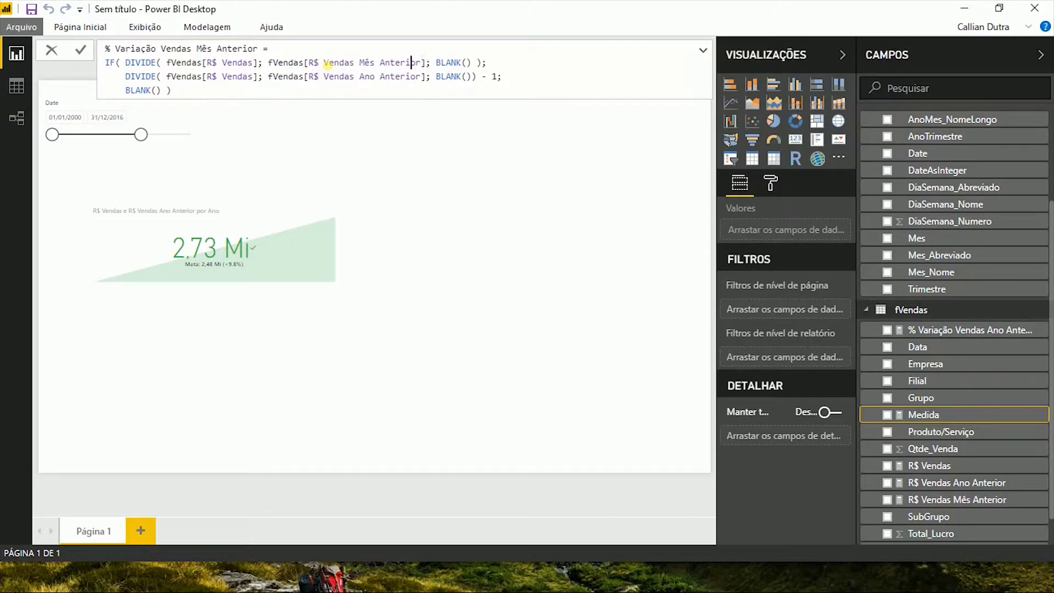
{"action": "key", "text": "shift+Left"}
{"action": "key", "text": "shift+Left"}
{"action": "key", "text": "shift+Left"}
{"action": "type", "text": "Mês"}
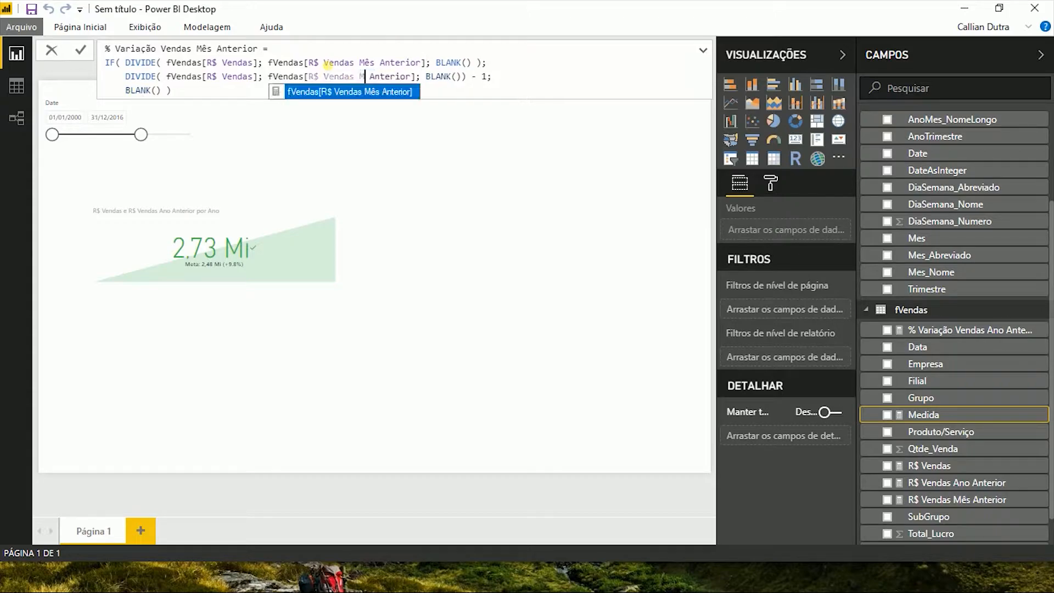
{"action": "key", "text": "Tab"}
{"action": "key", "text": "shift+Right"}
{"action": "key", "text": "shift+Right"}
{"action": "key", "text": "shift+Right"}
{"action": "key", "text": "shift+Right"}
{"action": "key", "text": "shift+Right"}
{"action": "key", "text": "shift+Right"}
{"action": "key", "text": "shift+Right"}
{"action": "key", "text": "shift+Right"}
{"action": "key", "text": "shift+Right"}
{"action": "key", "text": "BackSpace"}
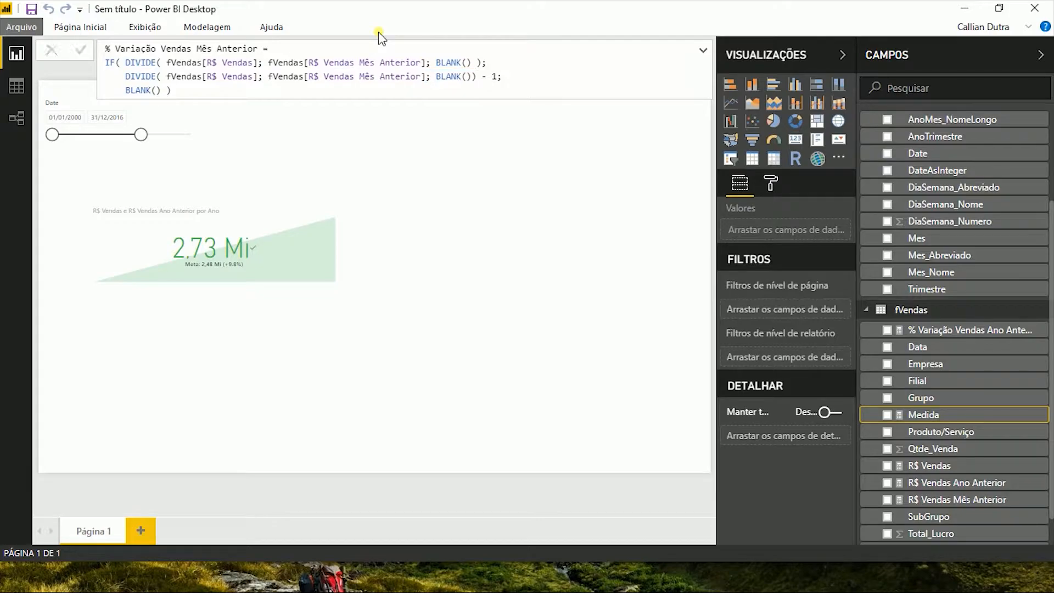
{"action": "key", "text": "Return"}
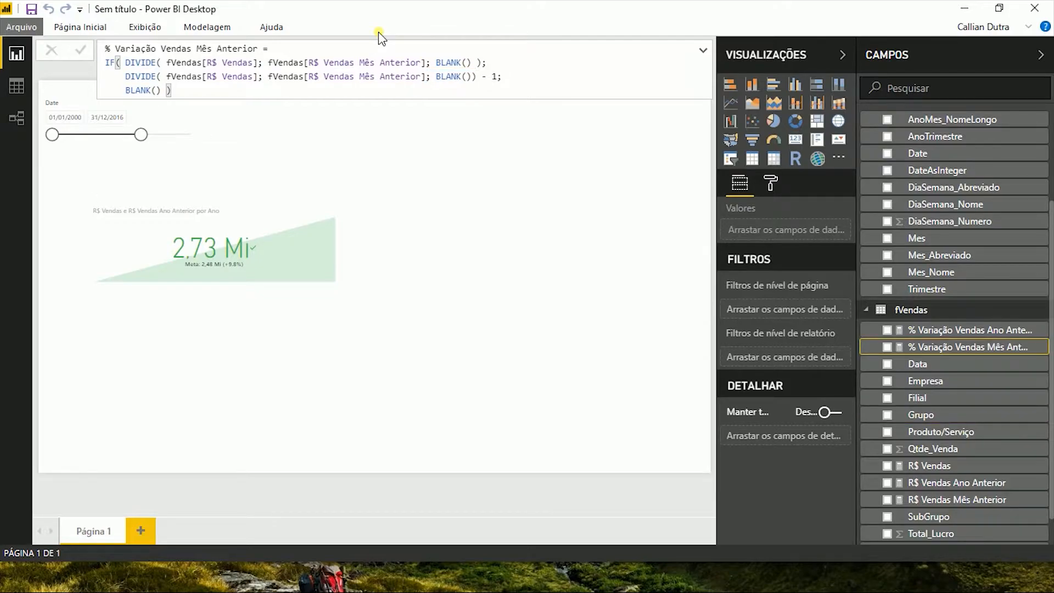
Step: Format the % Variação Vendas Ano Anterior and % Variação Vendas Mês Anterior measures as percentages
{"action": "left_click", "coordinate": [933, 332]}
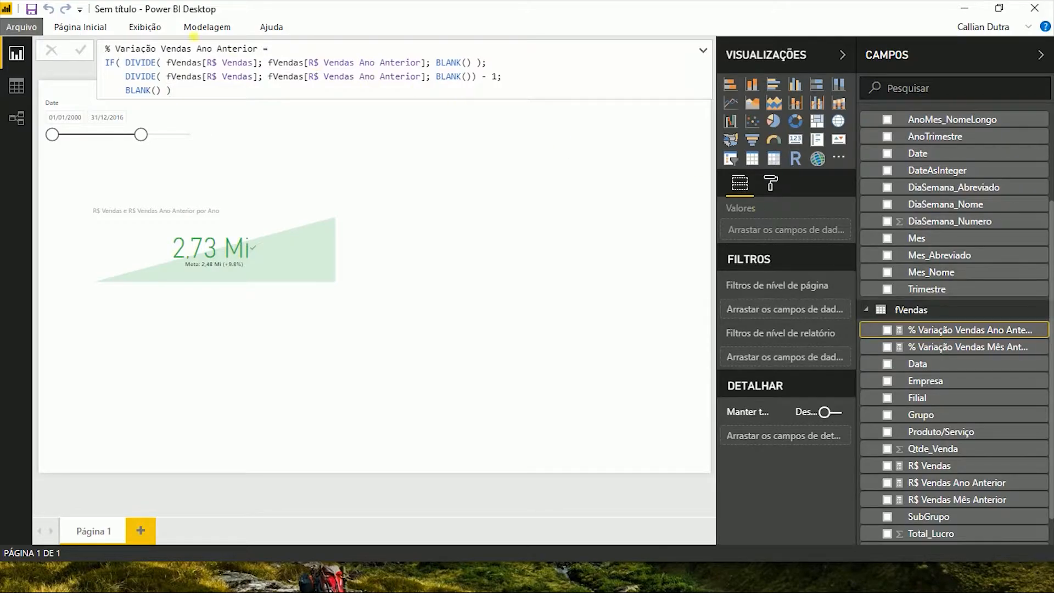
{"action": "left_click", "coordinate": [204, 27]}
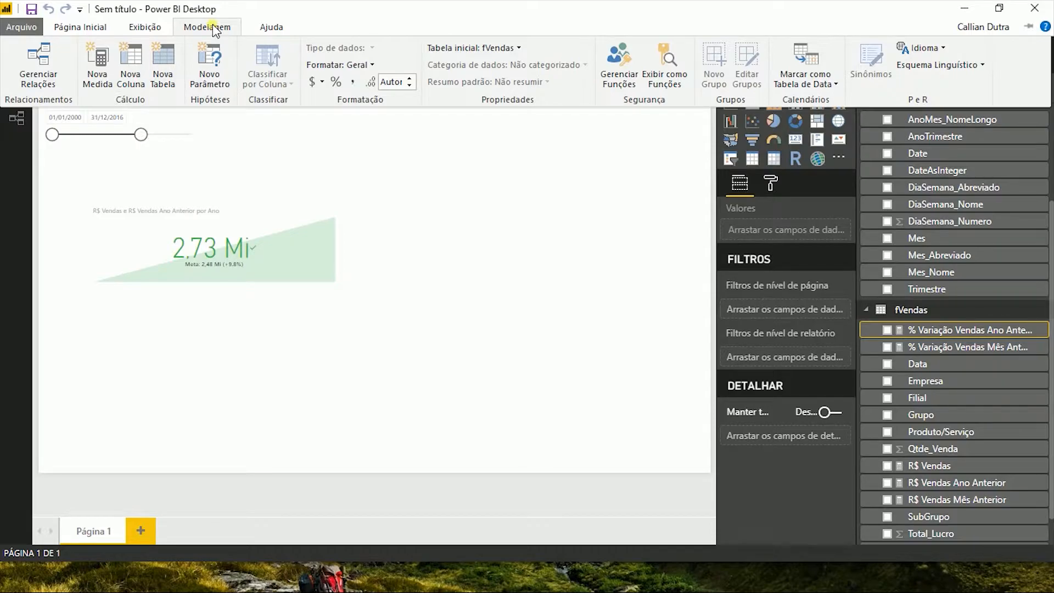
{"action": "left_click", "coordinate": [337, 83]}
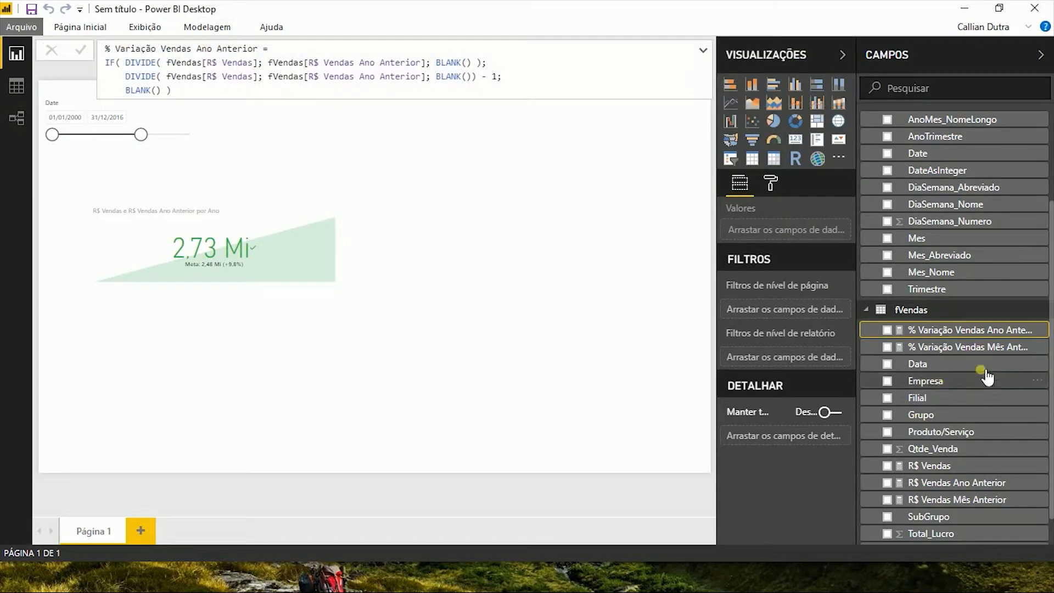
{"action": "left_click", "coordinate": [964, 347]}
{"action": "left_click", "coordinate": [207, 27]}
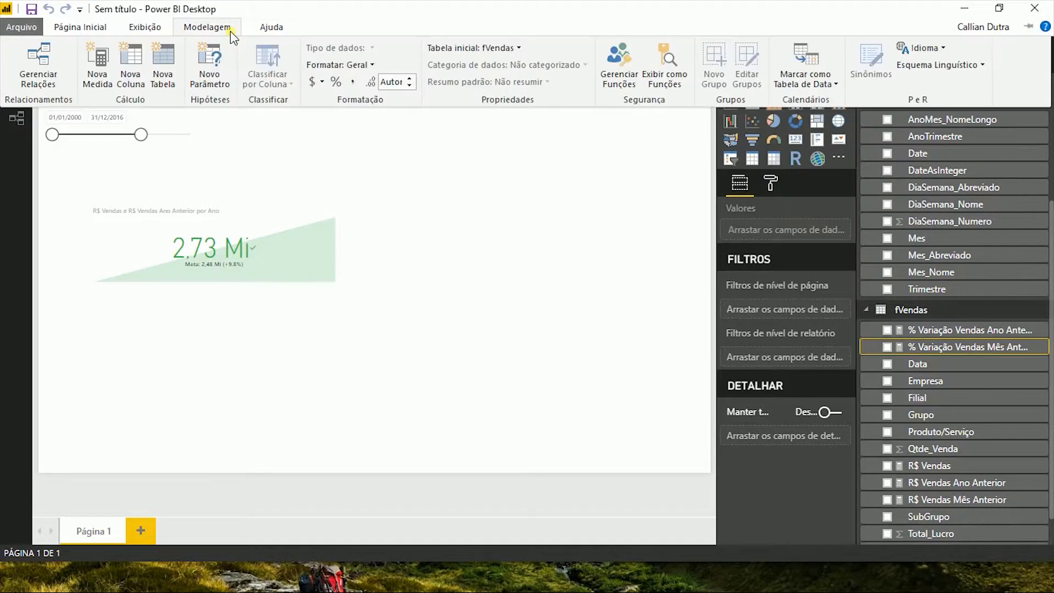
{"action": "left_click", "coordinate": [336, 82]}
Step: Move the KPI visual directly beneath the date slicer at the report page's edge and deselect it
{"action": "left_click", "coordinate": [427, 264]}
{"action": "left_click_drag", "start_coordinate": [207, 184], "coordinate": [151, 165]}
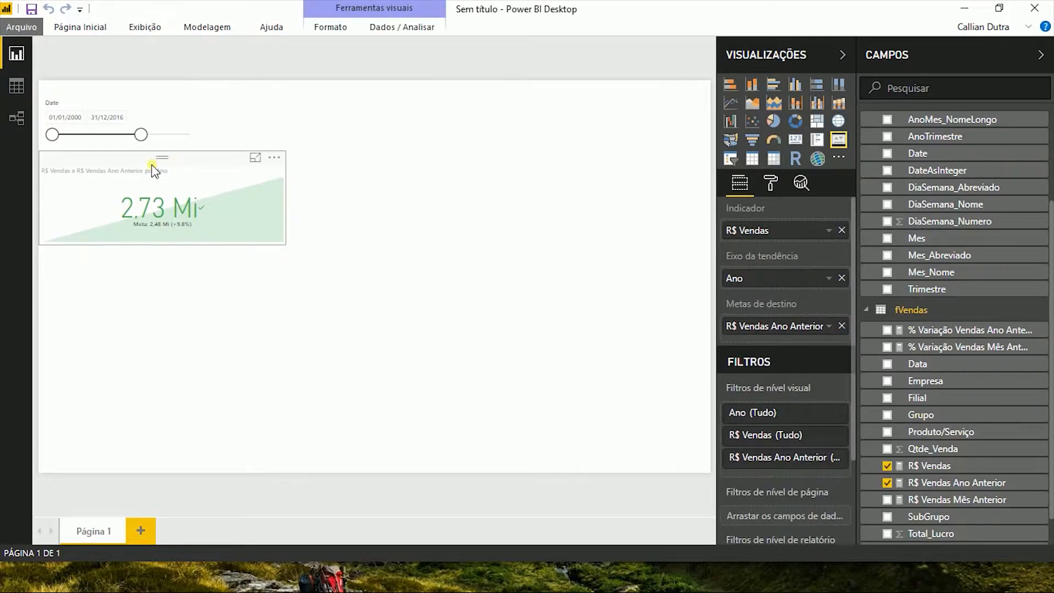
{"action": "left_click", "coordinate": [439, 240]}
Step: Set the date slicer's start date to 01/01/2015
{"action": "left_click", "coordinate": [65, 117]}
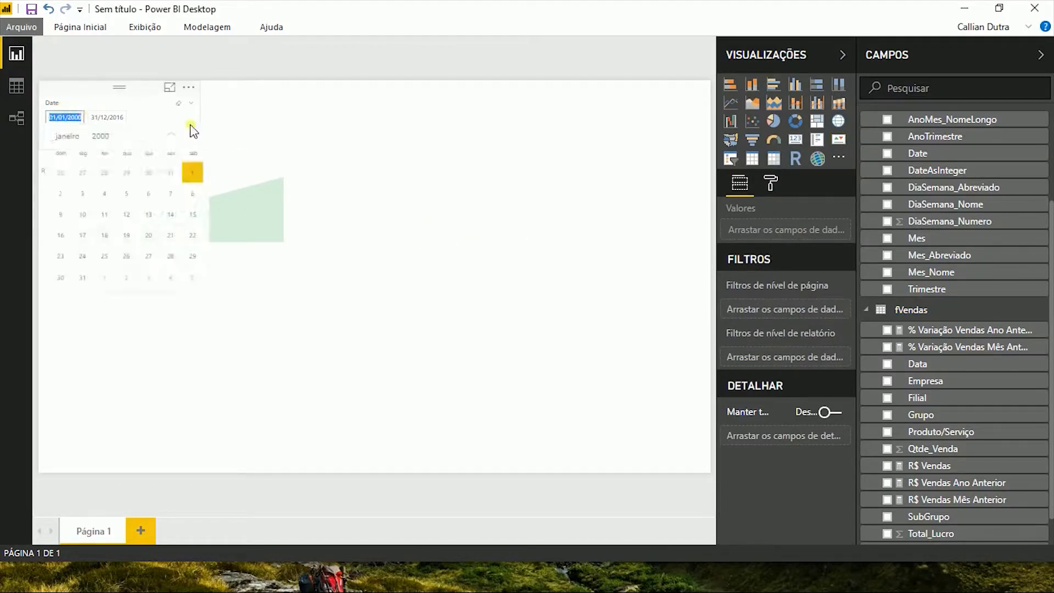
{"action": "key", "text": "Right"}
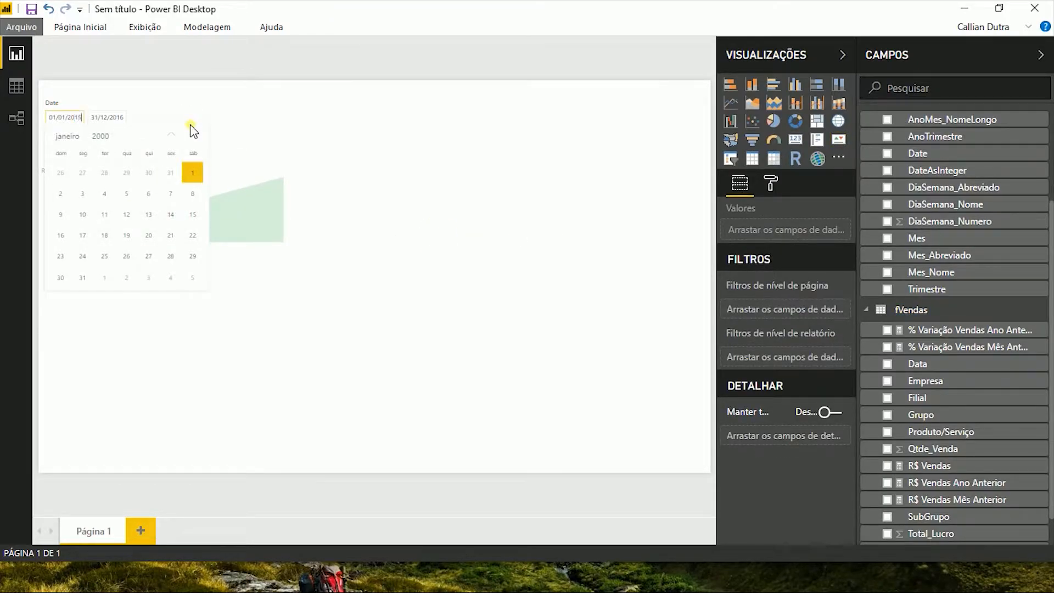
{"action": "key", "text": "Tab"}
{"action": "left_click", "coordinate": [92, 104]}
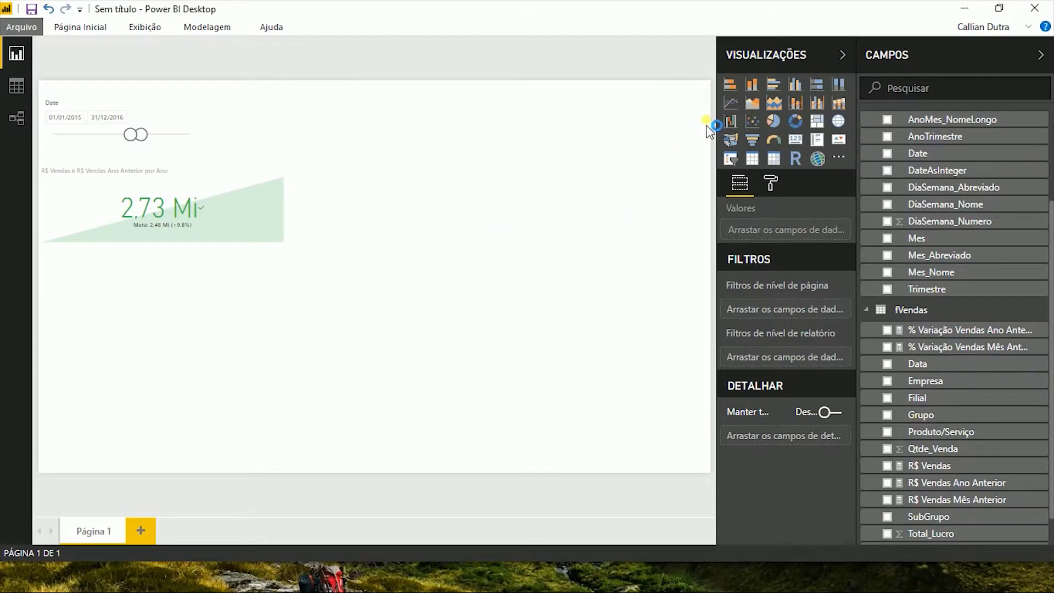
Step: Add a line chart beneath the KPI with AnoMes_NomeLongo as its axis
{"action": "left_click", "coordinate": [731, 103]}
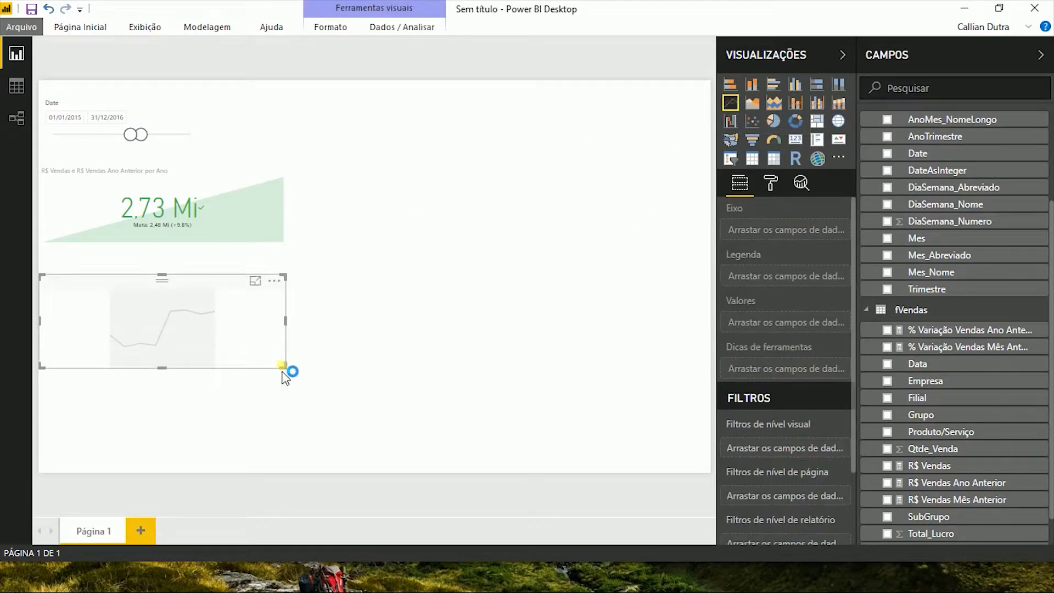
{"action": "scroll", "coordinate": [1005, 247], "scroll_direction": "up", "scroll_amount": 3}
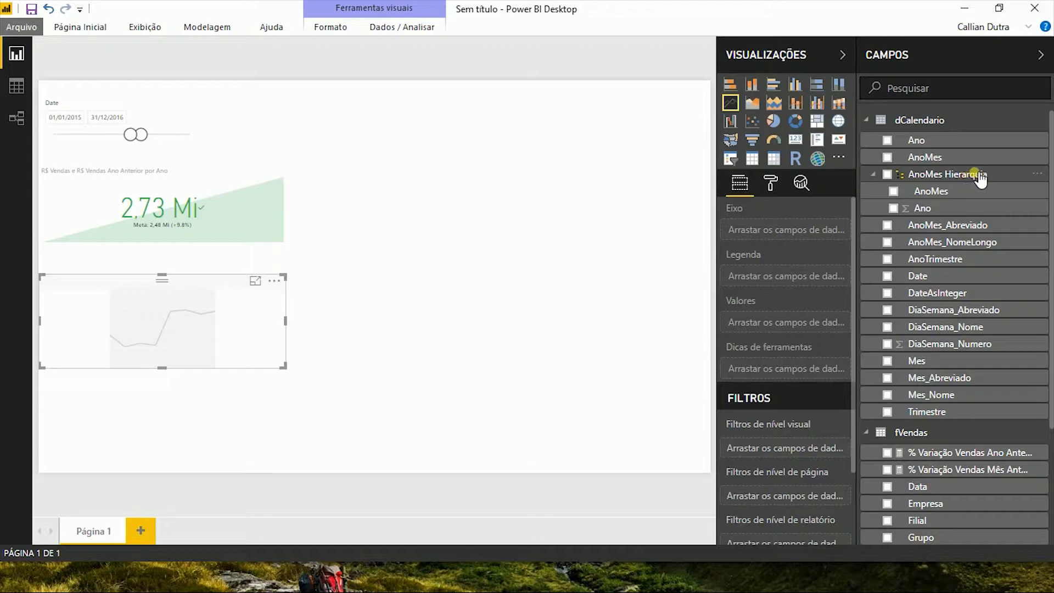
{"action": "left_click_drag", "start_coordinate": [982, 242], "coordinate": [255, 334]}
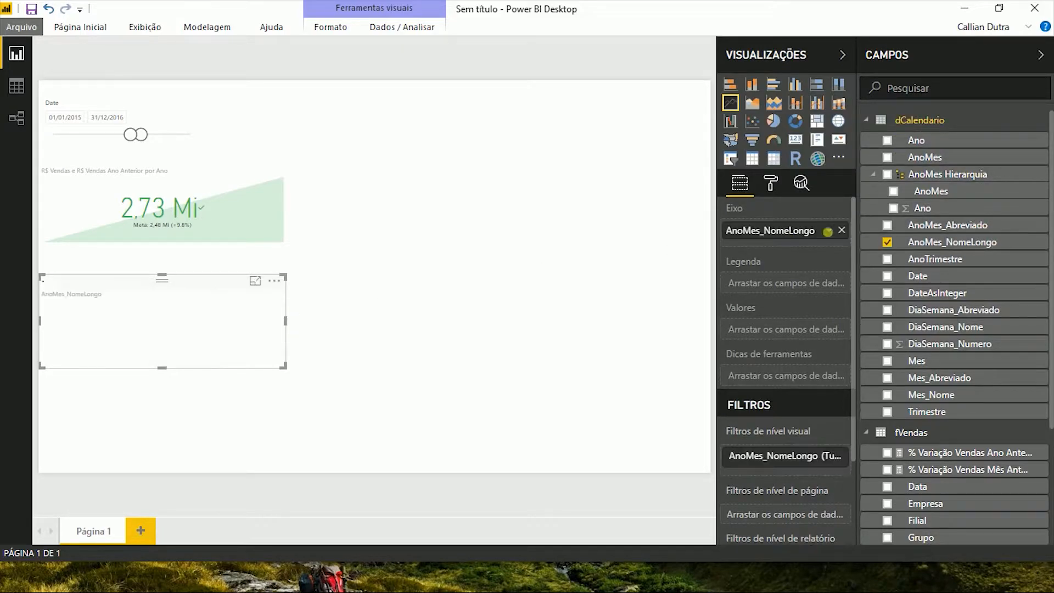
Step: Rename the AnoMes_NomeLongo column of dCalendario to Ano Mês
{"action": "double_click", "coordinate": [945, 243]}
{"action": "type", "text": "Ano Mê"}
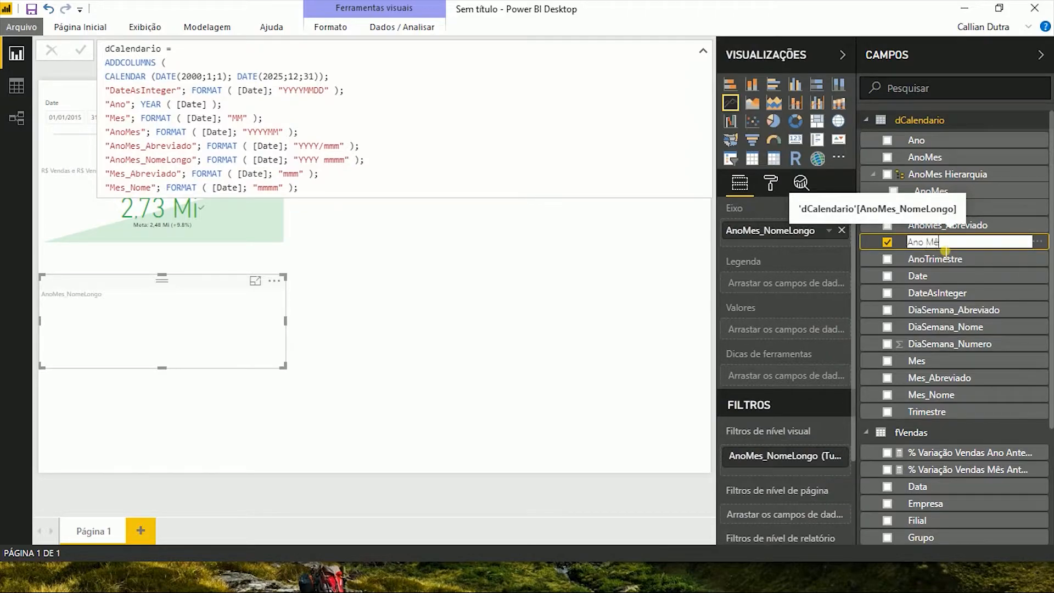
{"action": "type", "text": "s"}
{"action": "key", "text": "Return"}
Step: Enlarge the line chart, plot % Variação Vendas Ano Anterior in it, and show its data labels at text size 12
{"action": "left_click_drag", "start_coordinate": [283, 369], "coordinate": [325, 471]}
{"action": "left_click_drag", "start_coordinate": [992, 458], "coordinate": [226, 357]}
{"action": "left_click", "coordinate": [782, 188]}
{"action": "left_click", "coordinate": [834, 353]}
{"action": "left_click", "coordinate": [790, 354]}
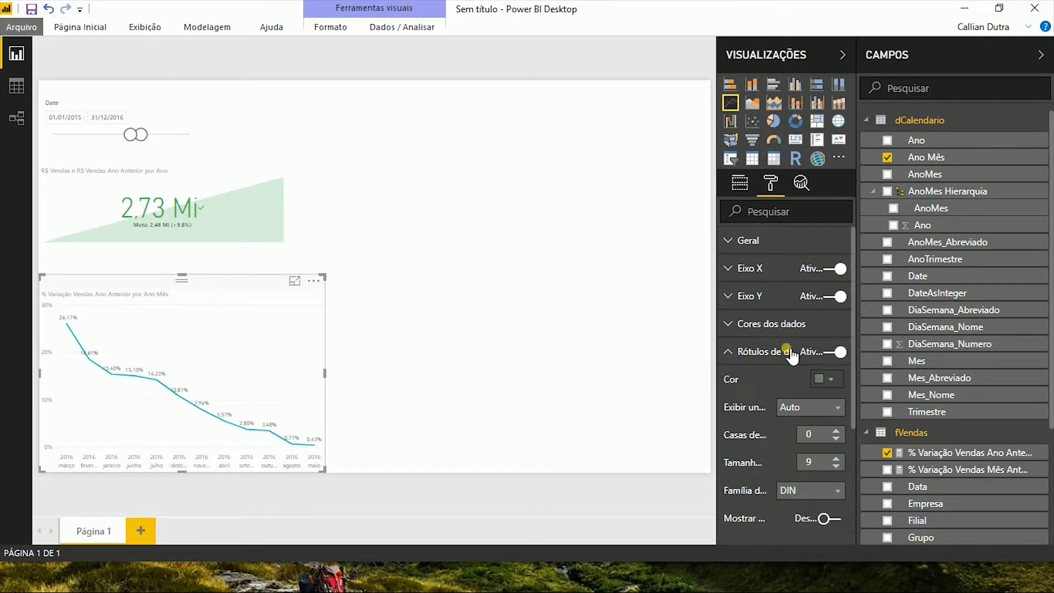
{"action": "left_click", "coordinate": [836, 458]}
{"action": "left_click", "coordinate": [836, 458]}
{"action": "left_click", "coordinate": [837, 458]}
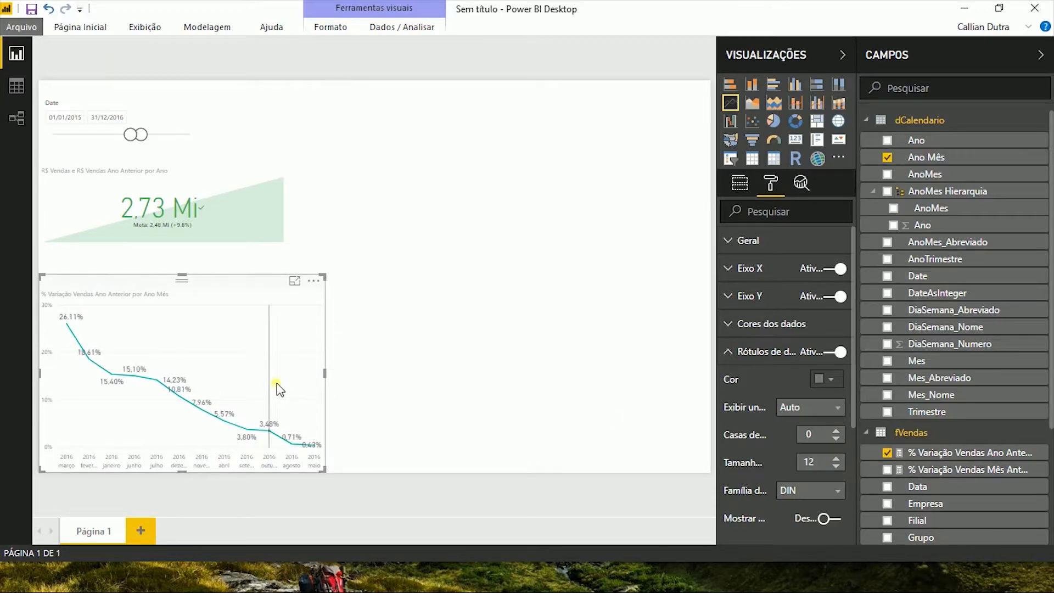
{"action": "left_click_drag", "start_coordinate": [329, 371], "coordinate": [607, 407]}
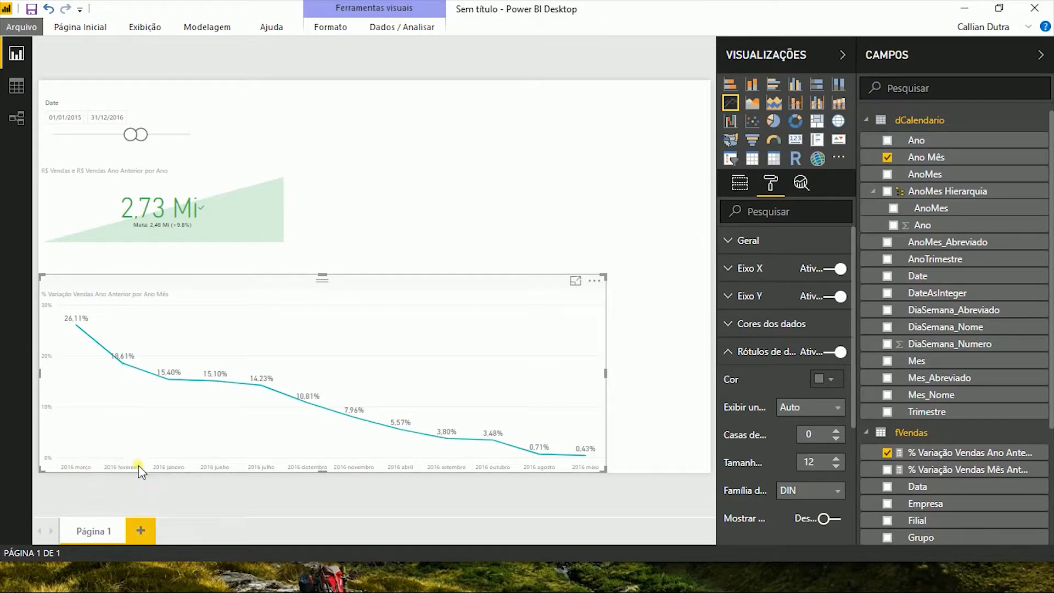
Step: Sort the Ano Mês column by AnoMes and order the line chart by Ano Mês
{"action": "left_click", "coordinate": [927, 158]}
{"action": "left_click", "coordinate": [222, 28]}
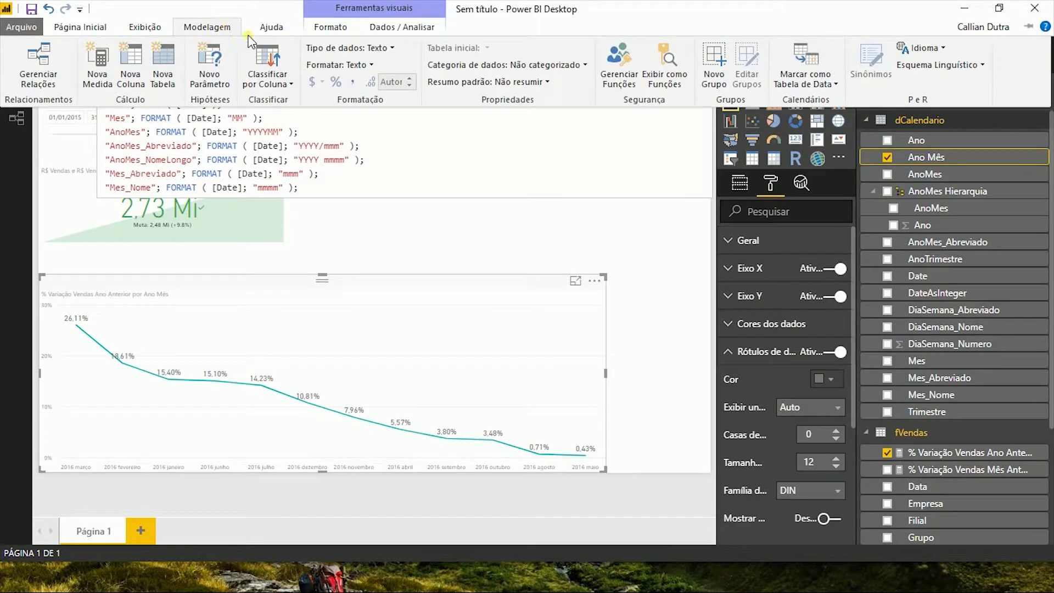
{"action": "left_click", "coordinate": [280, 77]}
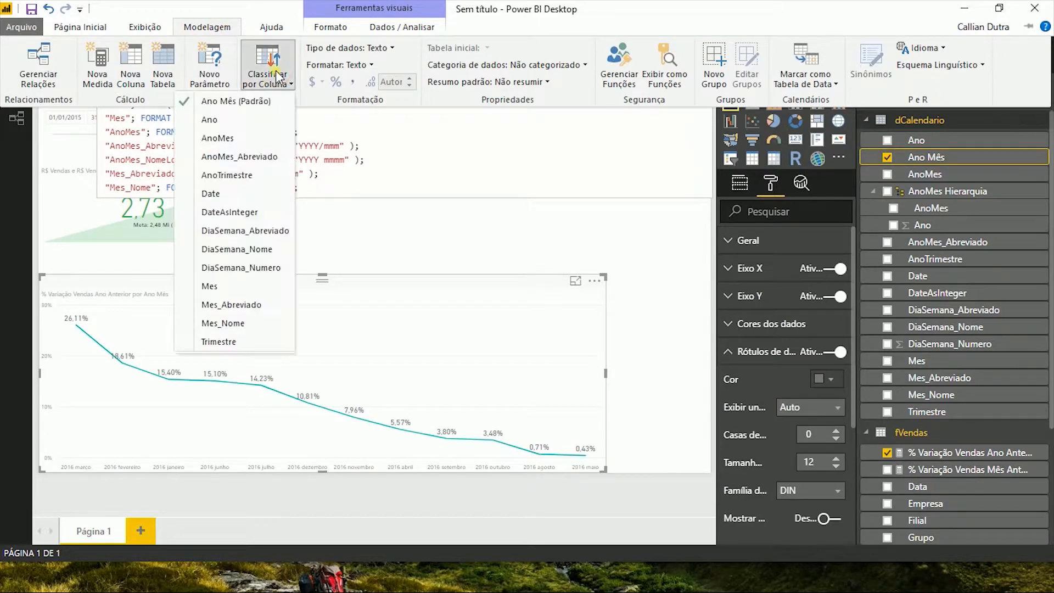
{"action": "left_click", "coordinate": [229, 141]}
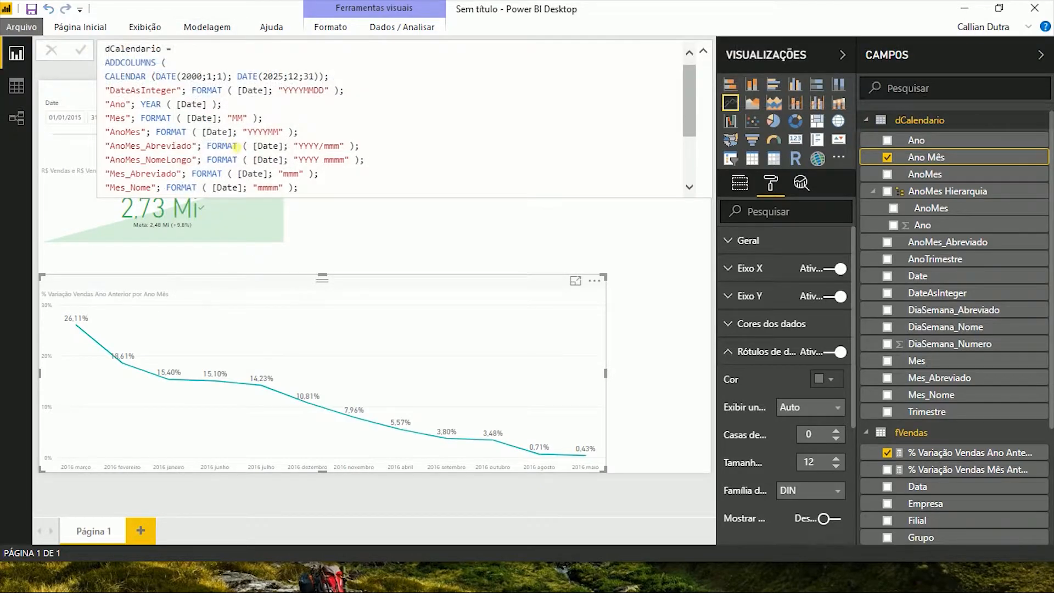
{"action": "left_click", "coordinate": [595, 280]}
{"action": "left_click", "coordinate": [617, 382]}
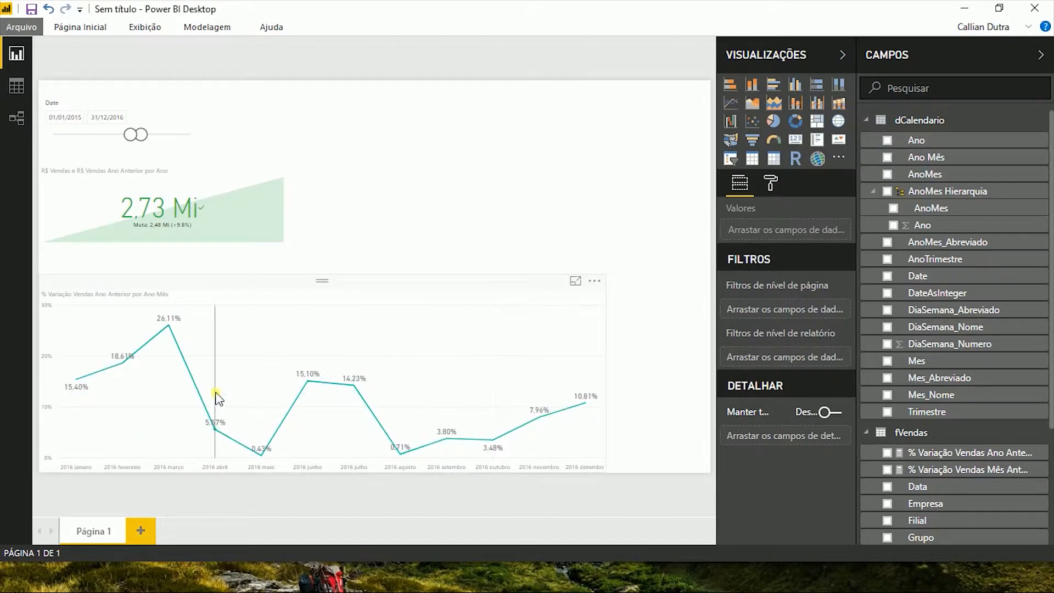
{"action": "mouse_move", "coordinate": [72, 401]}
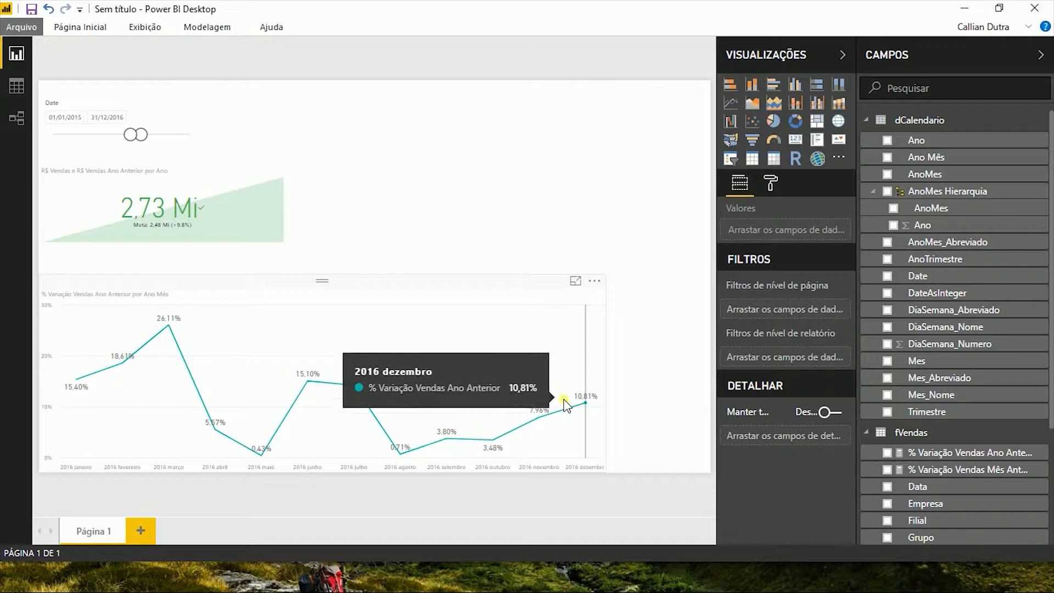
Step: Add R$ Vendas and R$ Vendas Ano Anterior to the line chart's tooltips
{"action": "left_click", "coordinate": [225, 282]}
{"action": "scroll", "coordinate": [831, 338], "scroll_direction": "down", "scroll_amount": 1}
{"action": "scroll", "coordinate": [966, 385], "scroll_direction": "down", "scroll_amount": 3}
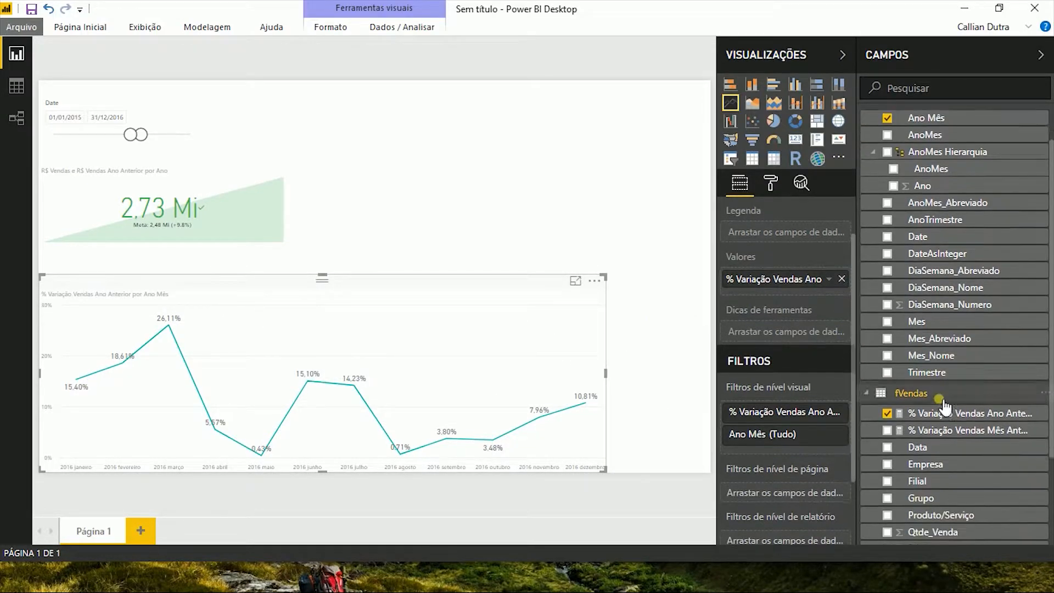
{"action": "left_click_drag", "start_coordinate": [964, 431], "coordinate": [843, 337]}
{"action": "left_click_drag", "start_coordinate": [937, 448], "coordinate": [790, 344]}
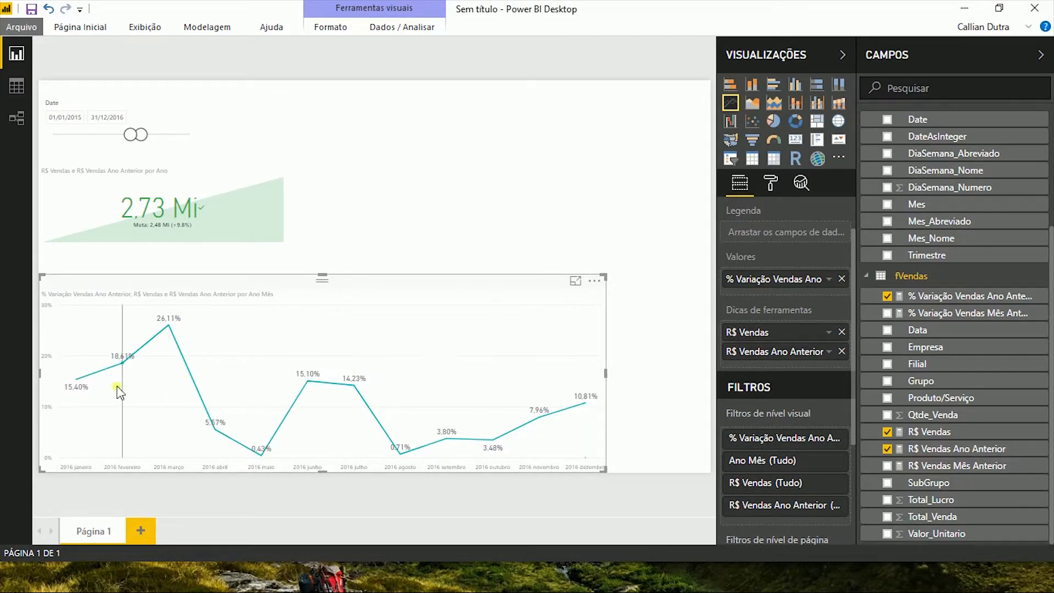
Step: Open Calculator and divide the February 2016 sales, 214173,16, by the previous year's 180575,71
{"action": "mouse_move", "coordinate": [117, 392]}
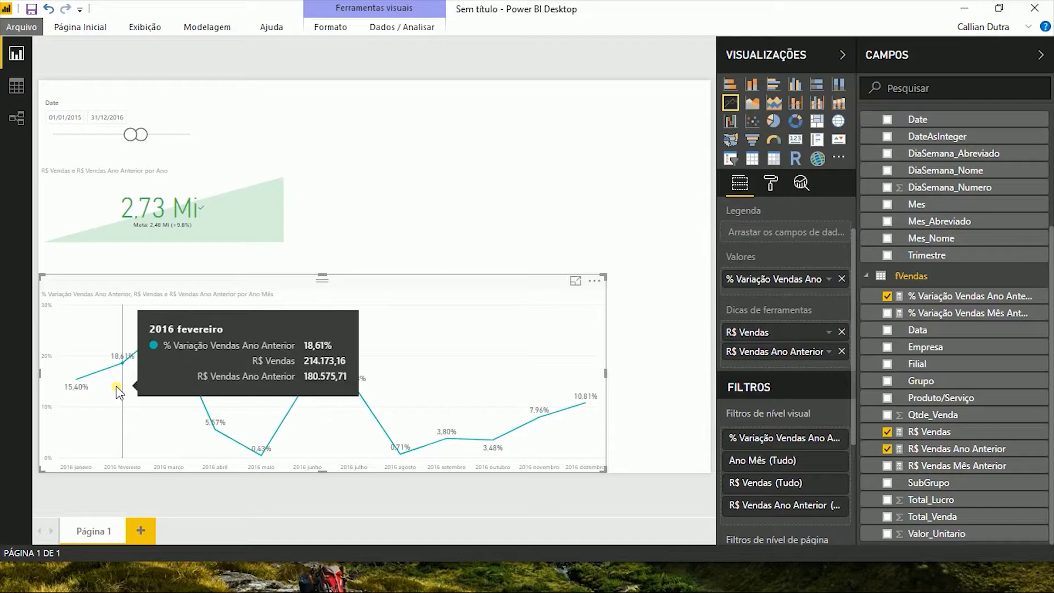
{"action": "key", "text": "super+r"}
{"action": "type", "text": "calc"}
{"action": "key", "text": "Return"}
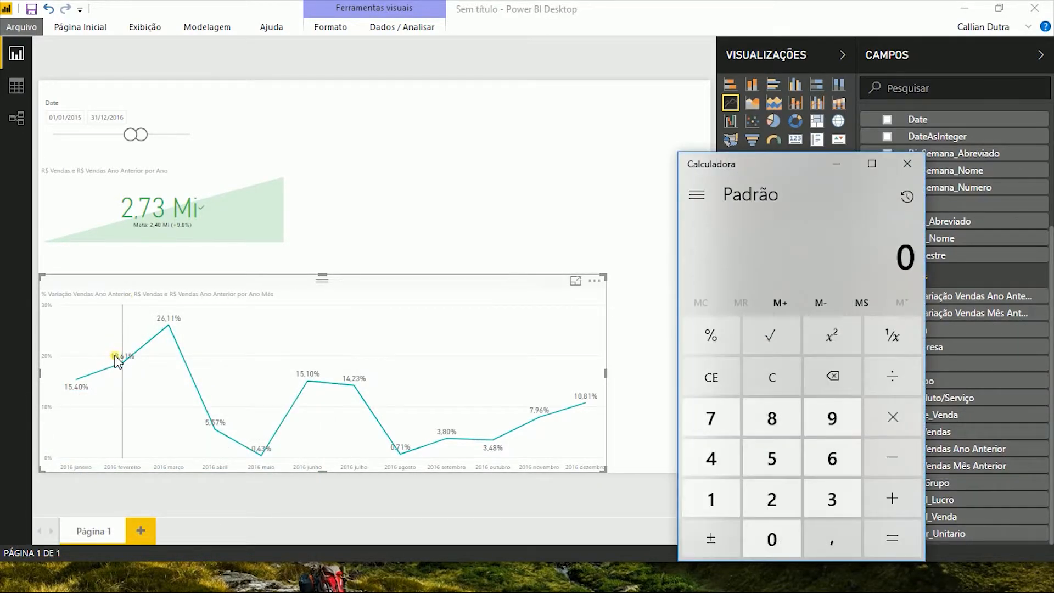
{"action": "mouse_move", "coordinate": [117, 360]}
{"action": "type", "text": "214173,1"}
{"action": "type", "text": "3"}
{"action": "key", "text": "BackSpace"}
{"action": "type", "text": "6"}
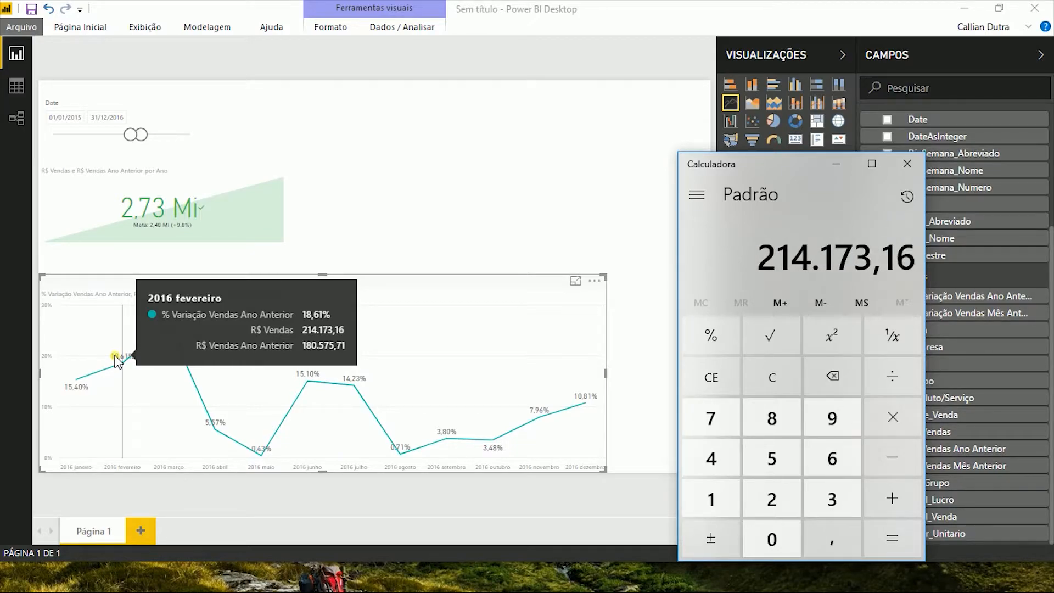
{"action": "type", "text": "180575,71"}
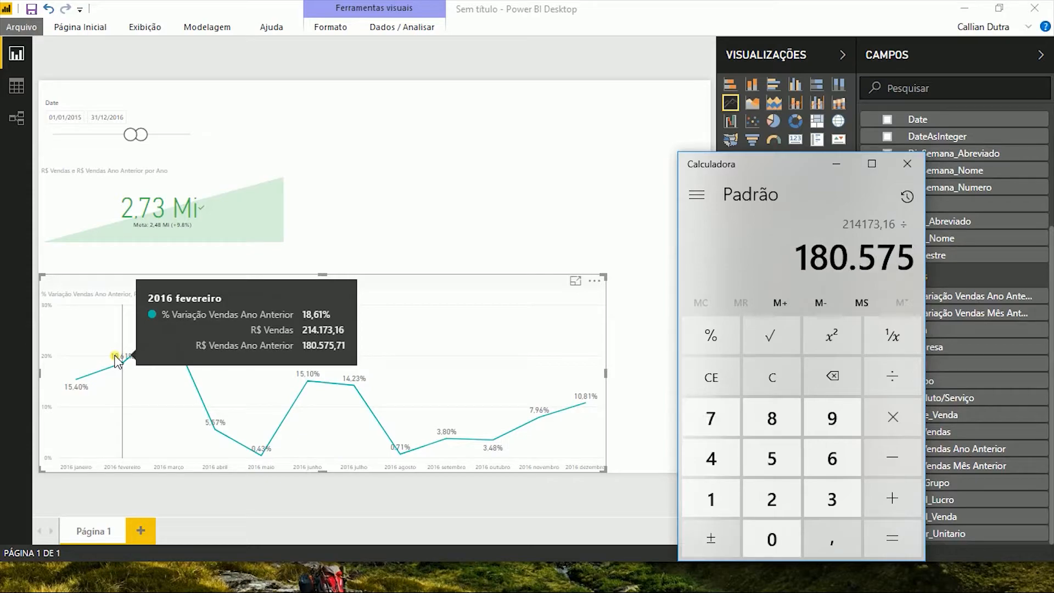
{"action": "key", "text": "Return"}
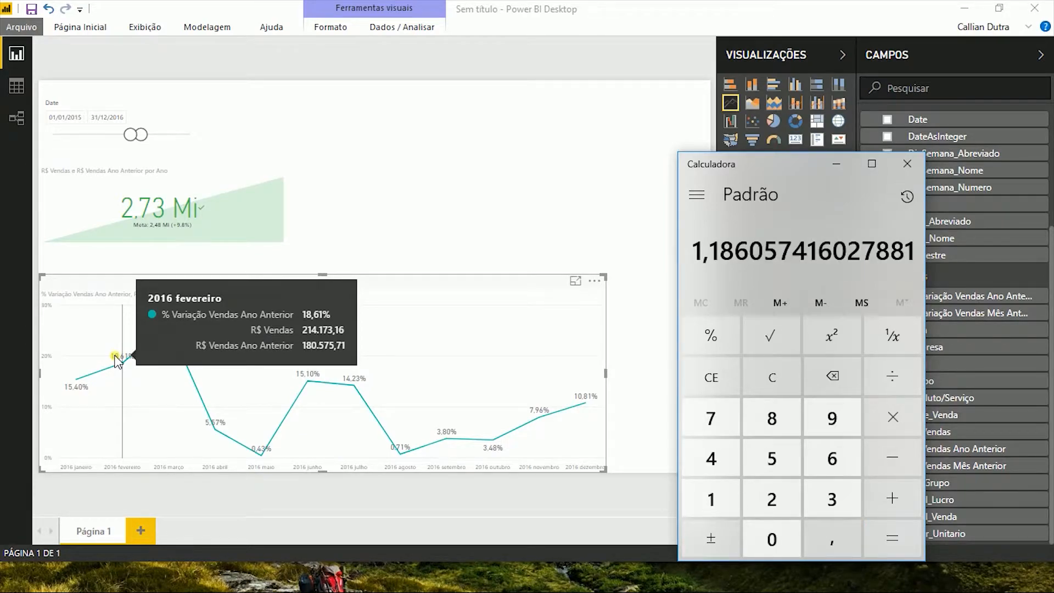
Step: Subtract 1 from the quotient and multiply by 100 to check the percentage variation
{"action": "type", "text": "1"}
{"action": "key", "text": "Return"}
{"action": "type", "text": "100"}
{"action": "key", "text": "Return"}
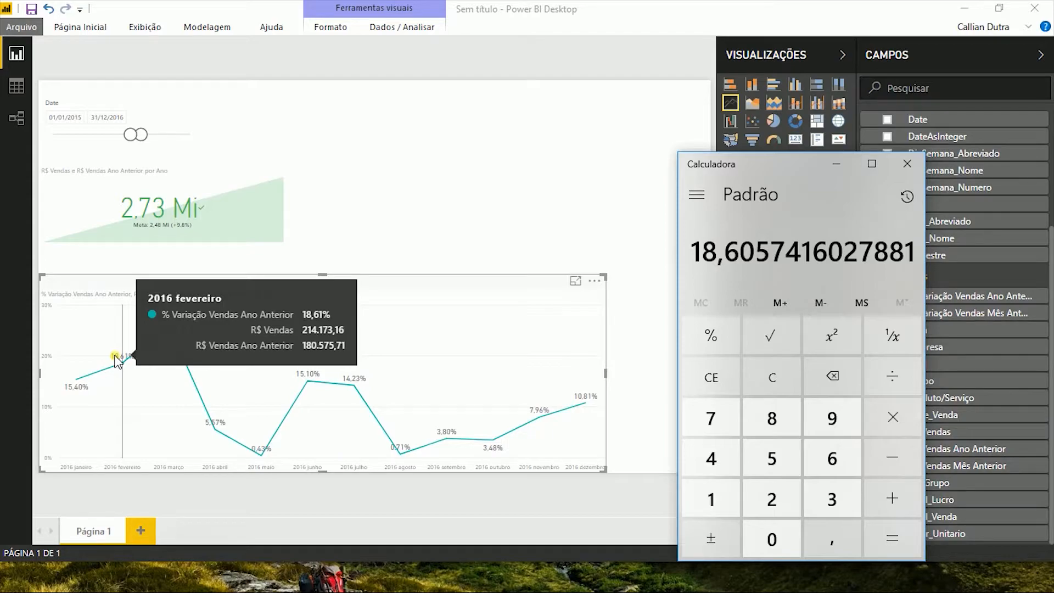
Step: Return to Power BI Desktop and narrow the line chart to about half its width
{"action": "left_click", "coordinate": [473, 265]}
{"action": "left_click", "coordinate": [413, 294]}
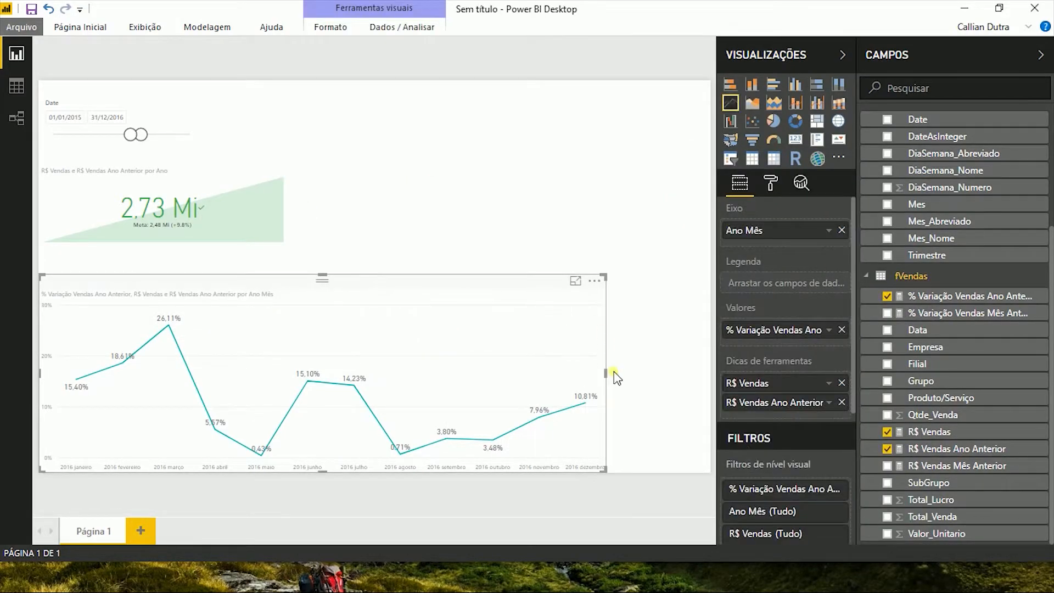
{"action": "left_click_drag", "start_coordinate": [607, 374], "coordinate": [330, 382]}
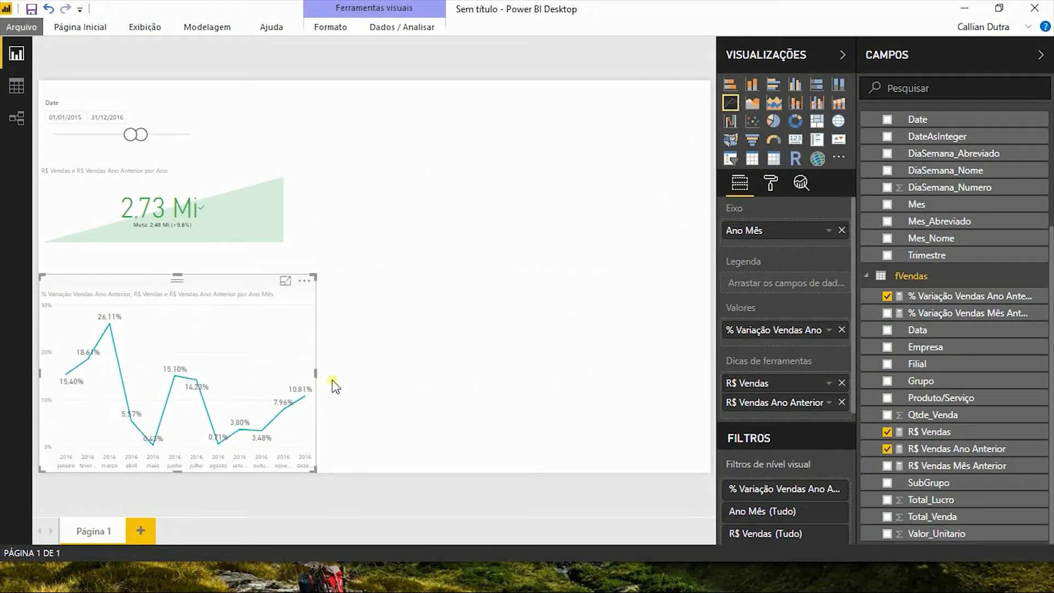
Step: Add a second line chart beside the first, plotting % Variação Vendas Ano Anterior by Ano Mês
{"action": "left_click", "coordinate": [458, 346]}
{"action": "left_click", "coordinate": [732, 102]}
{"action": "left_click_drag", "start_coordinate": [385, 208], "coordinate": [506, 352]}
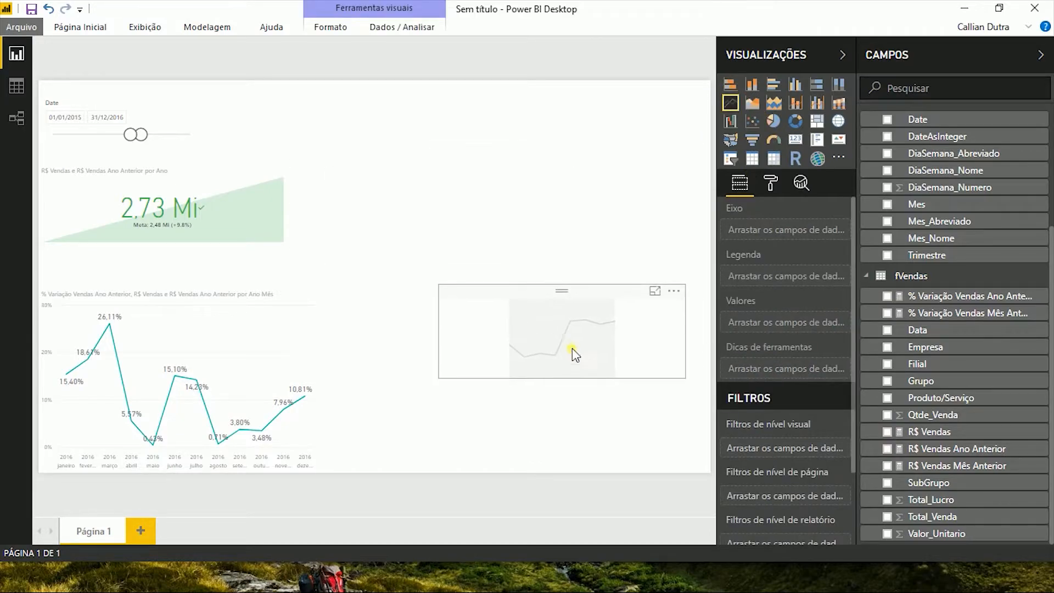
{"action": "left_click_drag", "start_coordinate": [1013, 304], "coordinate": [772, 329]}
{"action": "scroll", "coordinate": [865, 190], "scroll_direction": "up", "scroll_amount": 3}
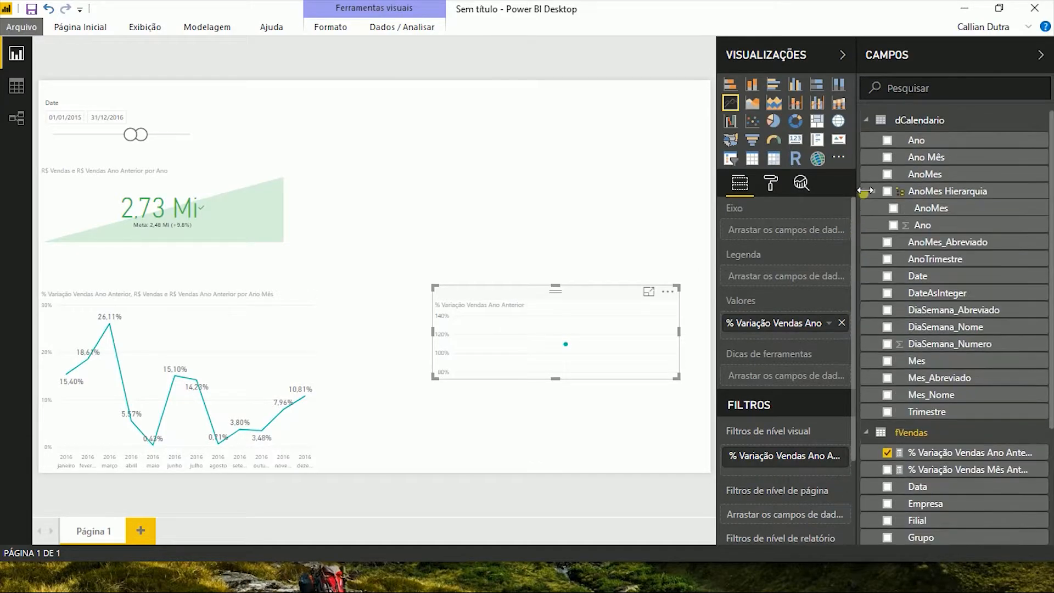
{"action": "left_click_drag", "start_coordinate": [962, 163], "coordinate": [800, 229]}
{"action": "left_click", "coordinate": [669, 292]}
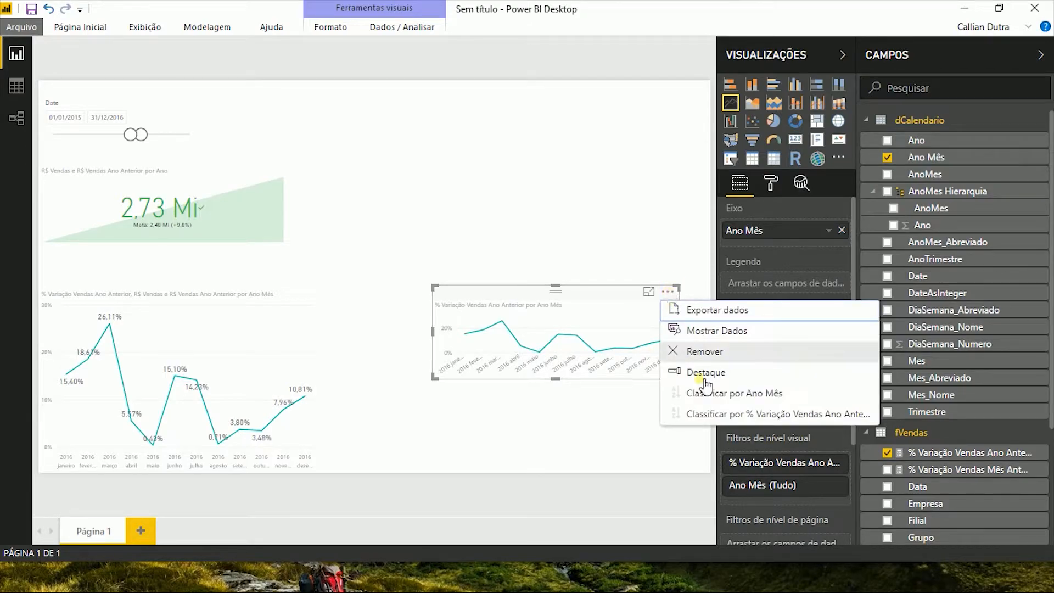
{"action": "left_click", "coordinate": [697, 393]}
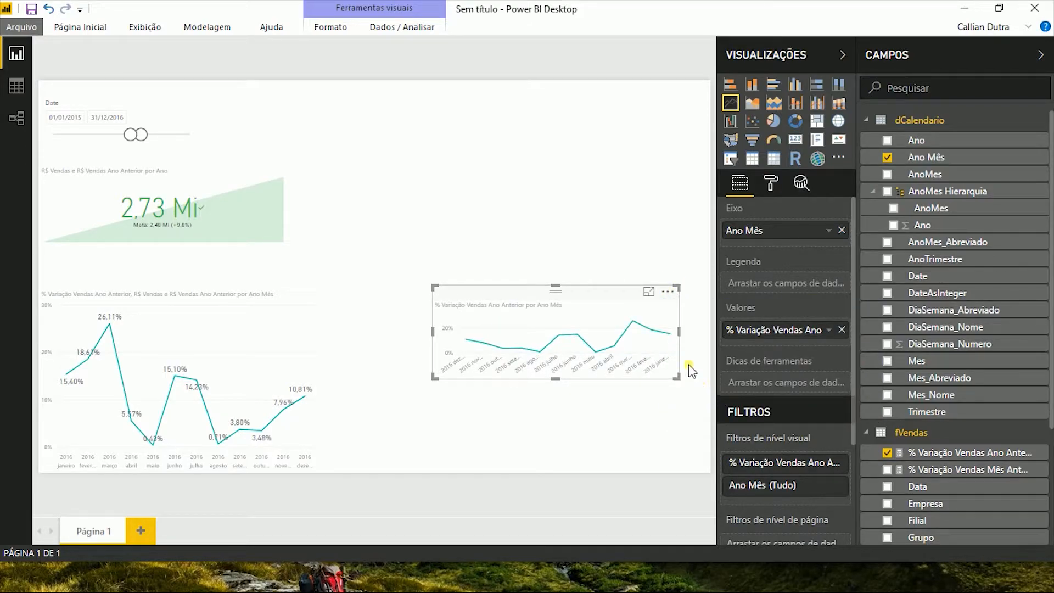
{"action": "left_click", "coordinate": [669, 290]}
{"action": "left_click", "coordinate": [697, 393]}
Step: Enlarge the second line chart to the report page's corner and turn on its data labels
{"action": "left_click_drag", "start_coordinate": [679, 377], "coordinate": [712, 473]}
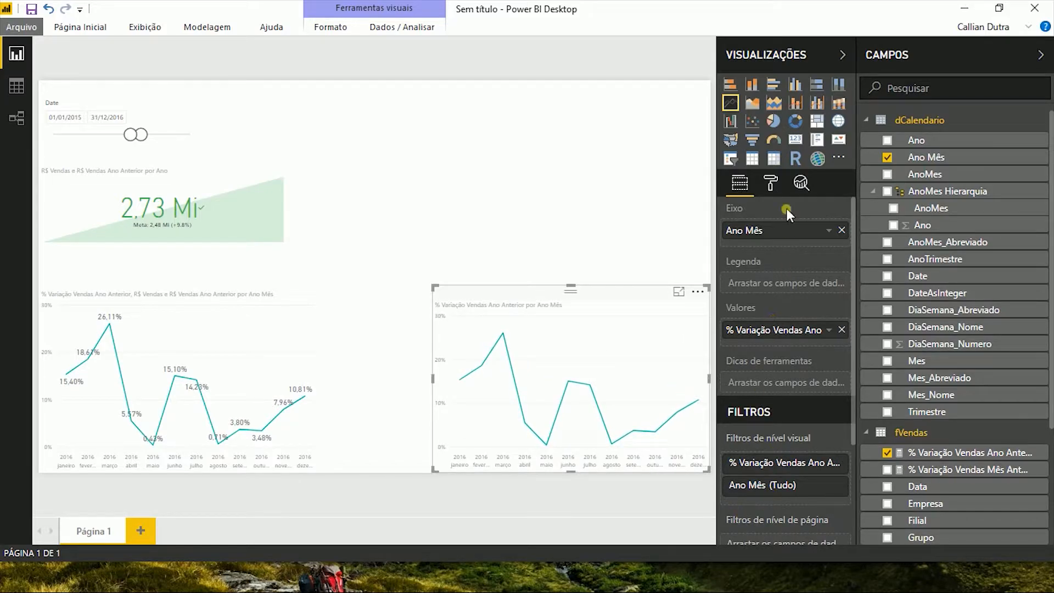
{"action": "left_click", "coordinate": [771, 183]}
{"action": "left_click", "coordinate": [827, 353]}
Step: Add R$ Vendas and R$ Vendas Mês Anterior to the second line chart's tooltips
{"action": "left_click", "coordinate": [738, 186]}
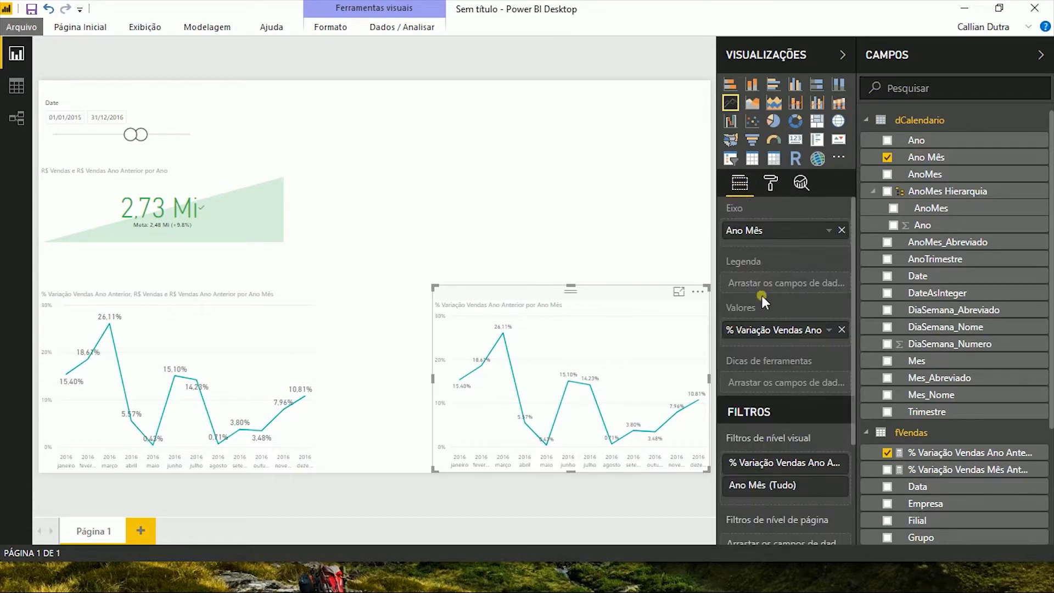
{"action": "scroll", "coordinate": [790, 351], "scroll_direction": "down", "scroll_amount": 2}
{"action": "scroll", "coordinate": [998, 439], "scroll_direction": "down", "scroll_amount": 5}
{"action": "left_click_drag", "start_coordinate": [961, 431], "coordinate": [771, 332]}
{"action": "left_click_drag", "start_coordinate": [900, 466], "coordinate": [774, 350]}
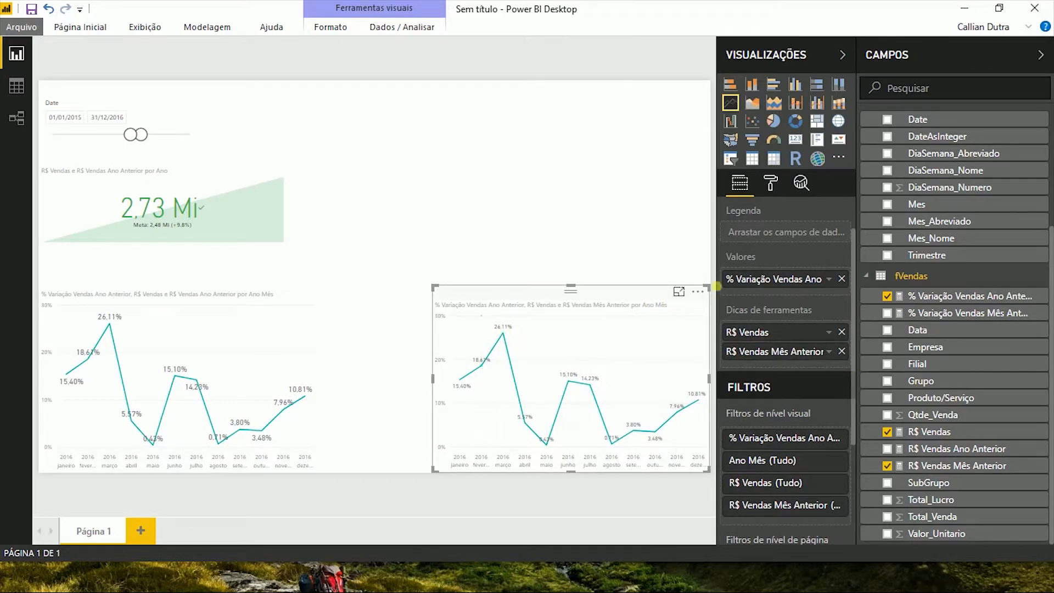
Step: Set the text size of the second line chart's data labels to 13
{"action": "left_click", "coordinate": [771, 183]}
{"action": "left_click", "coordinate": [769, 351]}
{"action": "left_click", "coordinate": [837, 439]}
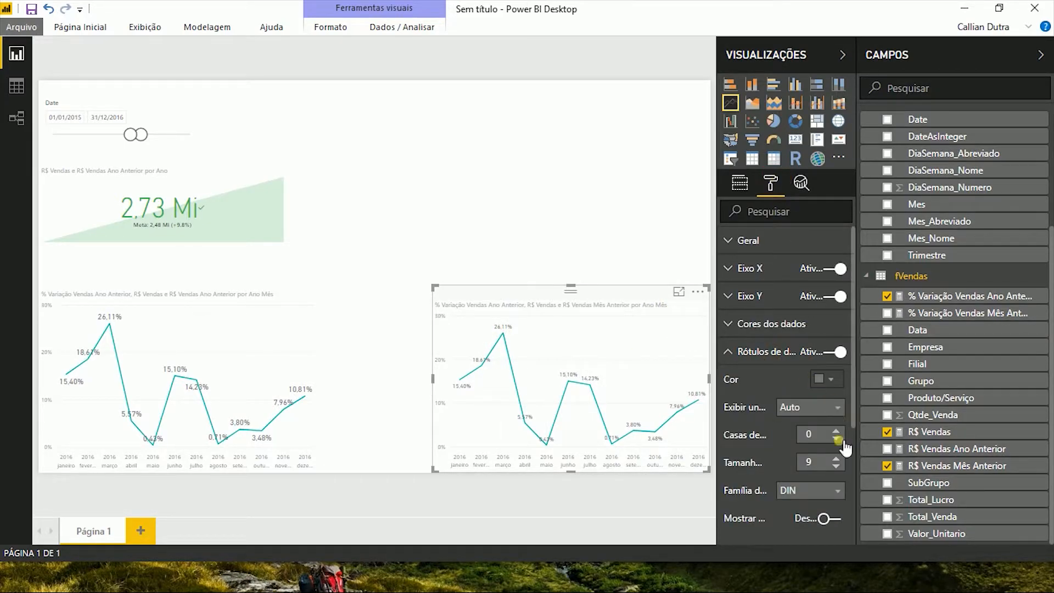
{"action": "left_click", "coordinate": [837, 460]}
{"action": "left_click", "coordinate": [836, 460]}
{"action": "left_click", "coordinate": [836, 460]}
{"action": "left_click", "coordinate": [836, 460]}
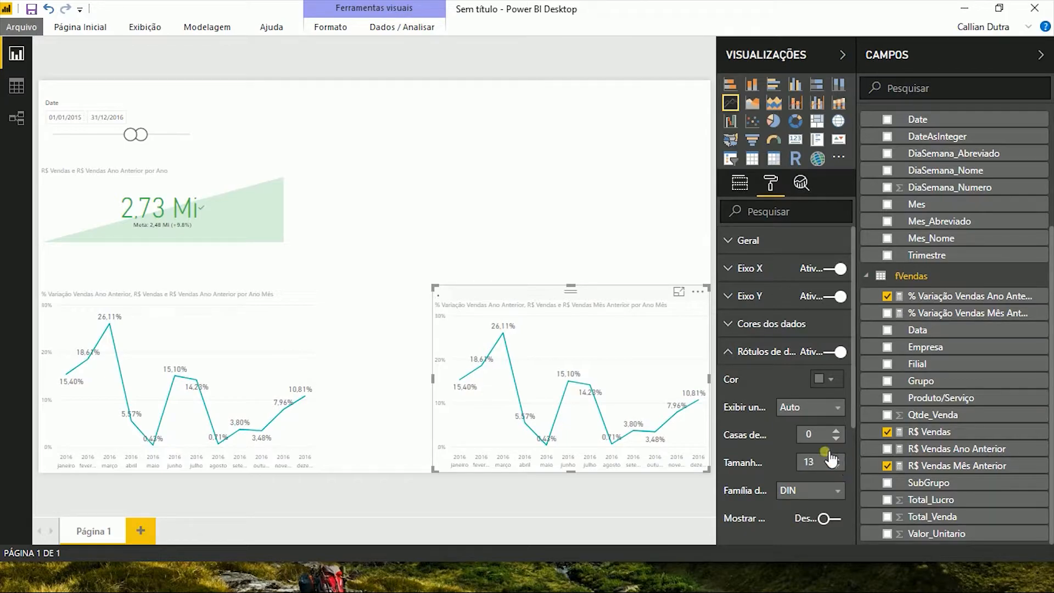
{"action": "mouse_move", "coordinate": [697, 440]}
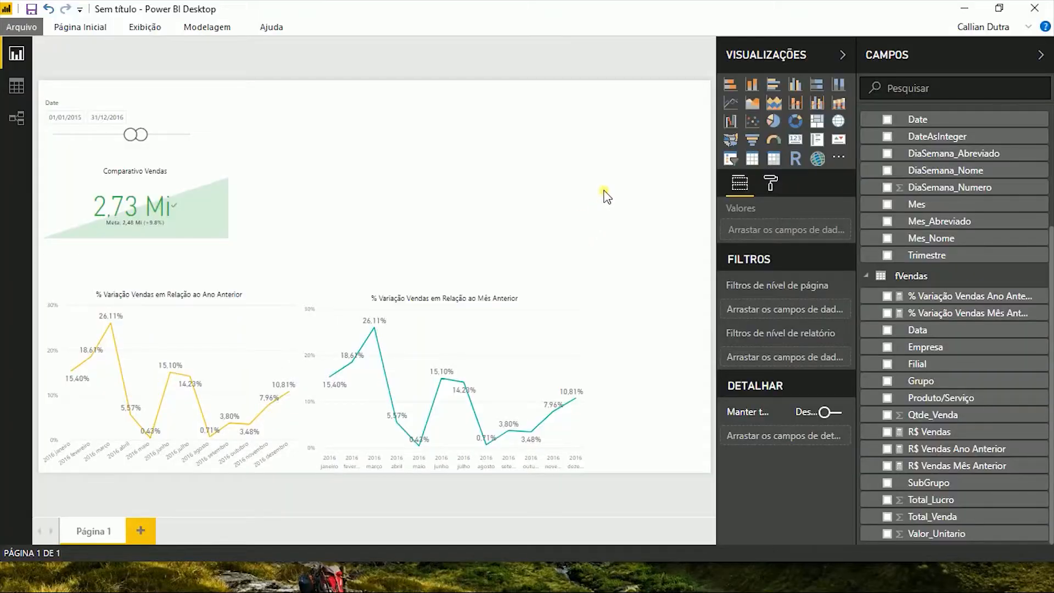
Step: Add a wide stacked column chart above the line charts, plotting R$ Vendas with Ano and Ano Mês on its axis
{"action": "left_click", "coordinate": [753, 92]}
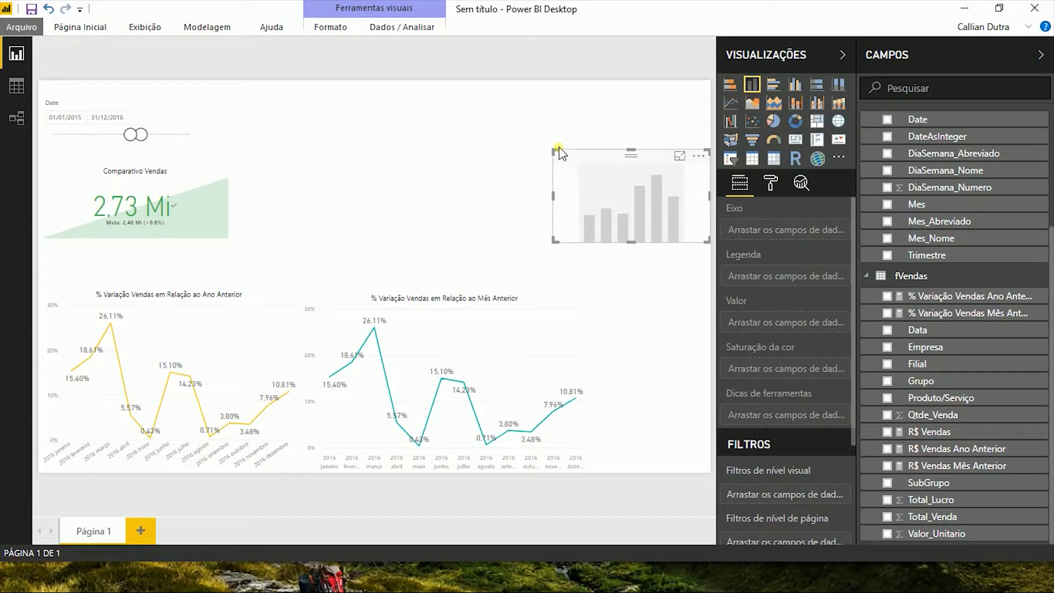
{"action": "left_click_drag", "start_coordinate": [557, 156], "coordinate": [279, 140]}
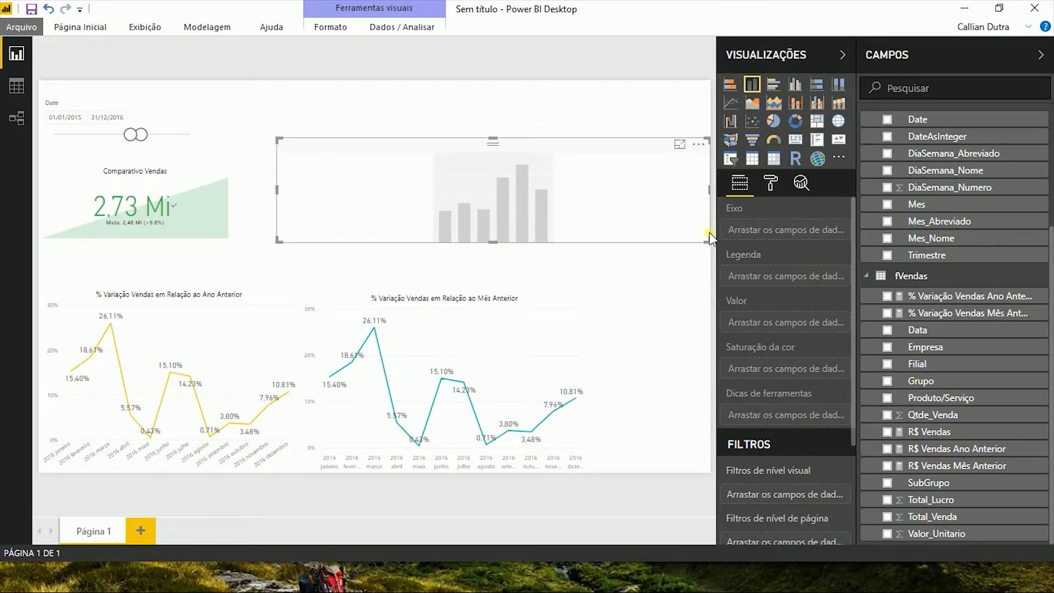
{"action": "scroll", "coordinate": [966, 219], "scroll_direction": "up", "scroll_amount": 3}
{"action": "left_click_drag", "start_coordinate": [960, 165], "coordinate": [784, 229]}
{"action": "left_click_drag", "start_coordinate": [932, 141], "coordinate": [776, 224]}
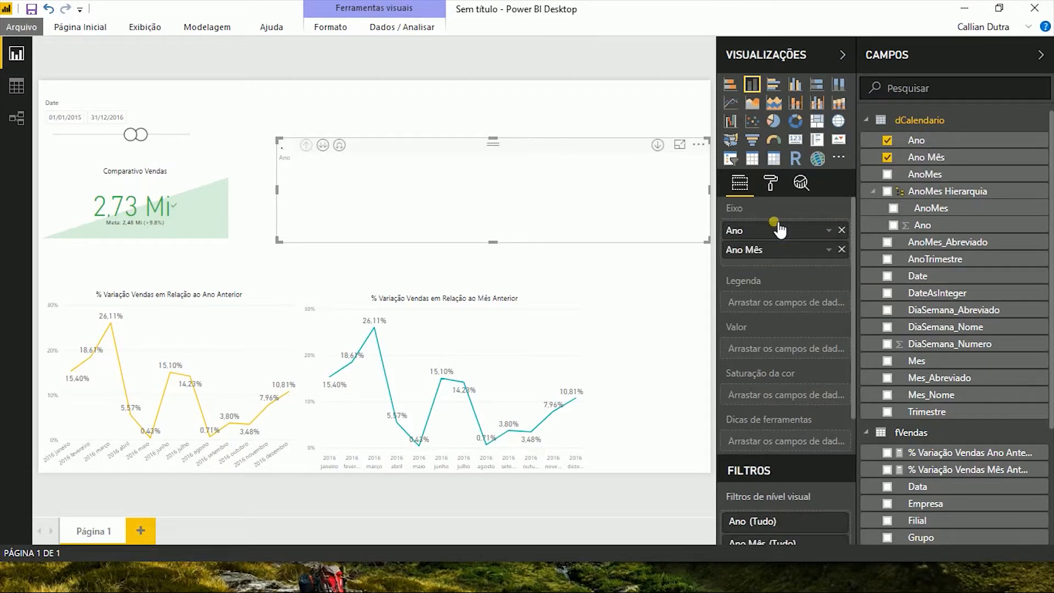
{"action": "scroll", "coordinate": [906, 379], "scroll_direction": "down", "scroll_amount": 3}
{"action": "left_click_drag", "start_coordinate": [957, 440], "coordinate": [767, 359]}
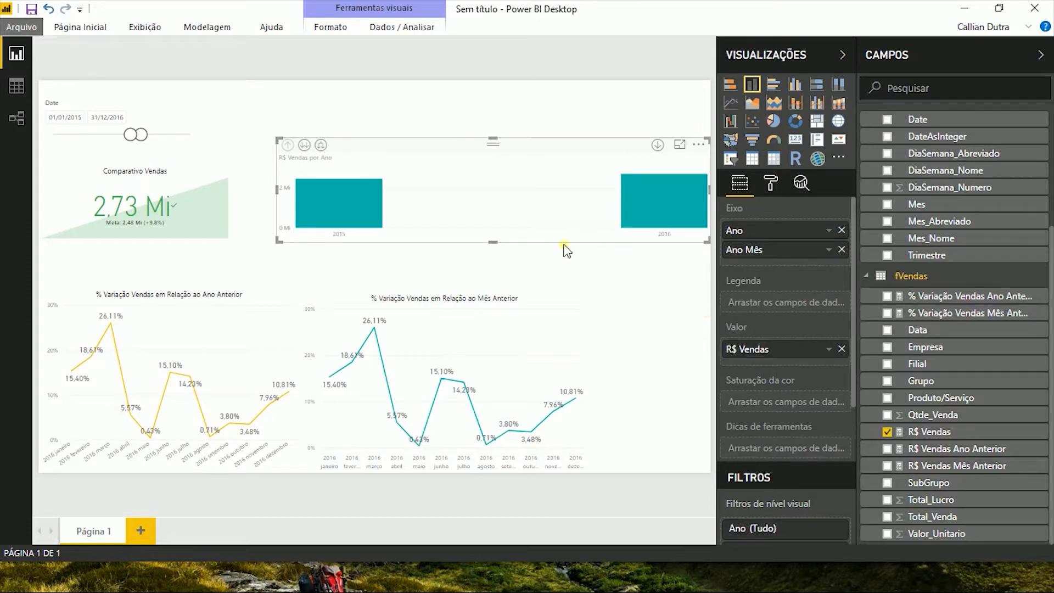
Step: Enlarge the column chart and place it below the KPI, moving the line charts to the opposite side of the page
{"action": "left_click_drag", "start_coordinate": [707, 241], "coordinate": [605, 327]}
{"action": "left_click_drag", "start_coordinate": [179, 326], "coordinate": [590, 228]}
{"action": "left_click_drag", "start_coordinate": [343, 148], "coordinate": [105, 270]}
{"action": "left_click_drag", "start_coordinate": [581, 189], "coordinate": [580, 126]}
{"action": "left_click_drag", "start_coordinate": [579, 310], "coordinate": [579, 267]}
Step: Set the height of both line charts to 270 and stack them one above the other, aligned at their edges
{"action": "left_click", "coordinate": [579, 132]}
{"action": "left_click", "coordinate": [774, 189]}
{"action": "left_click_drag", "start_coordinate": [444, 298], "coordinate": [618, 329]}
{"action": "left_click", "coordinate": [748, 241]}
{"action": "left_click", "coordinate": [810, 379]}
{"action": "type", "text": "270"}
{"action": "left_click", "coordinate": [567, 298]}
{"action": "type", "text": "270"}
{"action": "left_click_drag", "start_coordinate": [579, 132], "coordinate": [580, 173]}
Step: Move the column chart to the Ano Mês level and enlarge it to fill the space down to the page's lower edge
{"action": "left_click", "coordinate": [148, 309]}
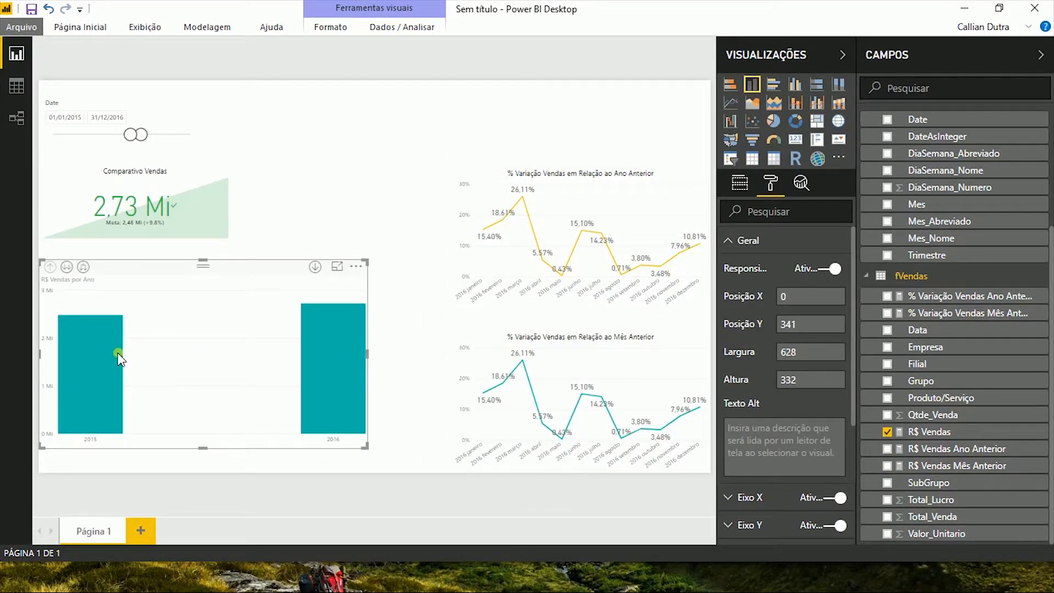
{"action": "left_click", "coordinate": [68, 267]}
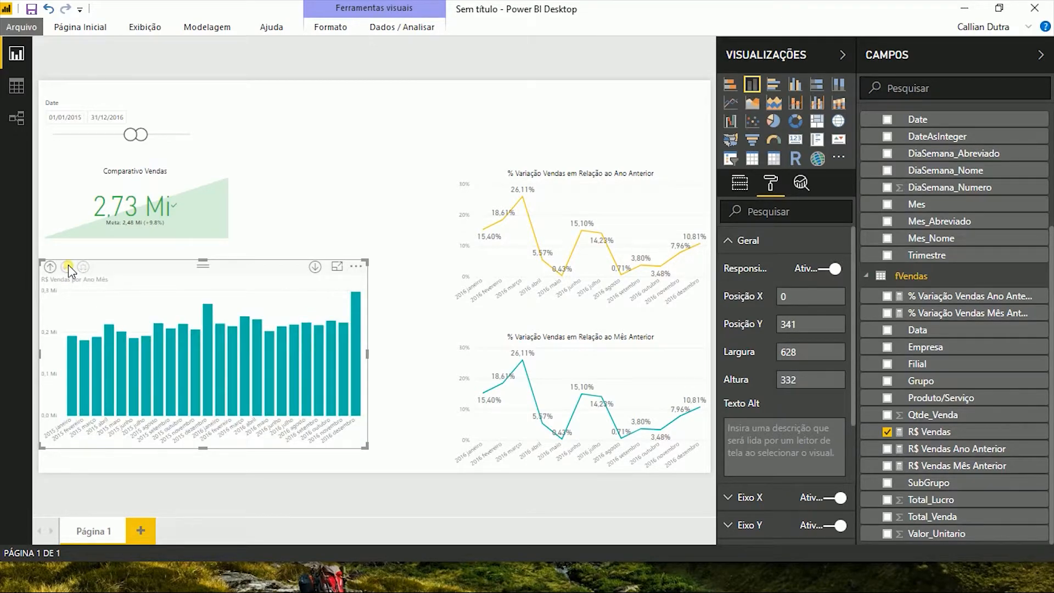
{"action": "left_click_drag", "start_coordinate": [365, 447], "coordinate": [376, 470]}
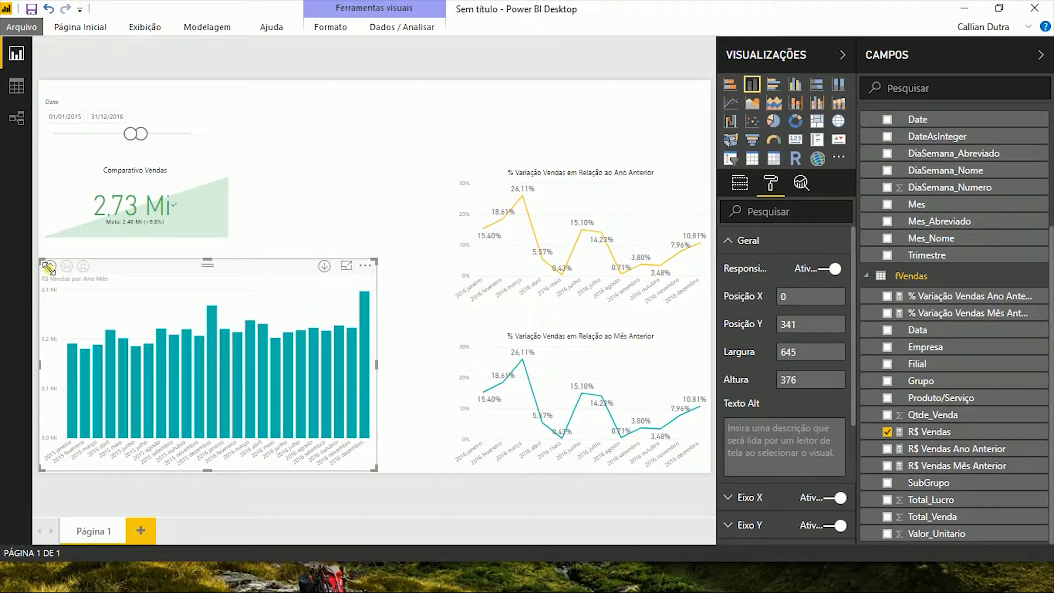
{"action": "left_click", "coordinate": [35, 253]}
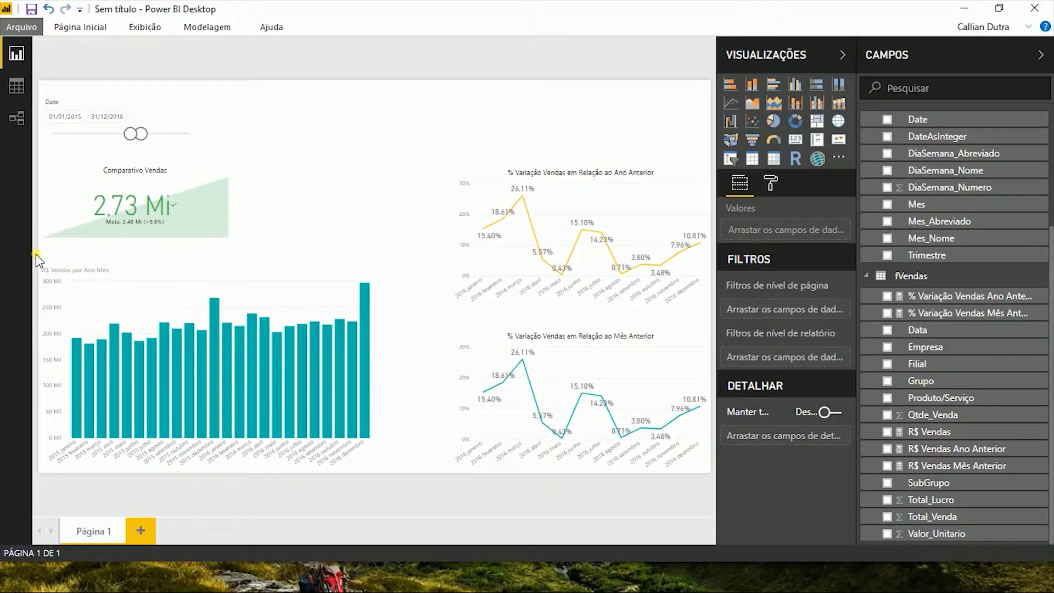
Step: Create the measure R$ Lucro = SUM( fVendas[Total_Lucro] ) in the fVendas table
{"action": "right_click", "coordinate": [915, 275]}
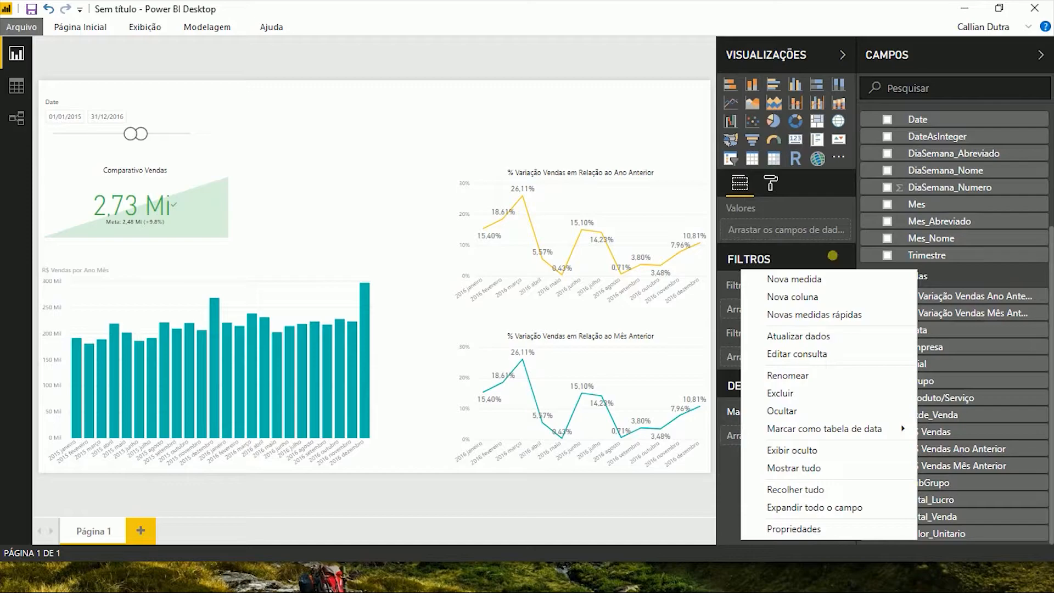
{"action": "left_click", "coordinate": [797, 267]}
{"action": "right_click", "coordinate": [871, 273]}
{"action": "left_click", "coordinate": [881, 281]}
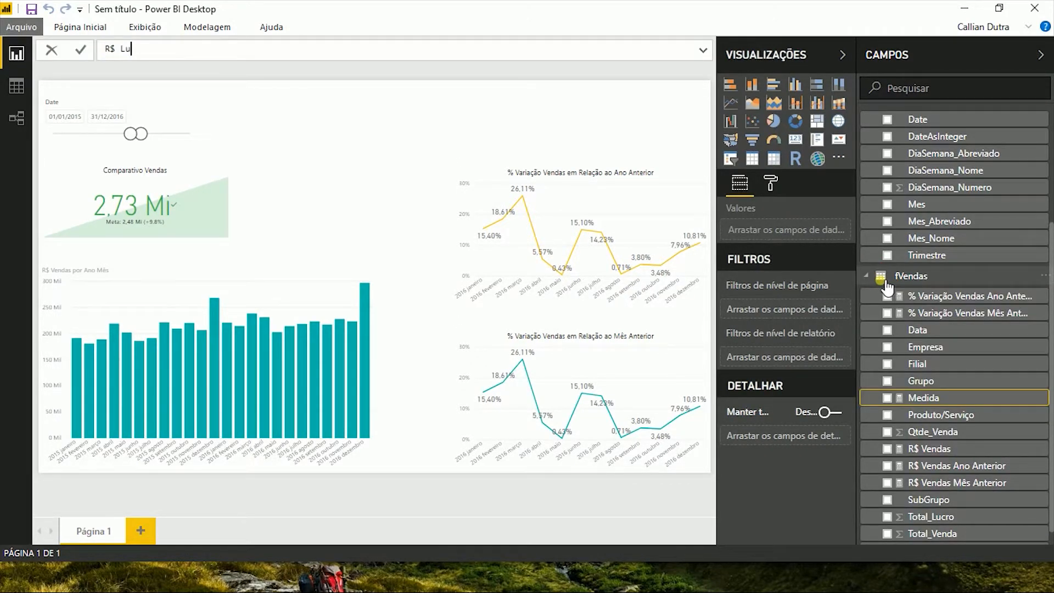
{"action": "type", "text": "SUM"}
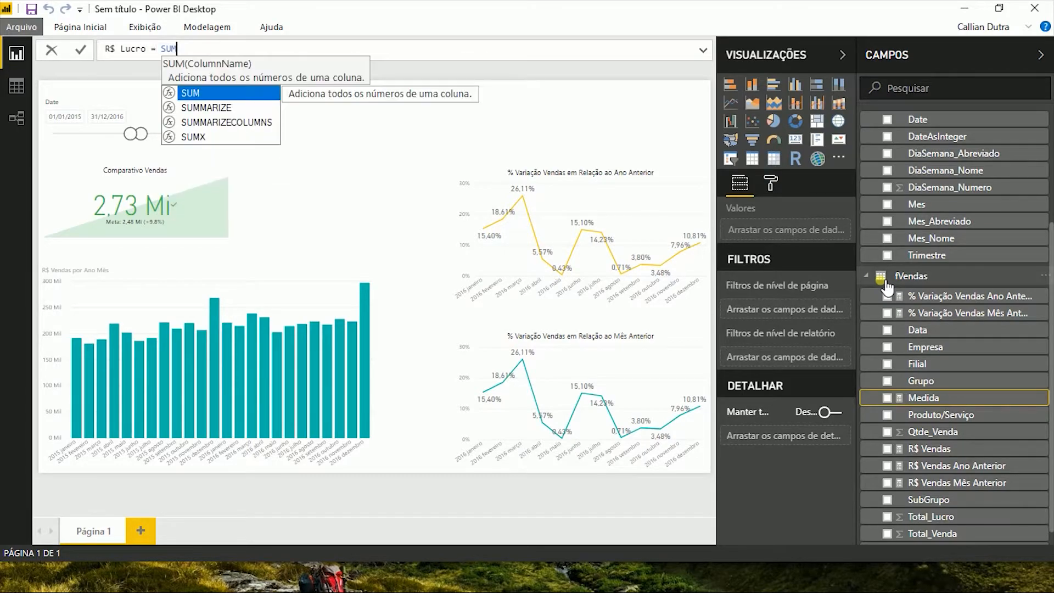
{"action": "type", "text": "( LU"}
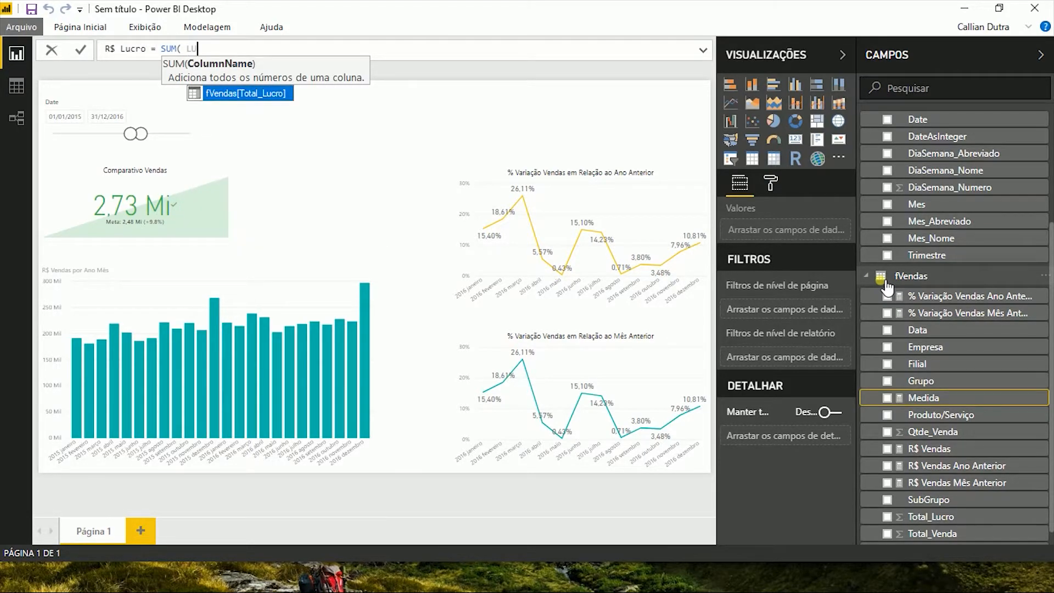
{"action": "key", "text": "Tab"}
{"action": "type", "text": ")"}
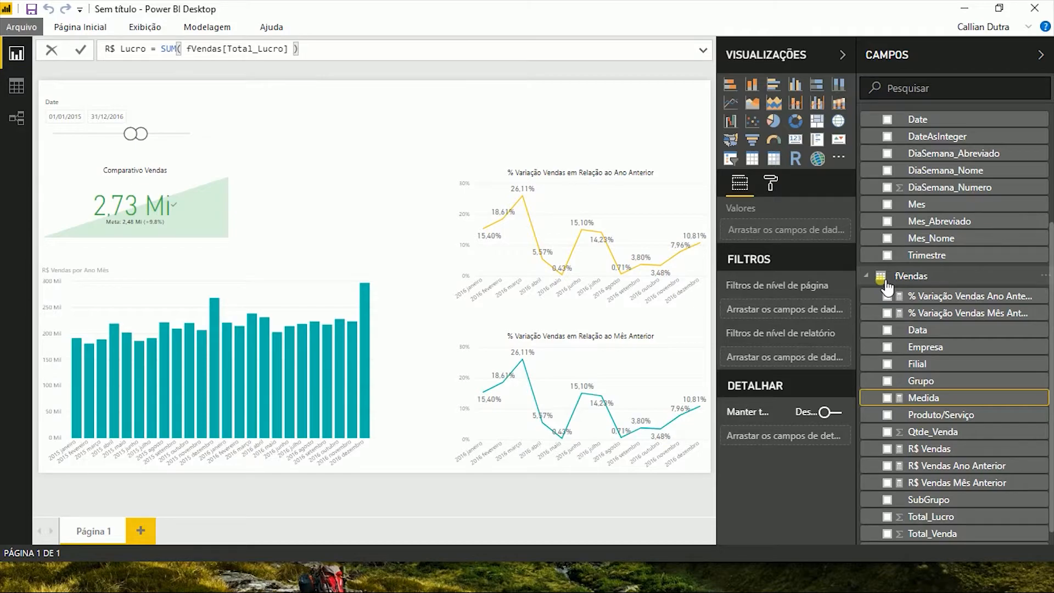
{"action": "key", "text": "Return"}
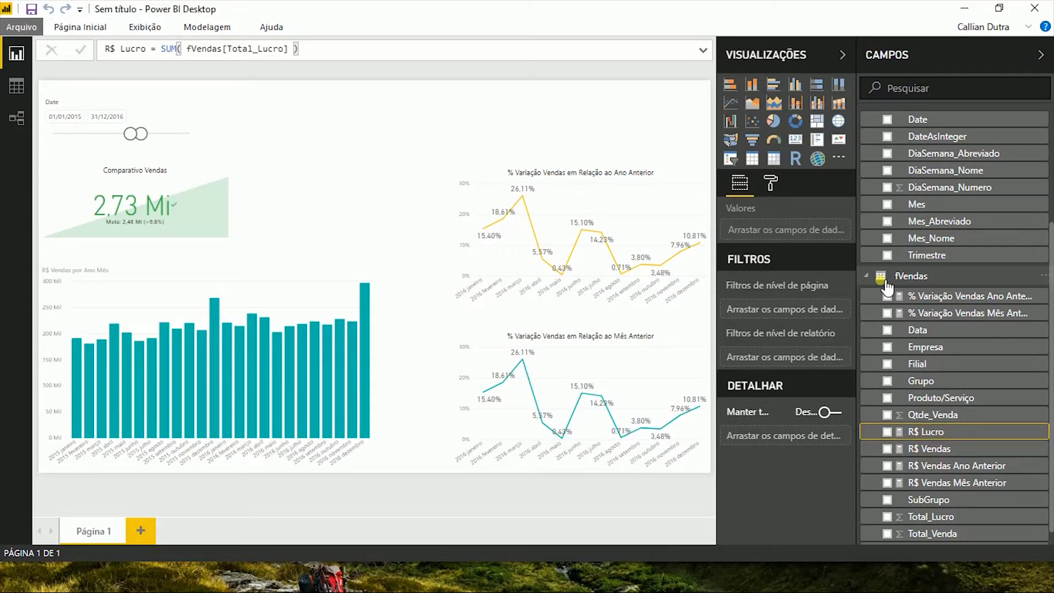
Step: Add R$ Lucro to the column chart's tooltips
{"action": "left_click", "coordinate": [276, 269]}
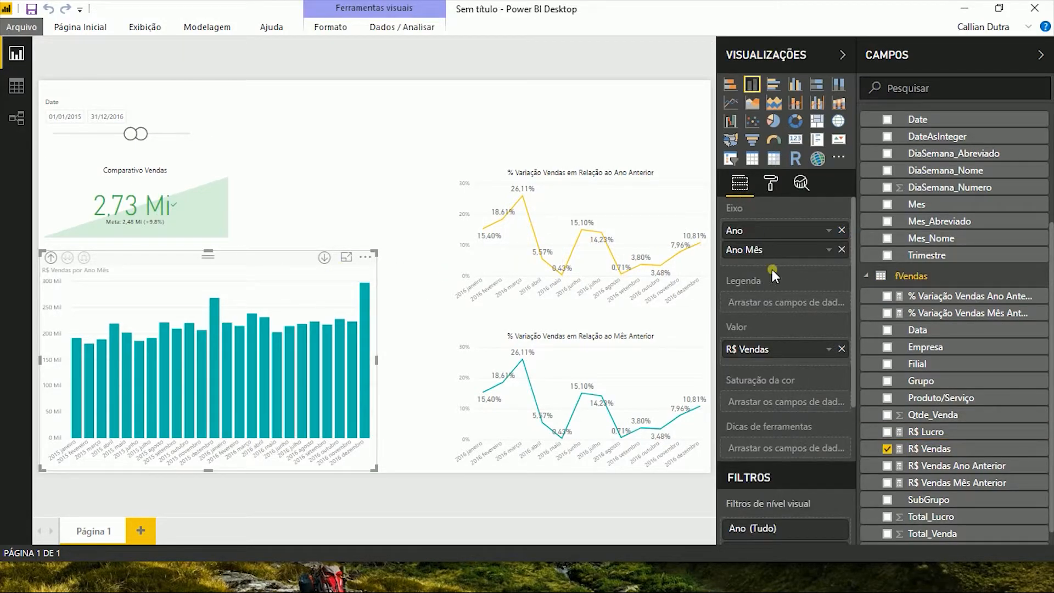
{"action": "scroll", "coordinate": [933, 401], "scroll_direction": "down", "scroll_amount": 1}
{"action": "left_click_drag", "start_coordinate": [943, 417], "coordinate": [783, 449]}
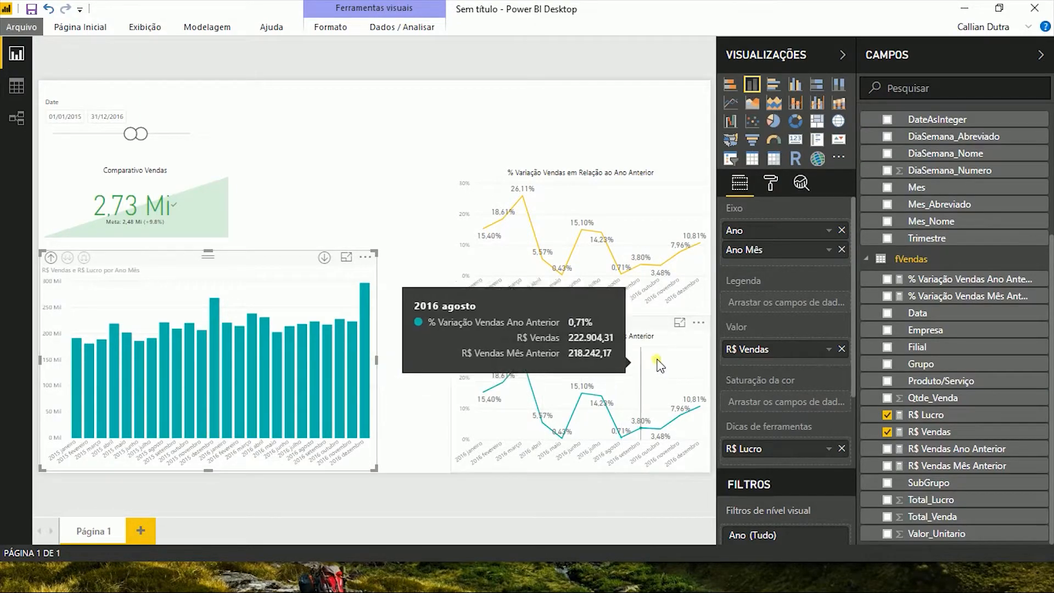
Step: Start a measure % Lucro S/Vendas in fVendas, using DIVIDE with [R$ Lucro] as numerator and fVendas[R$ Vendas] as denominator
{"action": "right_click", "coordinate": [929, 259]}
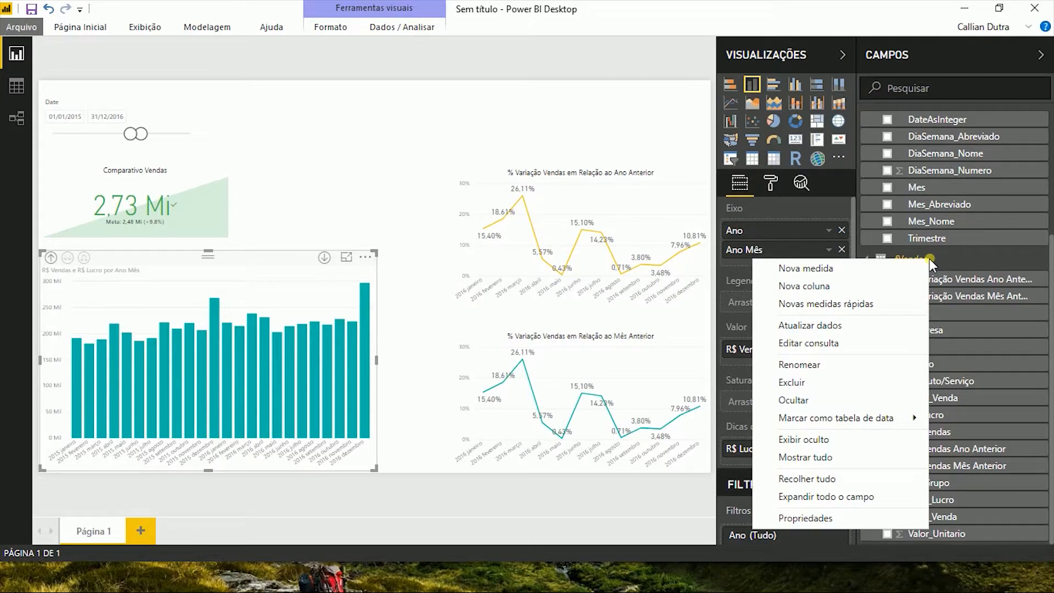
{"action": "left_click", "coordinate": [874, 263]}
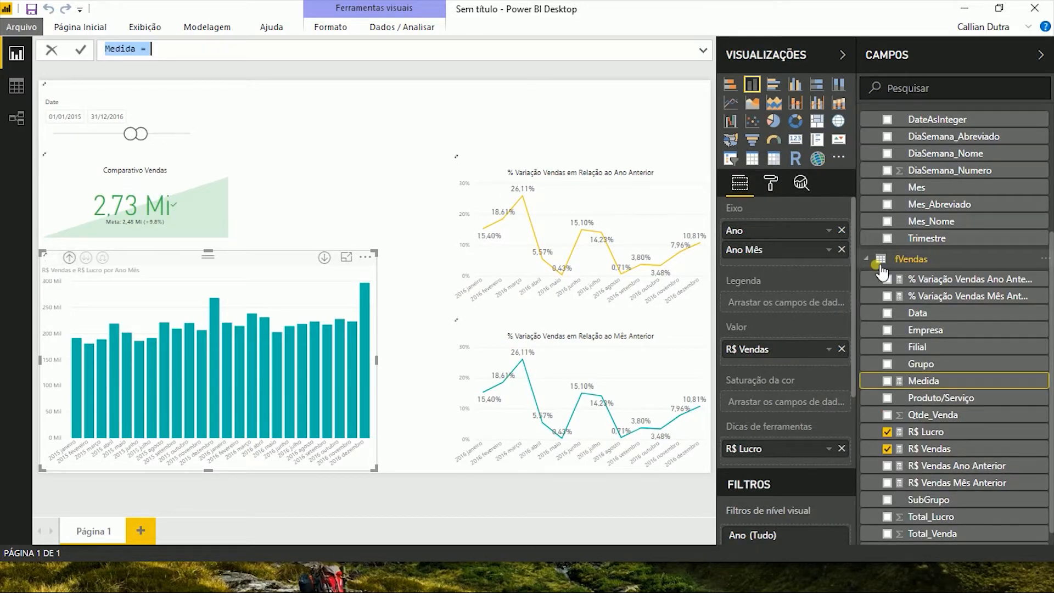
{"action": "type", "text": "% Lucr"}
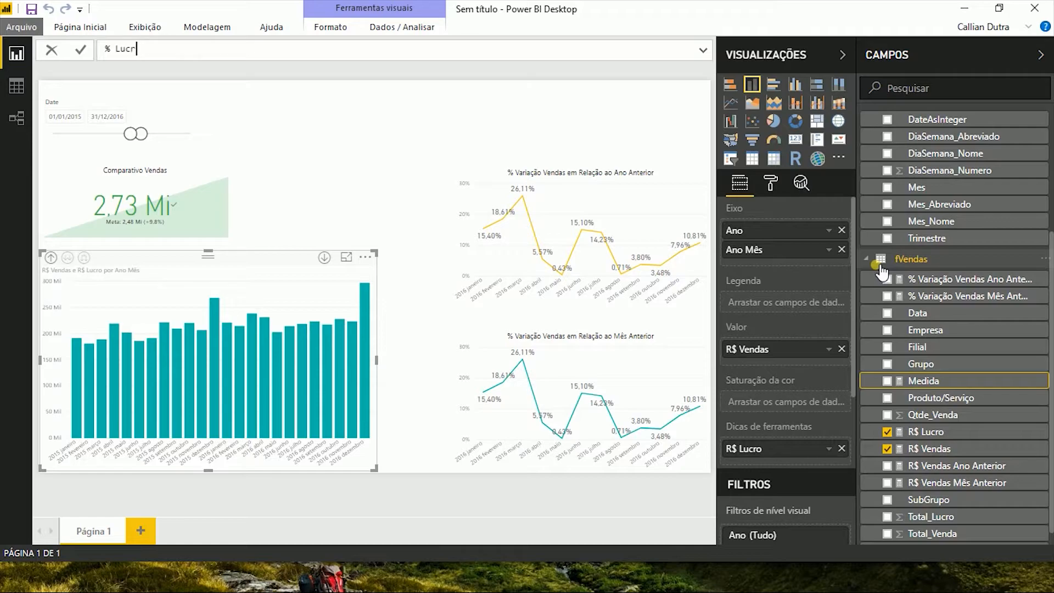
{"action": "type", "text": "o S/Vendas = DIVIDE("}
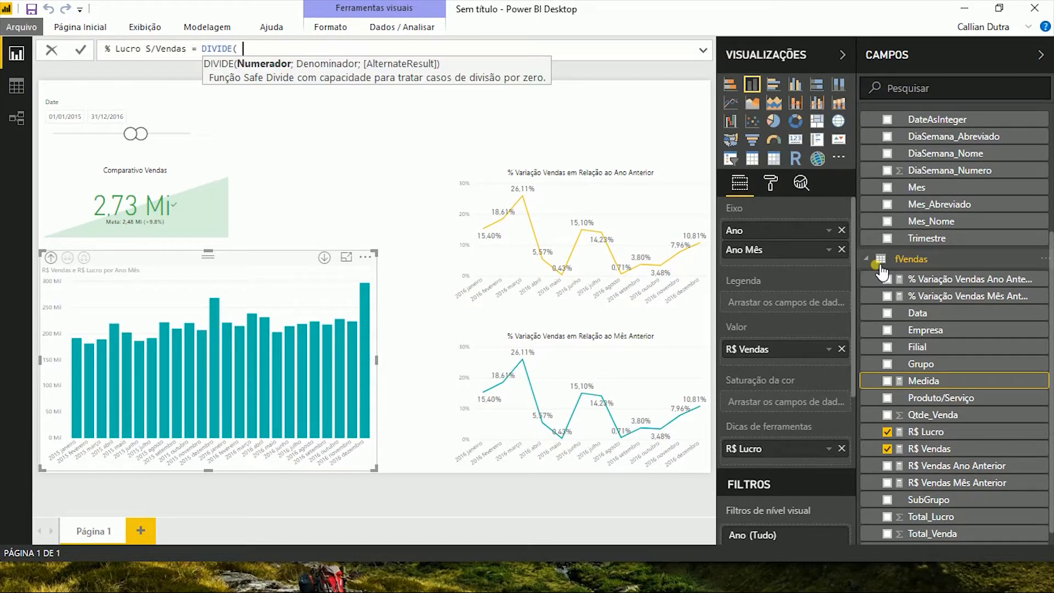
{"action": "type", "text": " LUCRO"}
{"action": "key", "text": "Tab"}
{"action": "type", "text": "; VEND"}
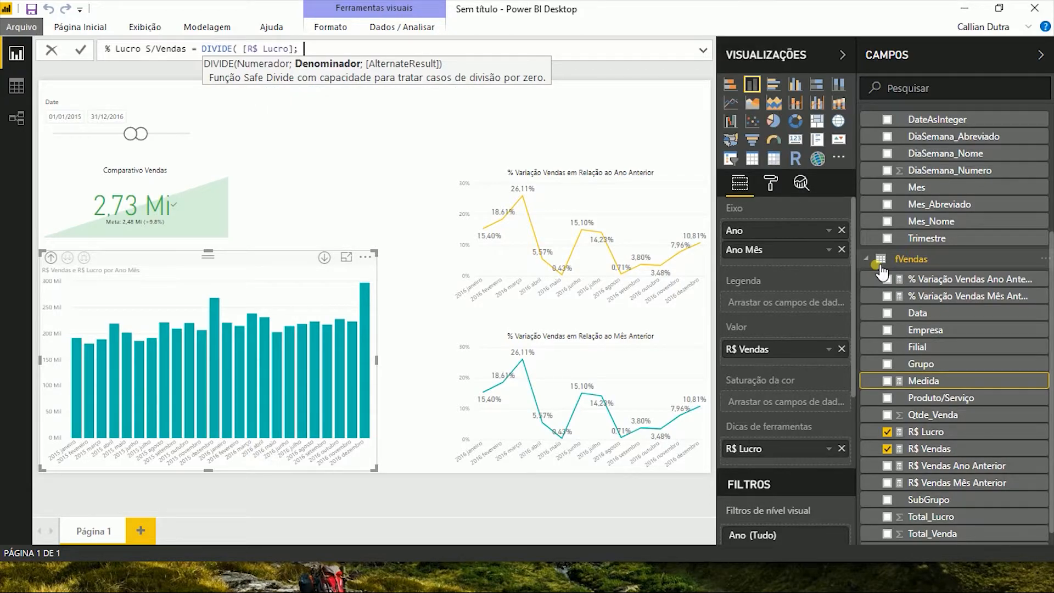
{"action": "key", "text": "Down"}
{"action": "key", "text": "Down"}
{"action": "key", "text": "Down"}
{"action": "key", "text": "Tab"}
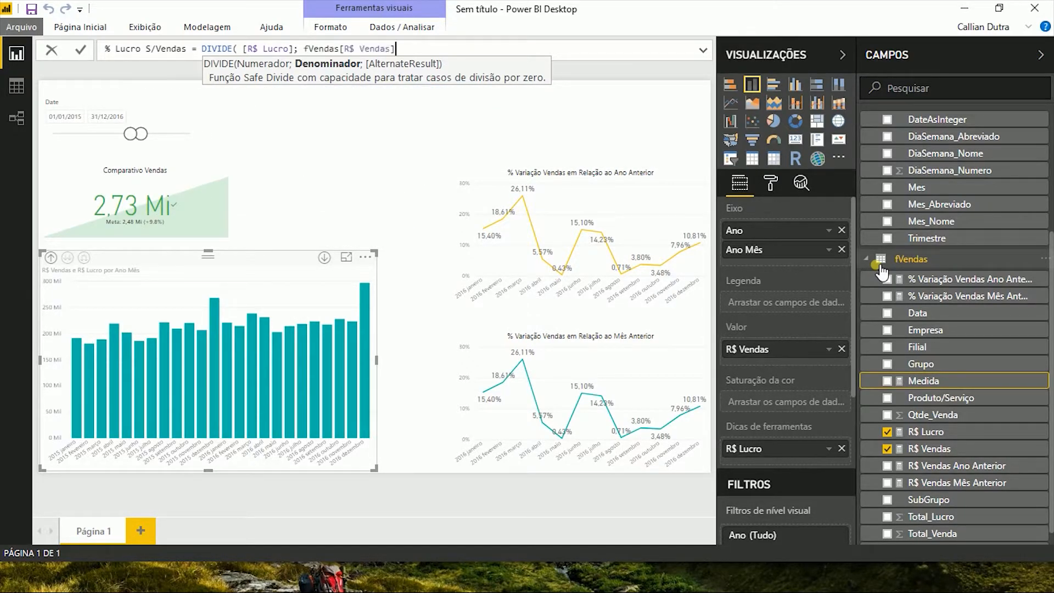
Step: Complete the % Lucro S/Vendas formula with BLANK() as the alternate result and commit the measure
{"action": "type", "text": "; B"}
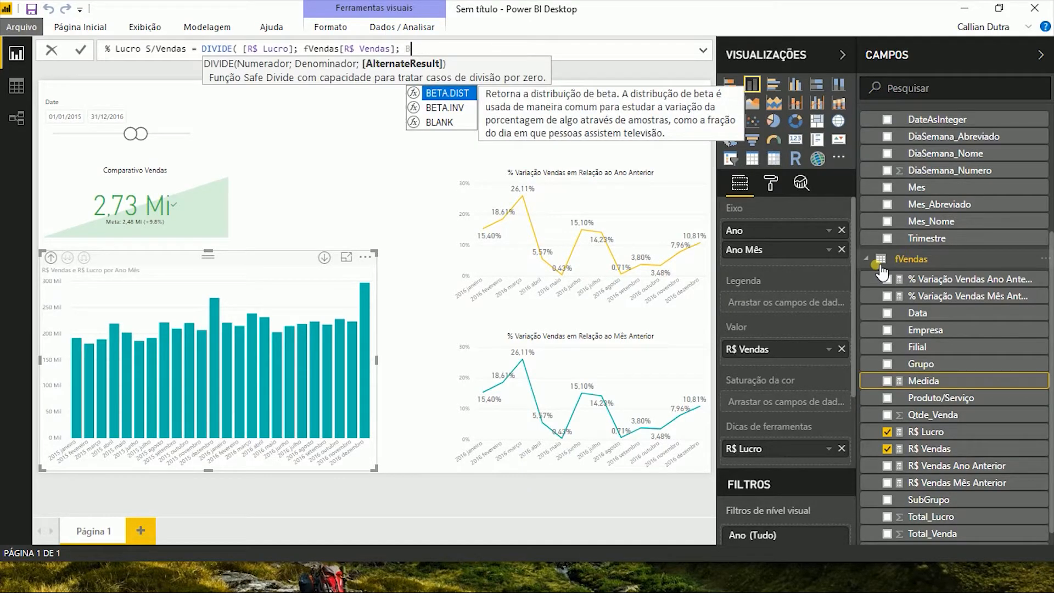
{"action": "key", "text": "Down"}
{"action": "key", "text": "Down"}
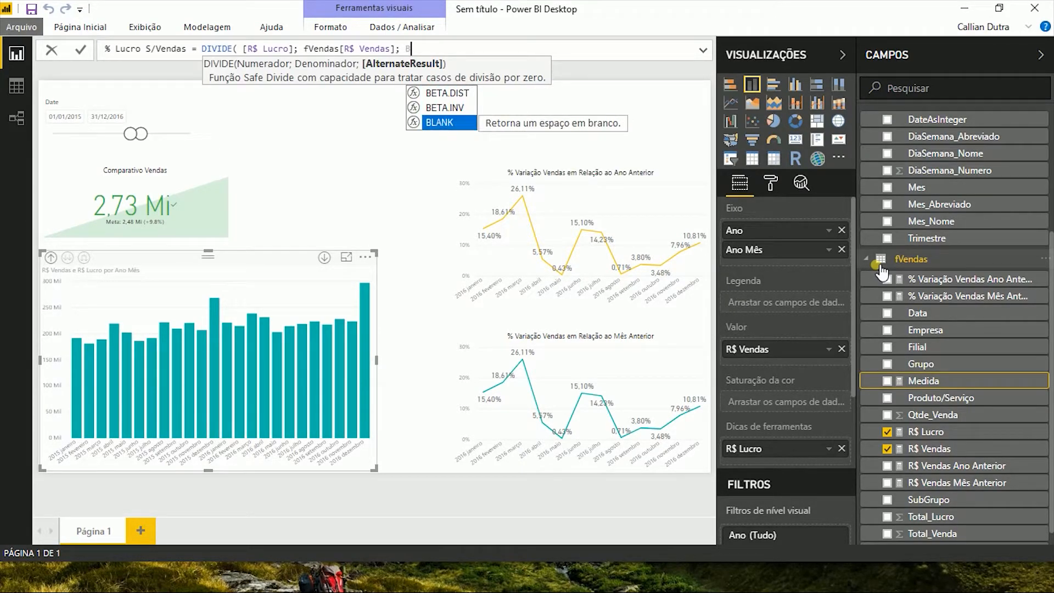
{"action": "key", "text": "Tab"}
{"action": "key", "text": "ctrl+Left"}
{"action": "key", "text": "ctrl+Left"}
{"action": "key", "text": "ctrl+Left"}
{"action": "key", "text": "ctrl+Left"}
{"action": "key", "text": "ctrl+Left"}
{"action": "key", "text": "ctrl+Left"}
{"action": "key", "text": "ctrl+Left"}
{"action": "key", "text": "ctrl+Left"}
{"action": "key", "text": "ctrl+Right"}
{"action": "key", "text": "ctrl+Right"}
{"action": "key", "text": "ctrl+Right"}
{"action": "key", "text": "ctrl+Right"}
{"action": "key", "text": "ctrl+Right"}
{"action": "key", "text": "ctrl+Right"}
{"action": "key", "text": "ctrl+Right"}
{"action": "key", "text": "ctrl+Right"}
{"action": "type", "text": ")"}
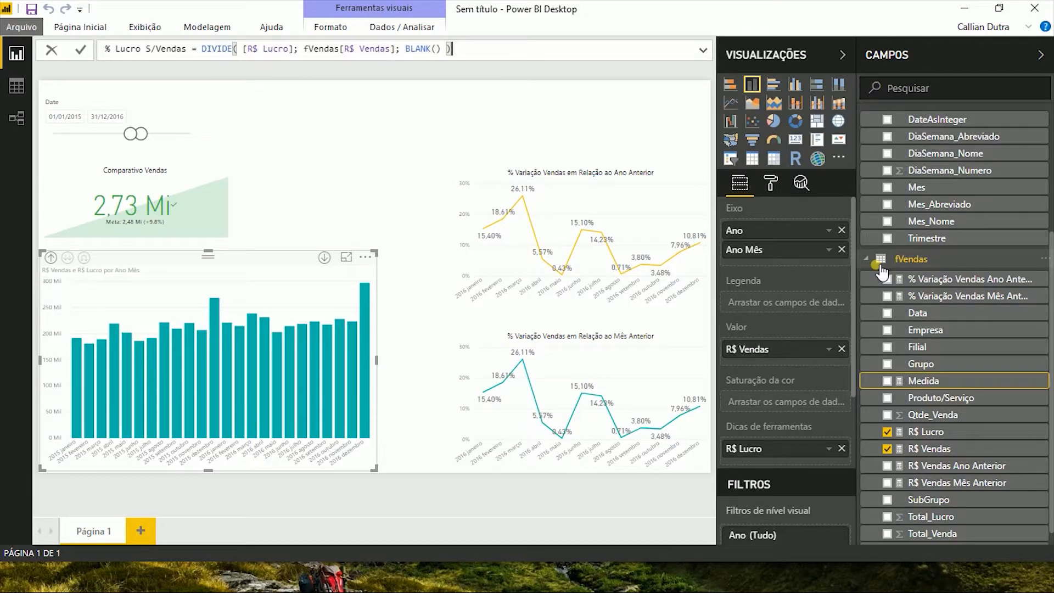
{"action": "key", "text": "ctrl+shift+Left"}
{"action": "key", "text": "ctrl+shift+Left"}
{"action": "key", "text": "ctrl+shift+Left"}
{"action": "key", "text": "ctrl+shift+Left"}
{"action": "key", "text": "ctrl+shift+Right"}
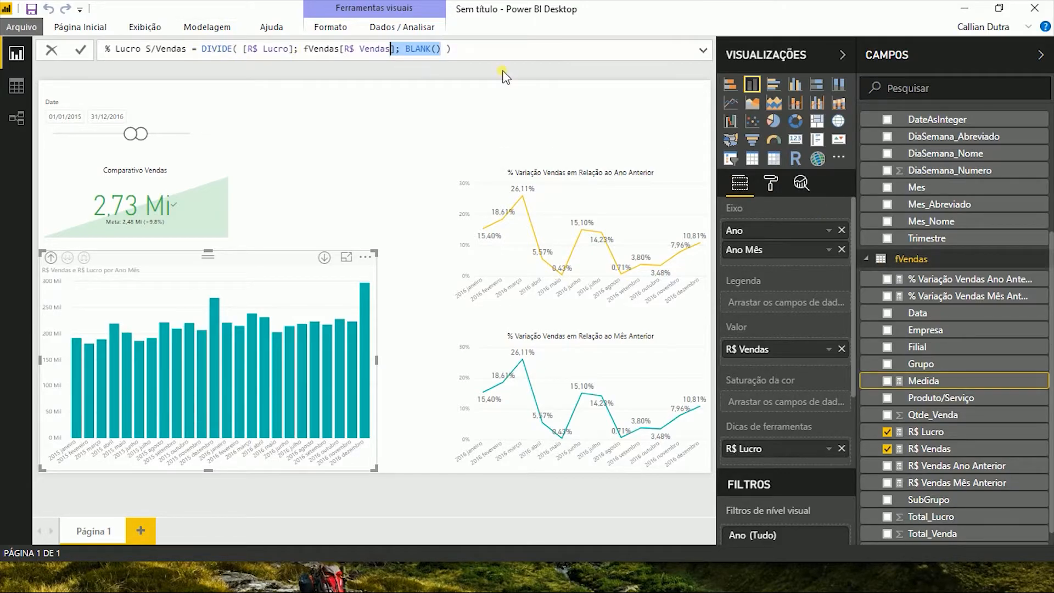
{"action": "left_click", "coordinate": [459, 49]}
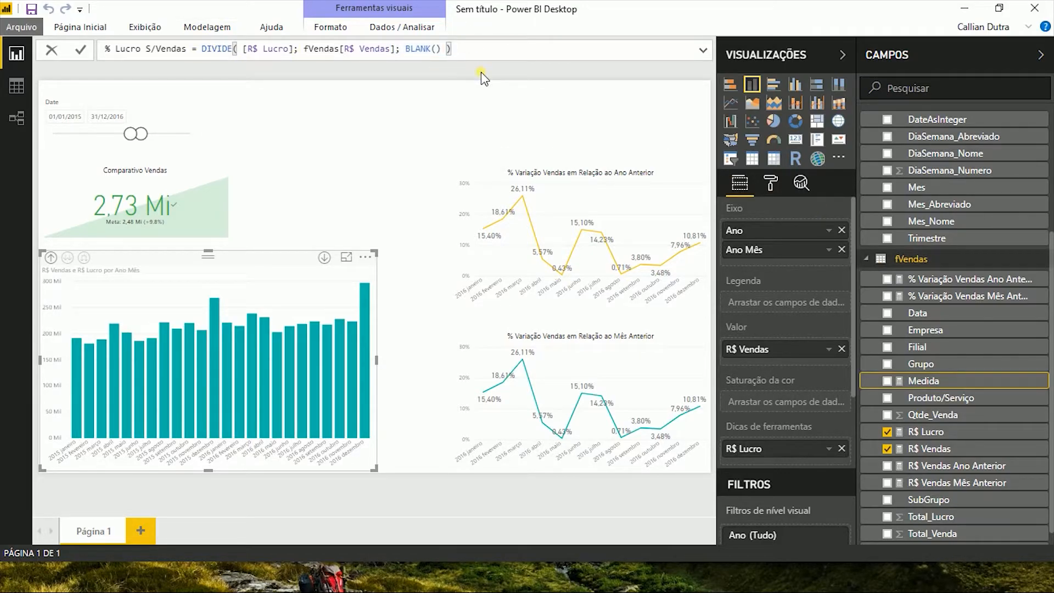
{"action": "key", "text": "Return"}
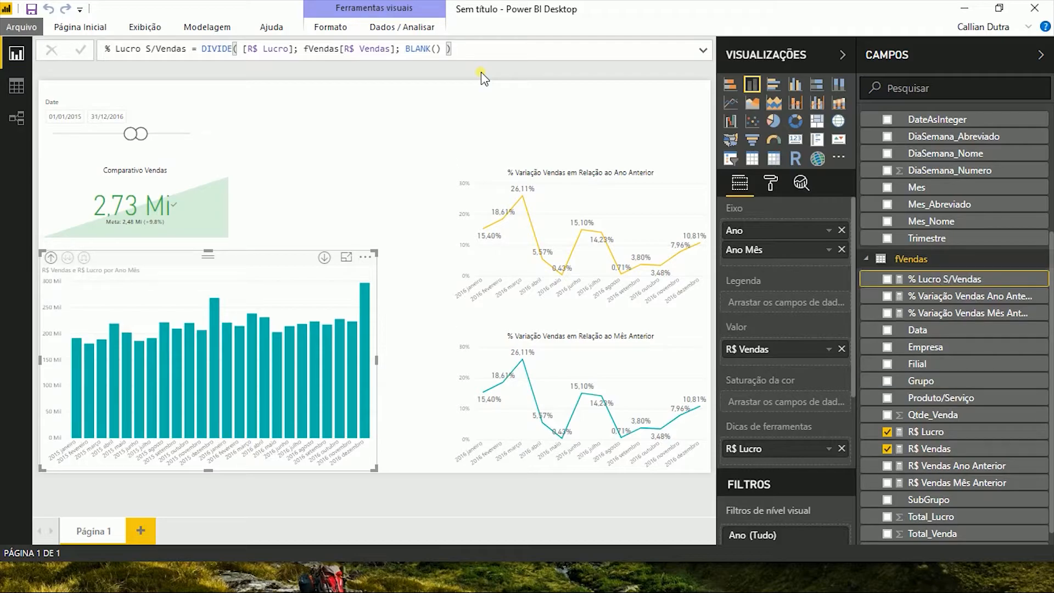
Step: Examine the full formula of % Variação Vendas Ano Anterior and compare it with that of % Lucro S/Vendas
{"action": "left_click", "coordinate": [944, 296]}
{"action": "left_click", "coordinate": [703, 52]}
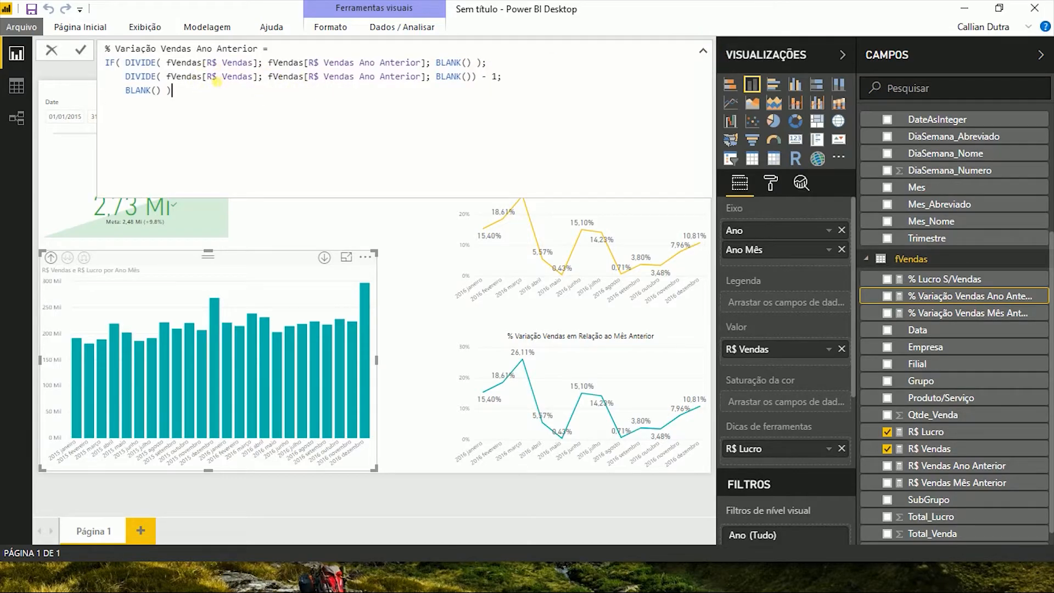
{"action": "left_click", "coordinate": [985, 286]}
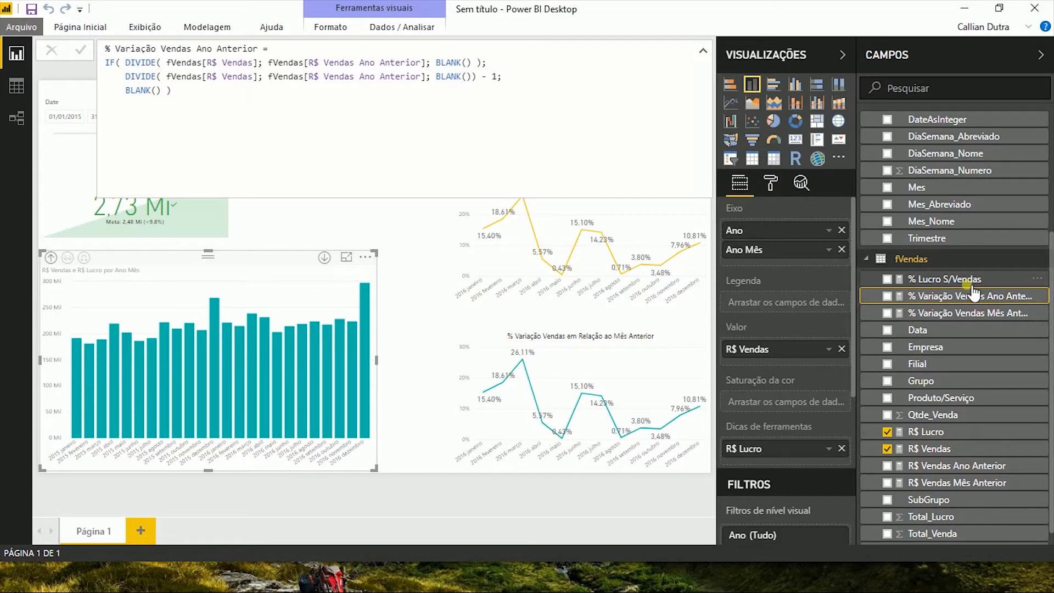
{"action": "left_click", "coordinate": [971, 280]}
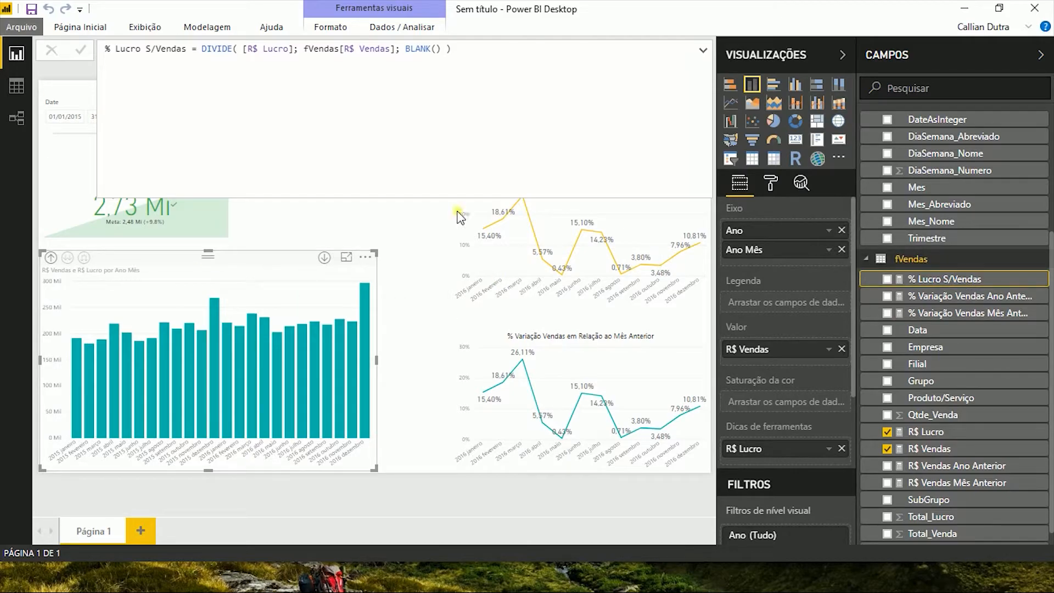
Step: Convert the column chart to a line and clustered column chart with % Lucro S/Vendas as line values, and format that measure as a percentage
{"action": "left_click", "coordinate": [816, 106]}
{"action": "left_click_drag", "start_coordinate": [954, 281], "coordinate": [799, 409]}
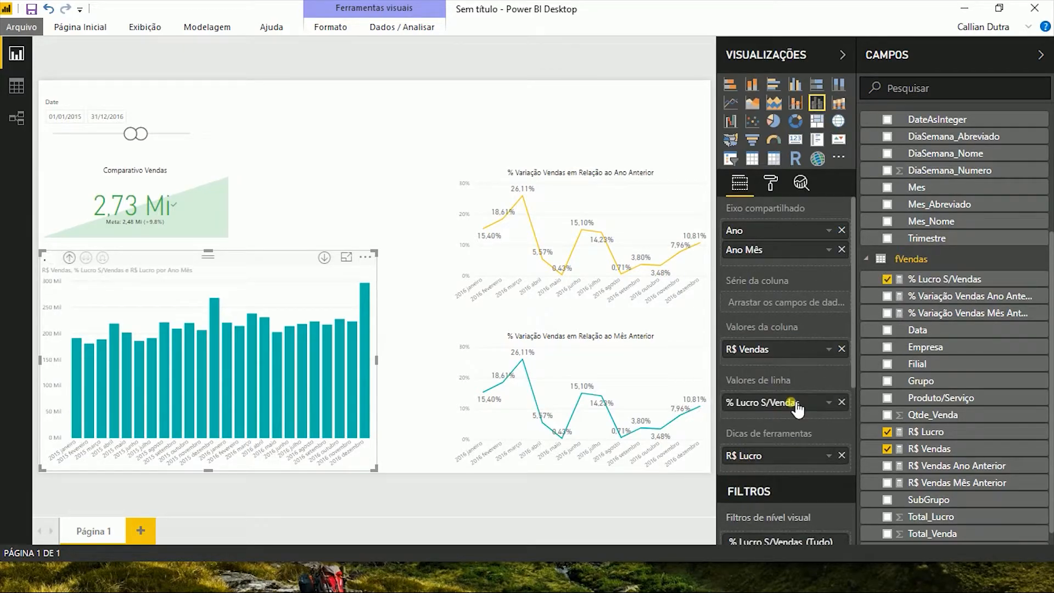
{"action": "left_click", "coordinate": [955, 279]}
{"action": "left_click", "coordinate": [207, 27]}
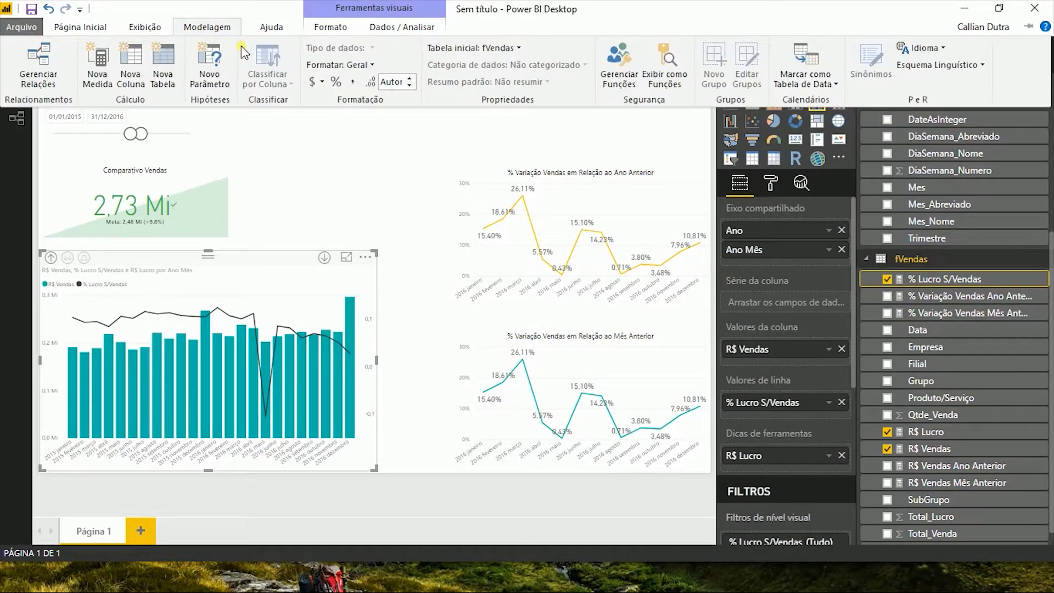
{"action": "left_click", "coordinate": [331, 82]}
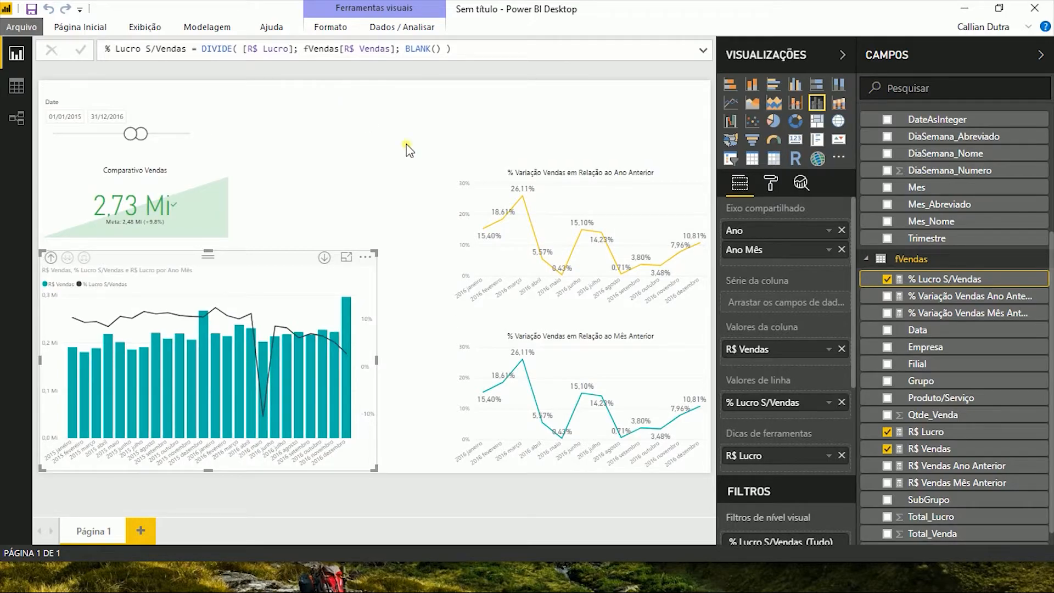
Step: Turn on the combo chart's data labels and open the chart in focus mode
{"action": "left_click", "coordinate": [785, 185]}
{"action": "left_click", "coordinate": [832, 379]}
{"action": "left_click", "coordinate": [778, 384]}
{"action": "scroll", "coordinate": [823, 483], "scroll_direction": "down", "scroll_amount": 2}
{"action": "left_click", "coordinate": [347, 259]}
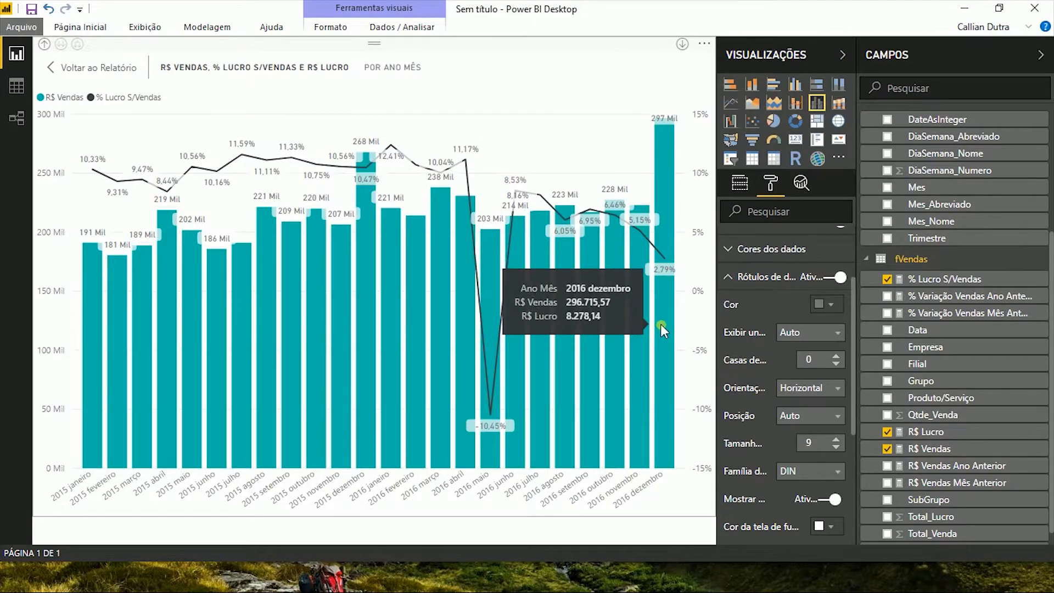
Step: Add % Lucro S/Vendas to the combo chart's tooltips and check the tooltip over the columns
{"action": "left_click", "coordinate": [740, 185]}
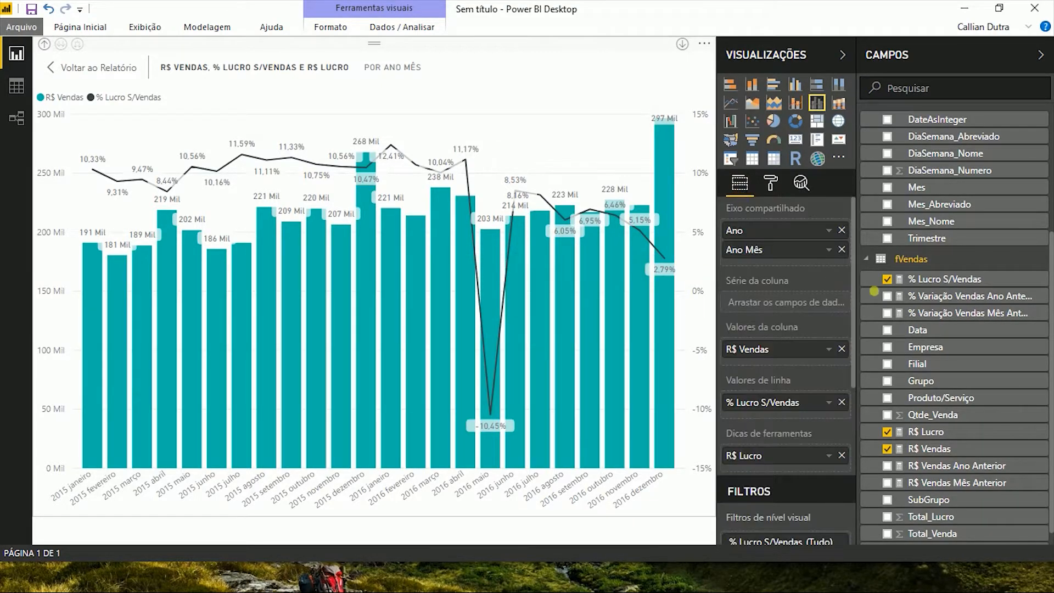
{"action": "left_click_drag", "start_coordinate": [940, 278], "coordinate": [770, 465]}
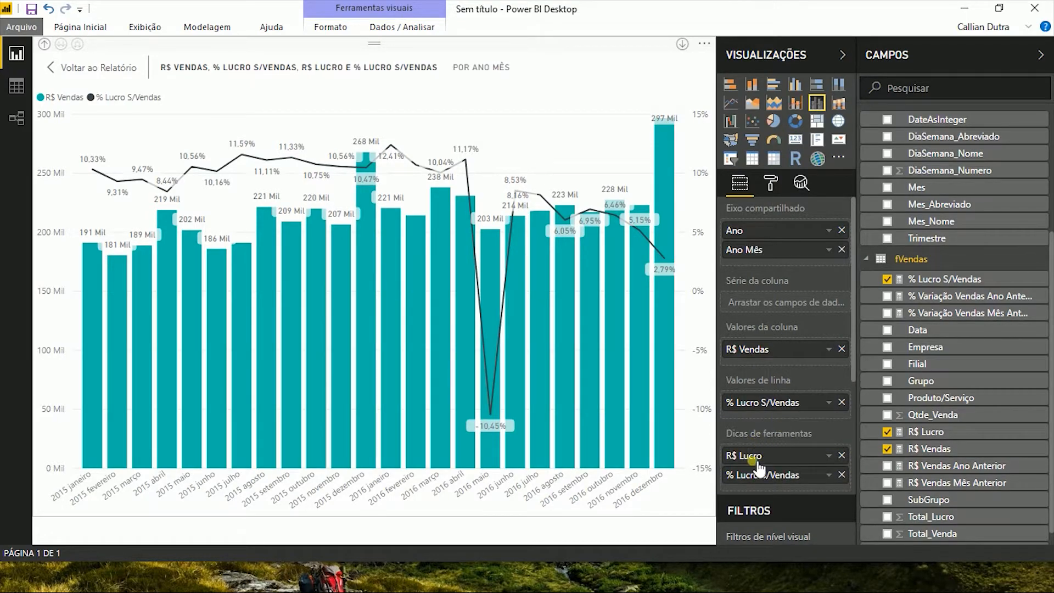
{"action": "mouse_move", "coordinate": [648, 388]}
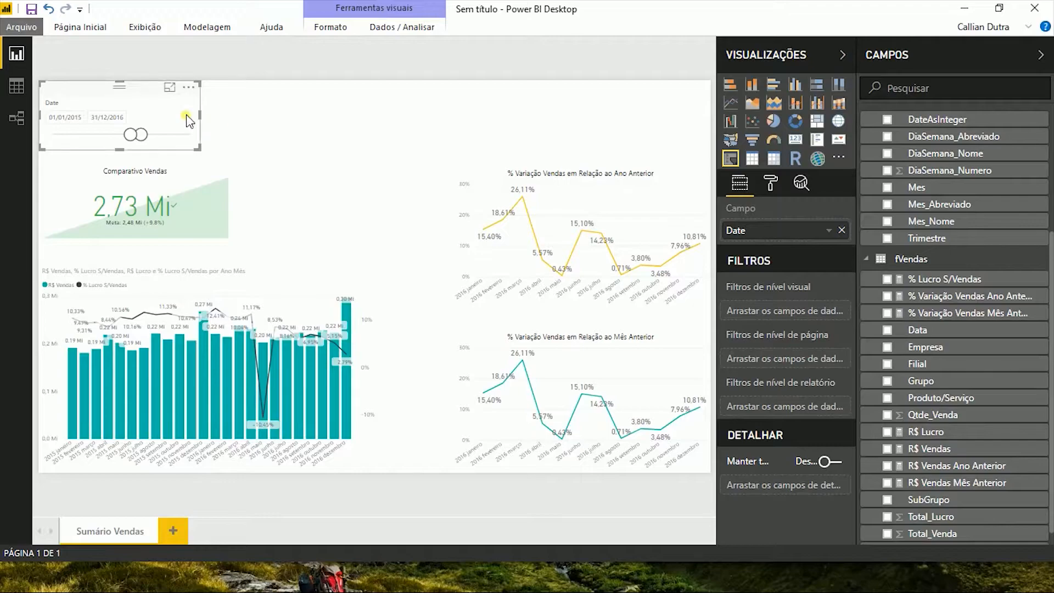
Step: Narrow the Date slicer and add a compact Filial slicer beside it, shown as a dropdown list
{"action": "left_click_drag", "start_coordinate": [200, 117], "coordinate": [146, 112]}
{"action": "left_click", "coordinate": [141, 110]}
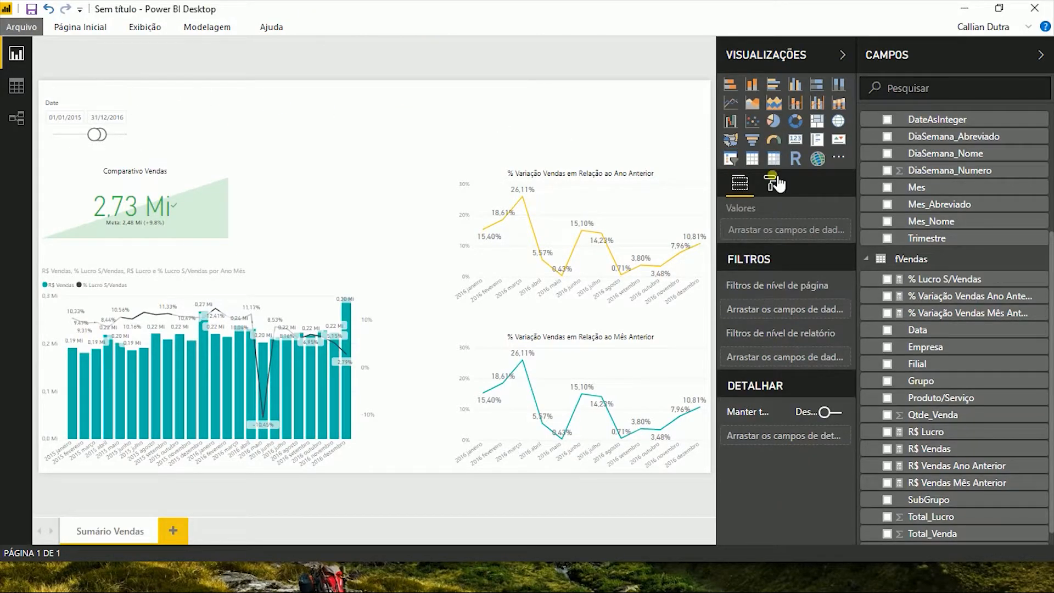
{"action": "left_click", "coordinate": [735, 161]}
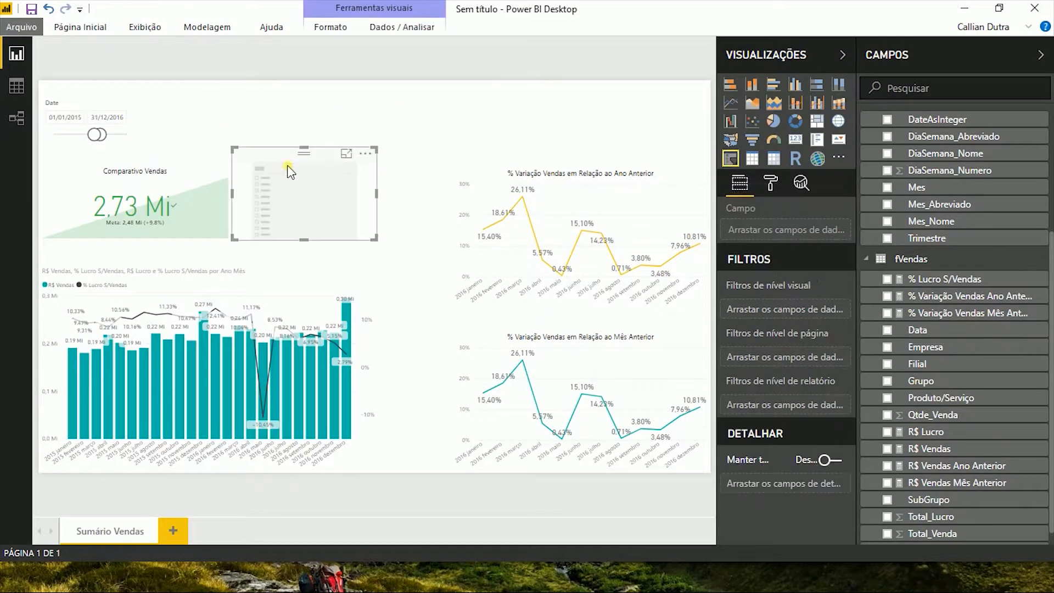
{"action": "left_click_drag", "start_coordinate": [206, 134], "coordinate": [187, 135]}
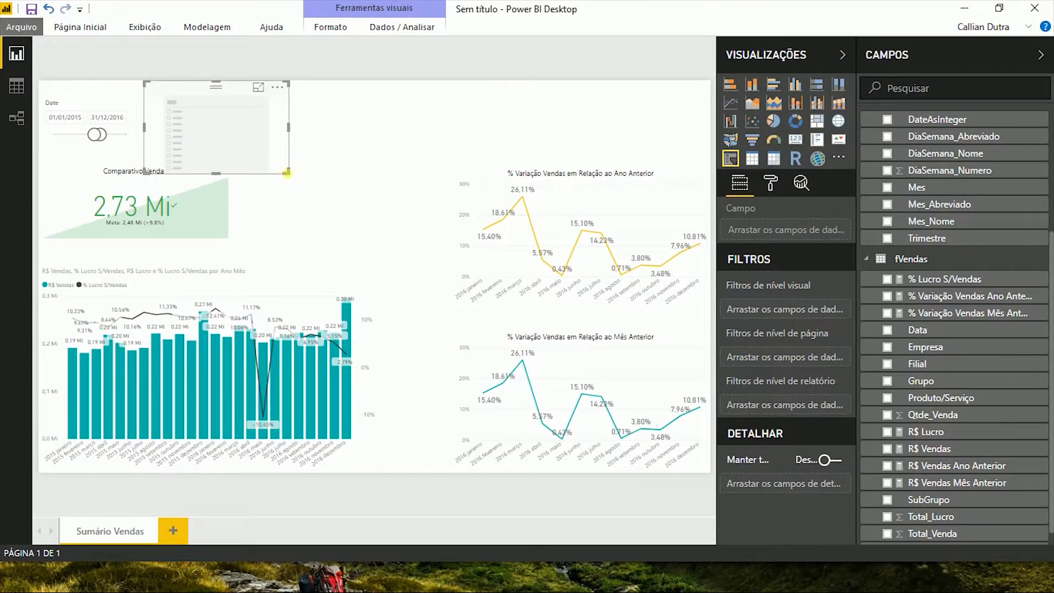
{"action": "left_click_drag", "start_coordinate": [288, 173], "coordinate": [290, 151]}
{"action": "left_click_drag", "start_coordinate": [952, 364], "coordinate": [779, 230]}
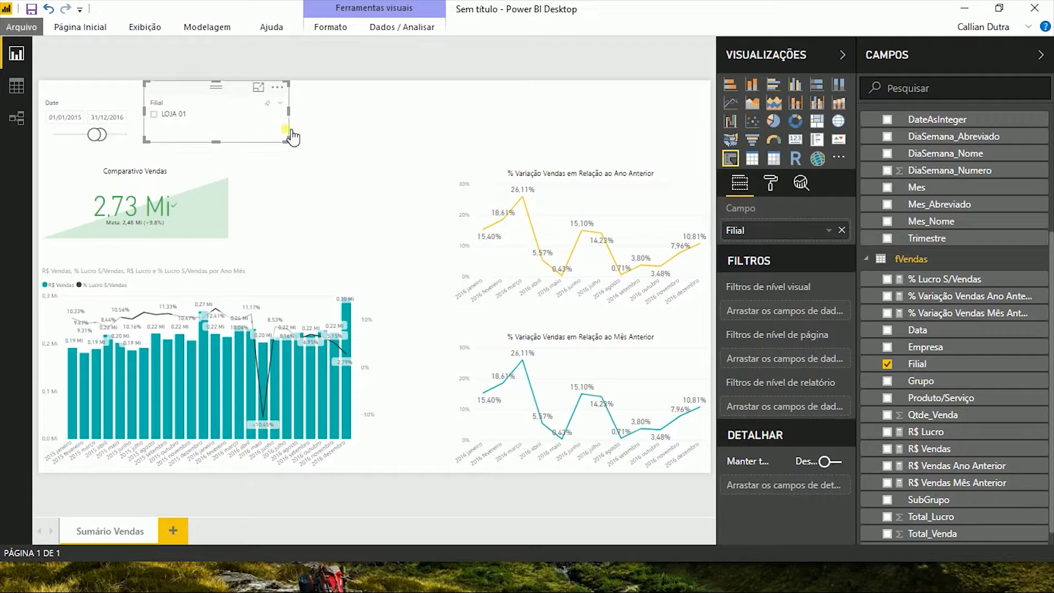
{"action": "left_click", "coordinate": [280, 104]}
{"action": "left_click", "coordinate": [289, 130]}
{"action": "left_click_drag", "start_coordinate": [289, 110], "coordinate": [287, 63]}
Step: Duplicate the Filial slicer, place the copy beside it, and replace the copy's field with Grupo
{"action": "key", "text": "ctrl+c"}
{"action": "key", "text": "ctrl+v"}
{"action": "left_click", "coordinate": [286, 63]}
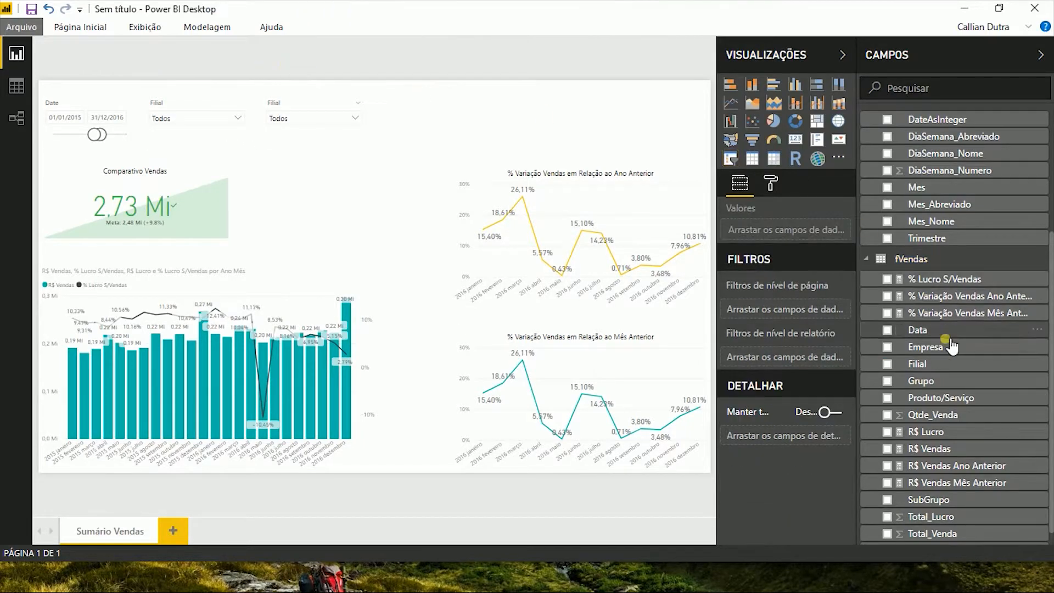
{"action": "scroll", "coordinate": [939, 390], "scroll_direction": "down", "scroll_amount": 1}
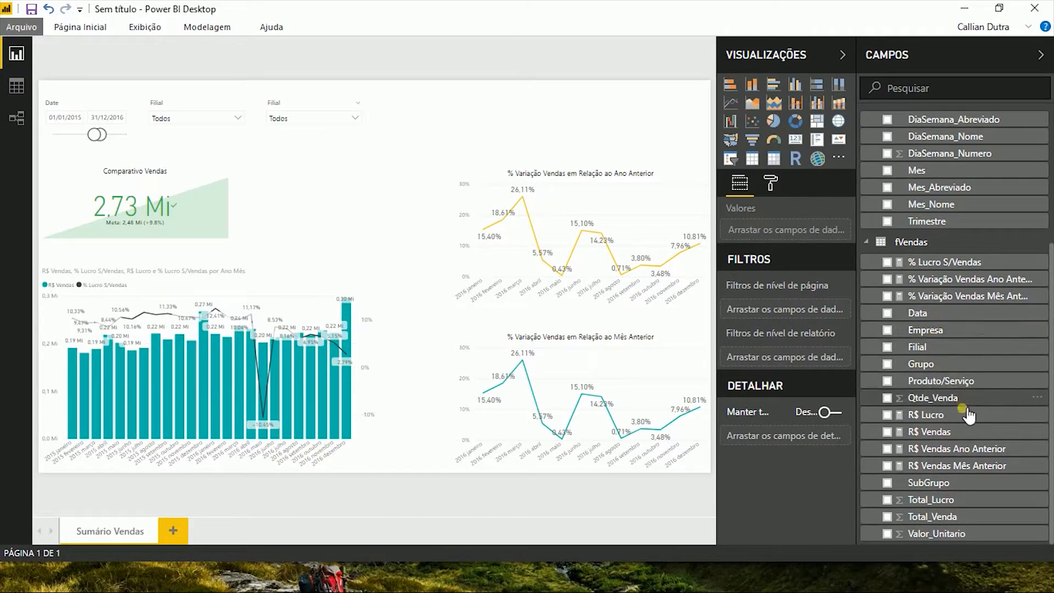
{"action": "left_click", "coordinate": [318, 88]}
{"action": "left_click_drag", "start_coordinate": [927, 364], "coordinate": [738, 231]}
Step: Duplicate the Grupo slicer, place the copy beside it, and replace the copy's field with SubGrupo
{"action": "key", "text": "ctrl+c"}
{"action": "key", "text": "ctrl+v"}
{"action": "left_click_drag", "start_coordinate": [286, 80], "coordinate": [402, 75]}
{"action": "left_click_drag", "start_coordinate": [929, 482], "coordinate": [732, 228]}
Step: Duplicate the SubGrupo slicer beside it, set the copy's field to Produto/Serviço, and widen it to the page edge
{"action": "key", "text": "ctrl+c"}
{"action": "key", "text": "ctrl+v"}
{"action": "left_click_drag", "start_coordinate": [403, 79], "coordinate": [525, 76]}
{"action": "left_click", "coordinate": [627, 121]}
{"action": "left_click", "coordinate": [571, 104]}
{"action": "left_click_drag", "start_coordinate": [940, 381], "coordinate": [768, 229]}
{"action": "left_click_drag", "start_coordinate": [608, 112], "coordinate": [700, 111]}
{"action": "left_click", "coordinate": [631, 154]}
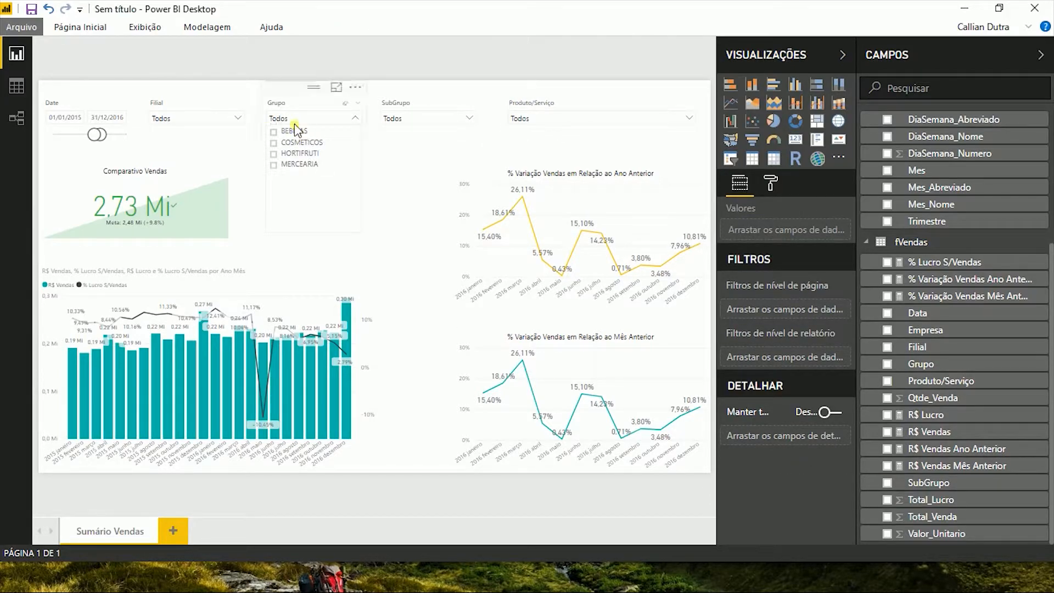
Step: Test the slicers by filtering to Grupo HORTIFRUTI and SubGrupo TEMPEROS, and clear both selections
{"action": "left_click", "coordinate": [299, 133]}
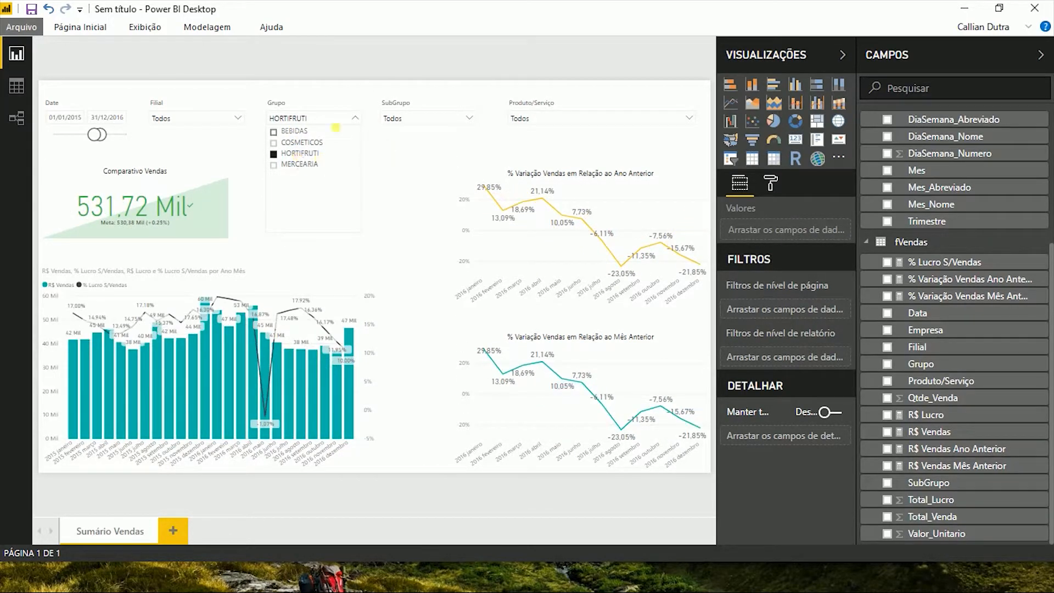
{"action": "left_click", "coordinate": [435, 118]}
{"action": "left_click", "coordinate": [413, 154]}
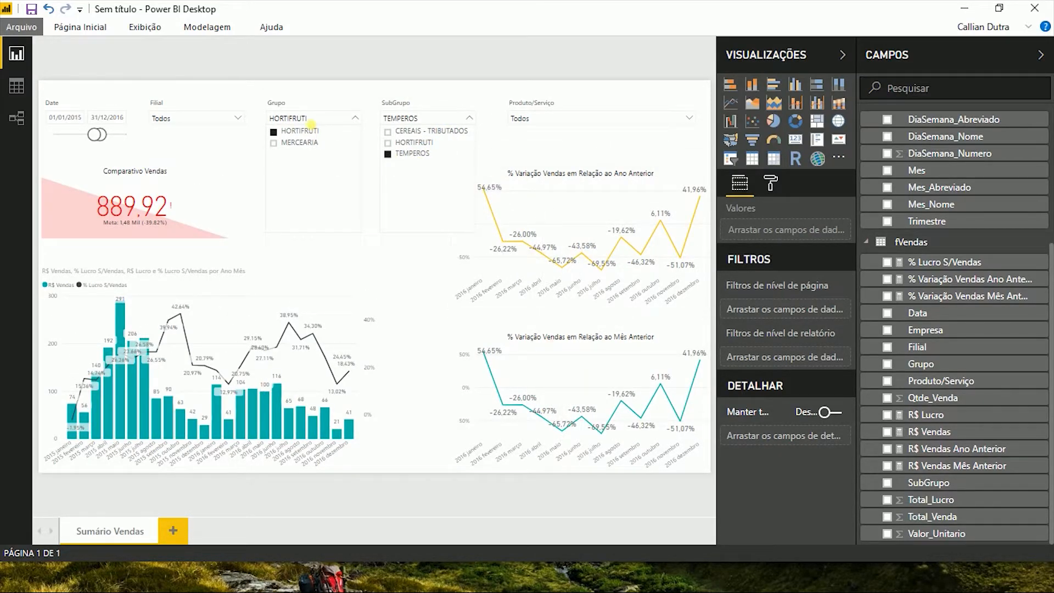
{"action": "left_click", "coordinate": [349, 104]}
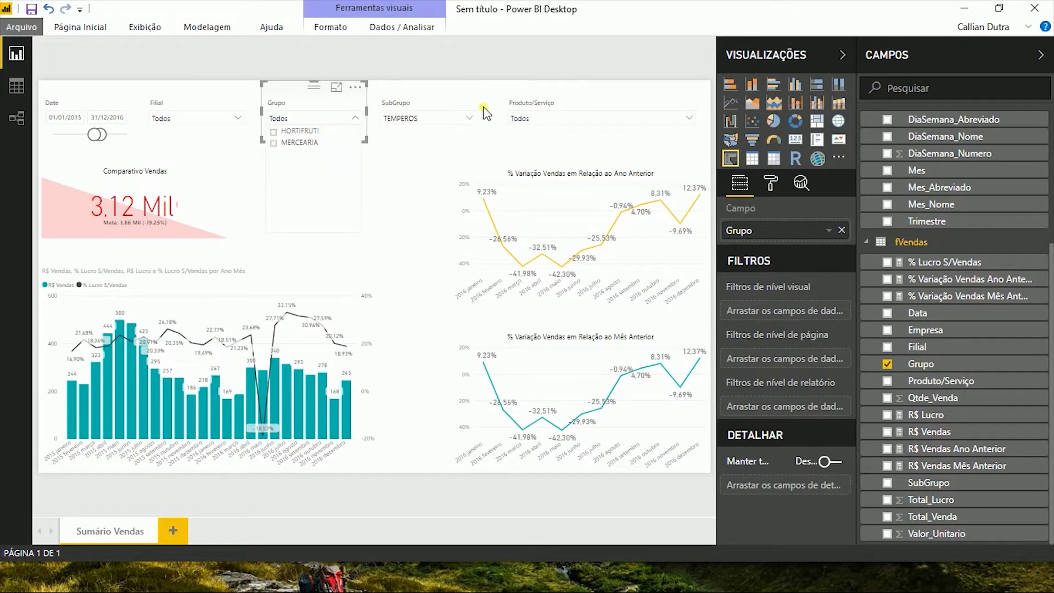
{"action": "left_click", "coordinate": [464, 104]}
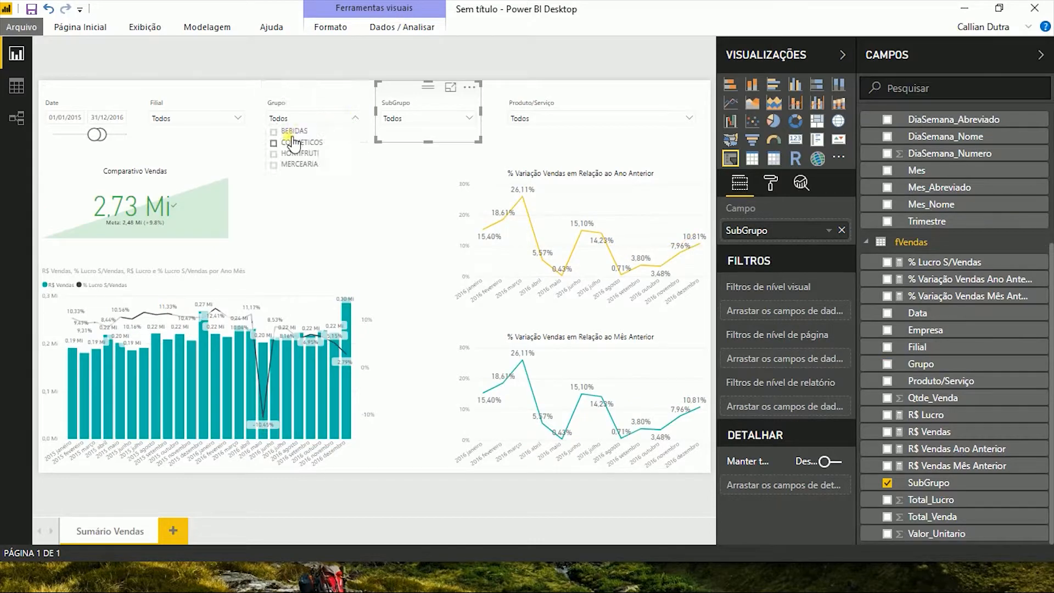
Step: Filter the report to Grupo BEBIDAS and SubGrupo CERVEJAS, and collapse the SubGrupo list
{"action": "left_click", "coordinate": [409, 118]}
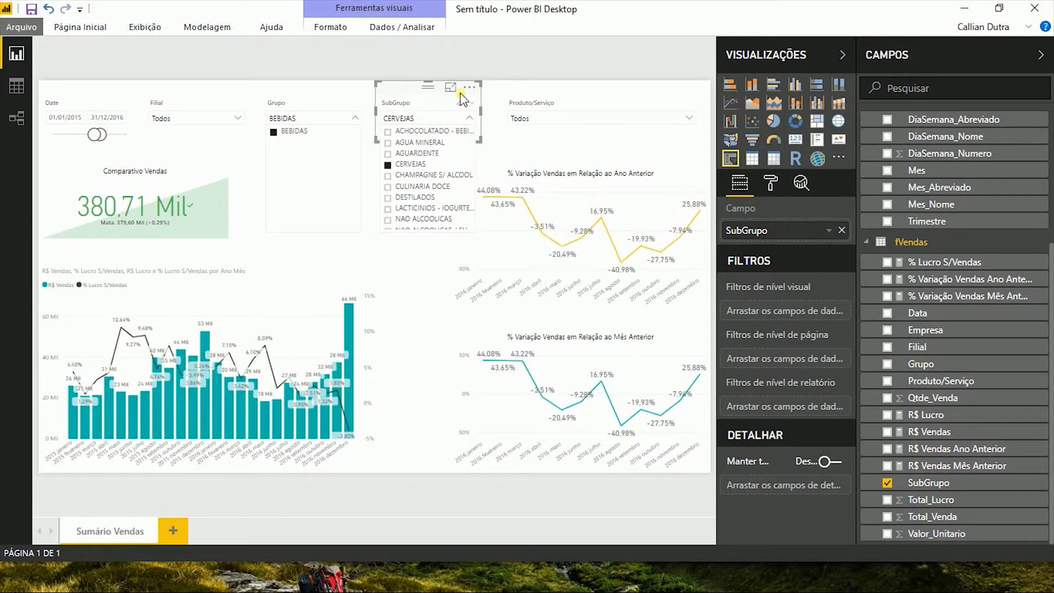
{"action": "left_click", "coordinate": [440, 118]}
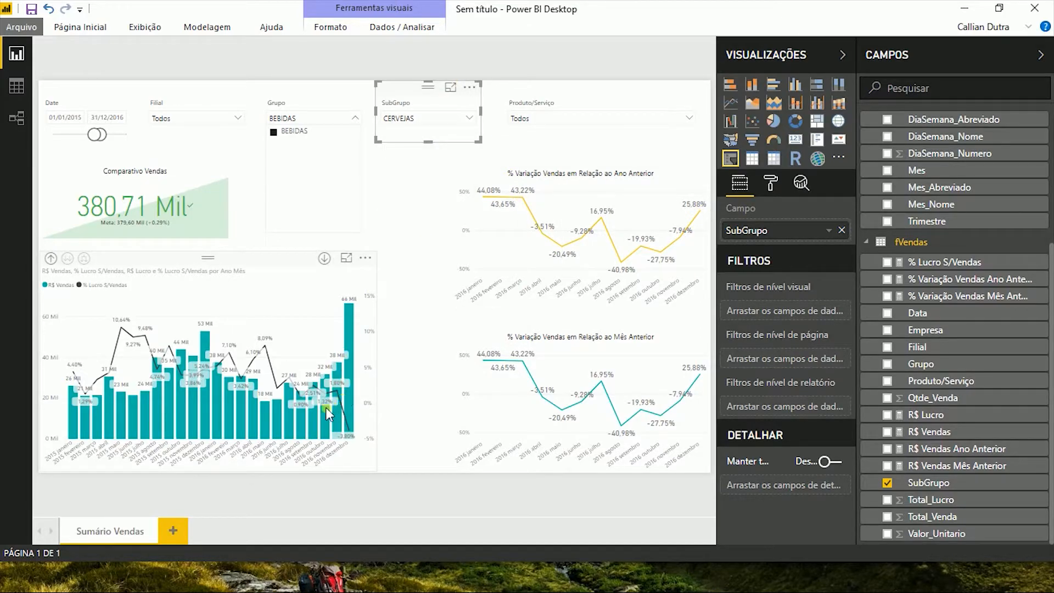
Step: Create a measure in fVendas named R$ Lucro Ano Anterior, starting its formula with CALCULATE( [R$ Lucro]
{"action": "left_click", "coordinate": [159, 159]}
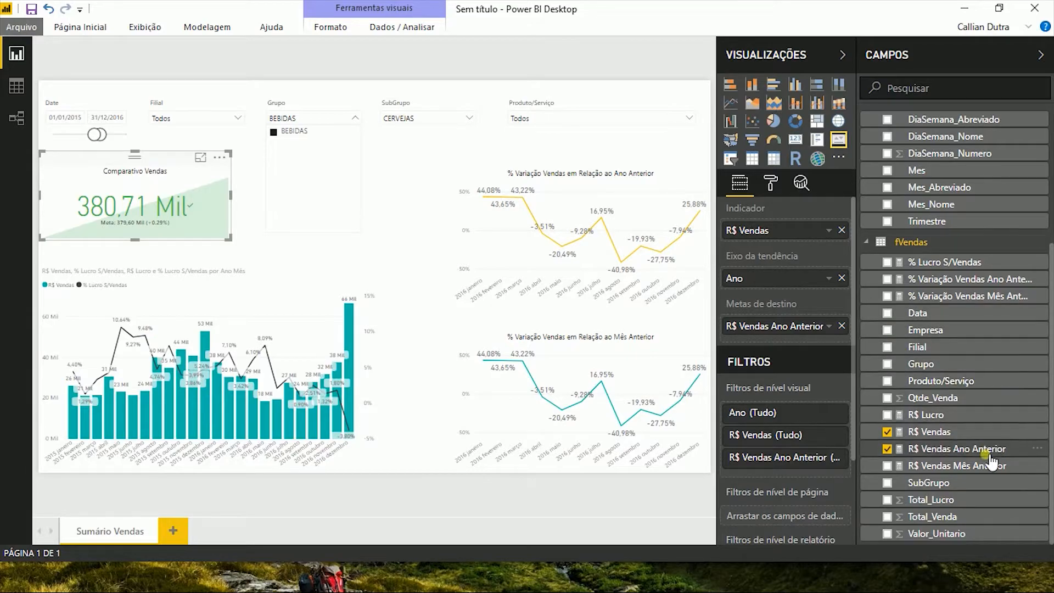
{"action": "right_click", "coordinate": [880, 246]}
{"action": "left_click", "coordinate": [881, 248]}
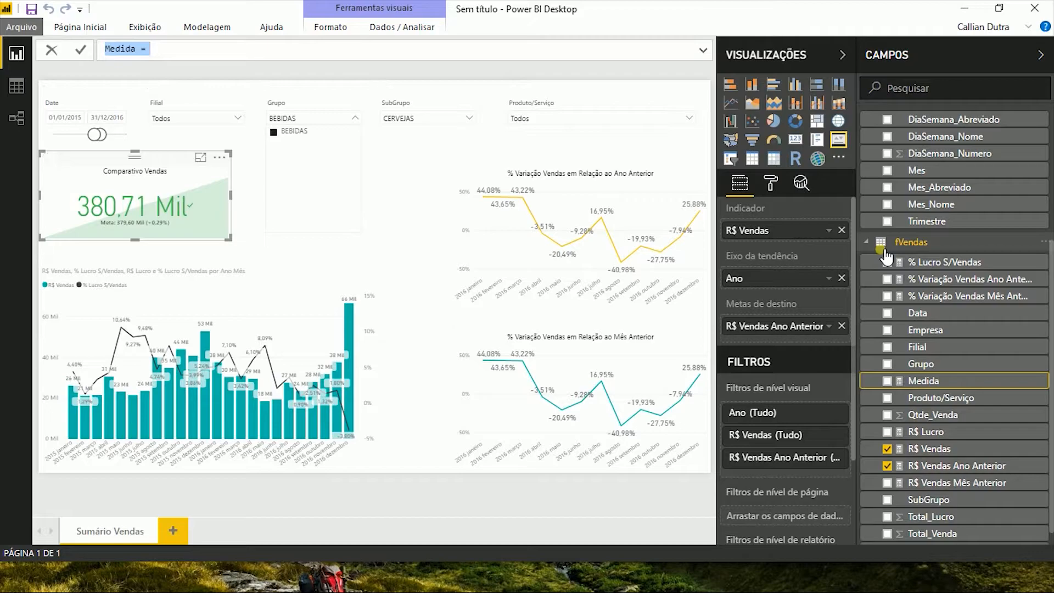
{"action": "type", "text": "R$ Lucro Ano Anterior"}
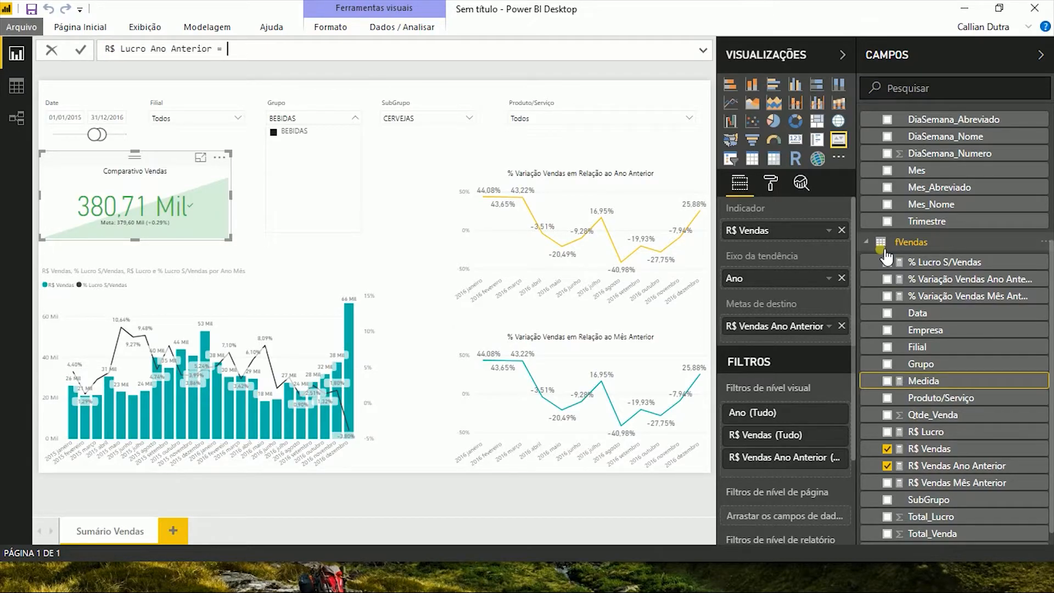
{"action": "key", "text": "BackSpace"}
{"action": "type", "text": "ALCULATE( LU"}
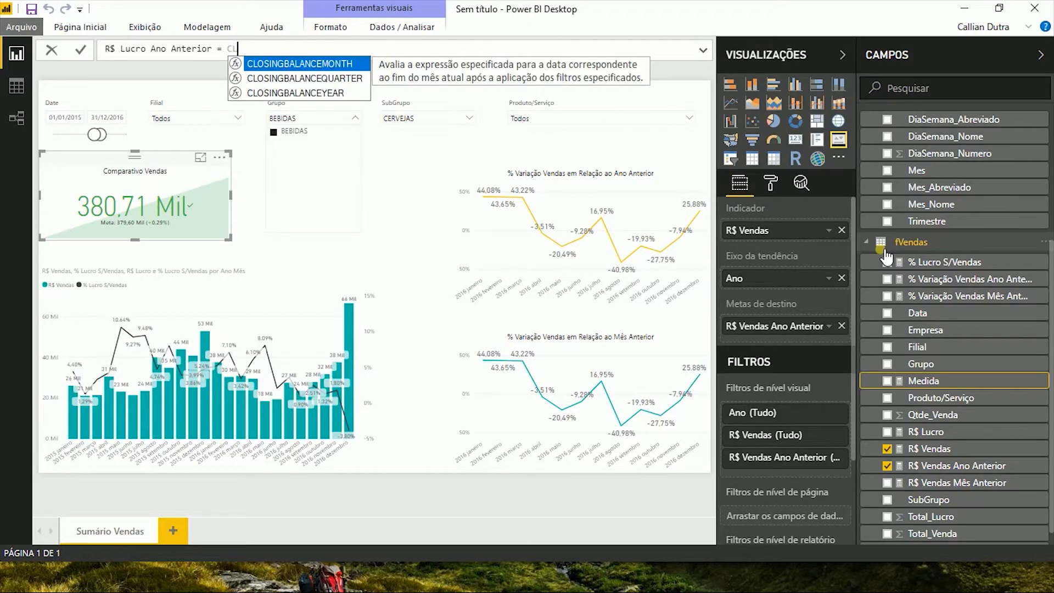
{"action": "type", "text": "CRO"}
{"action": "key", "text": "Down"}
{"action": "key", "text": "Tab"}
Step: Complete the R$ Lucro Ano Anterior formula with the filter SAMEPERIODLASTYEAR( dCalendario[Date] ) and commit the measure
{"action": "type", "text": "; SAME"}
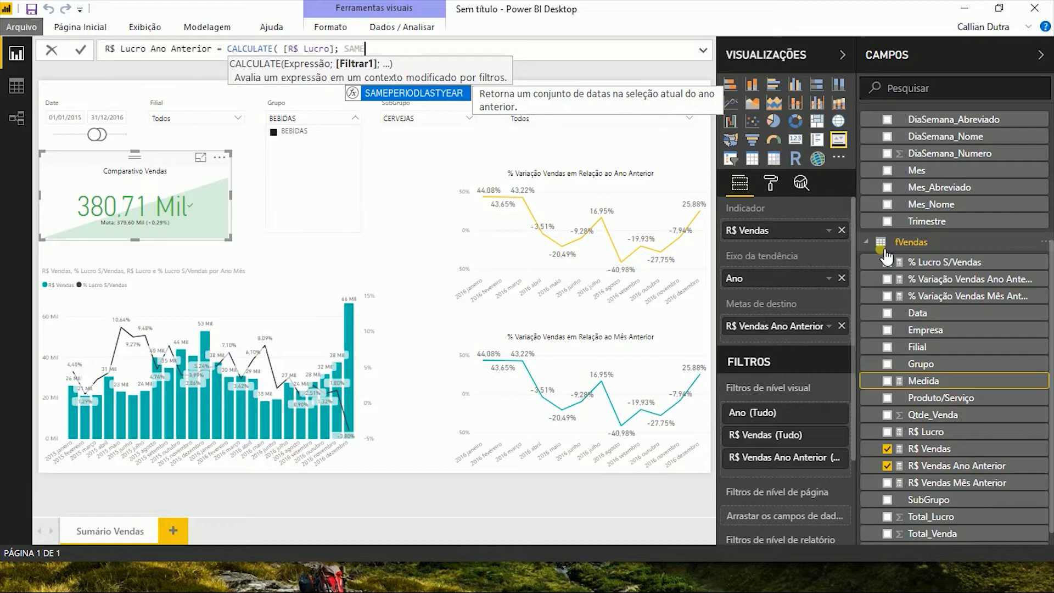
{"action": "key", "text": "Tab"}
{"action": "type", "text": "DATE"}
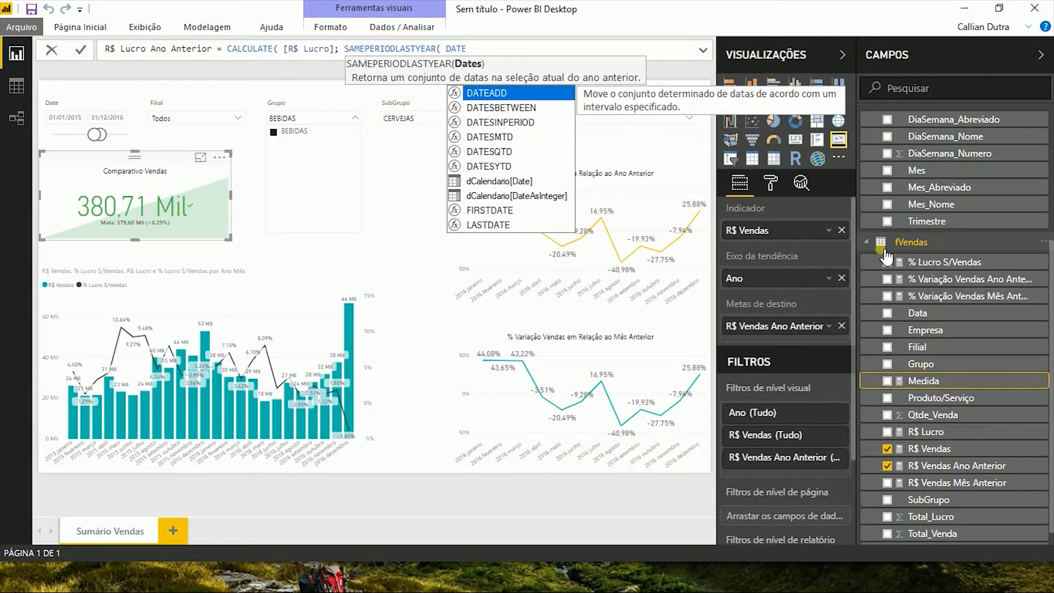
{"action": "key", "text": "Down"}
{"action": "key", "text": "Down"}
{"action": "key", "text": "Down"}
{"action": "key", "text": "Down"}
{"action": "key", "text": "Down"}
{"action": "key", "text": "Down"}
{"action": "key", "text": "Tab"}
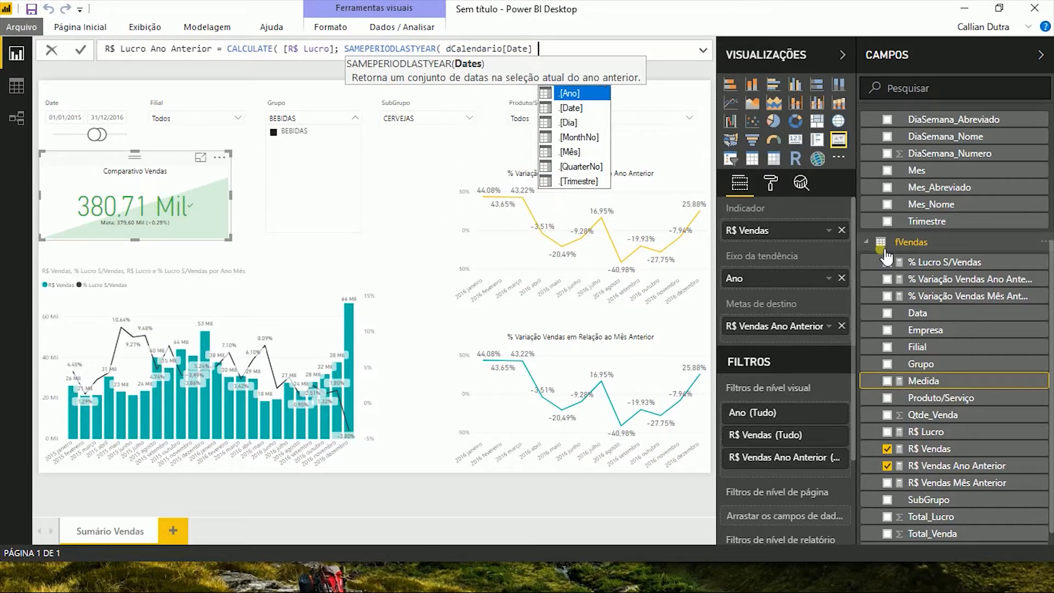
{"action": "type", "text": ") )"}
{"action": "key", "text": "Return"}
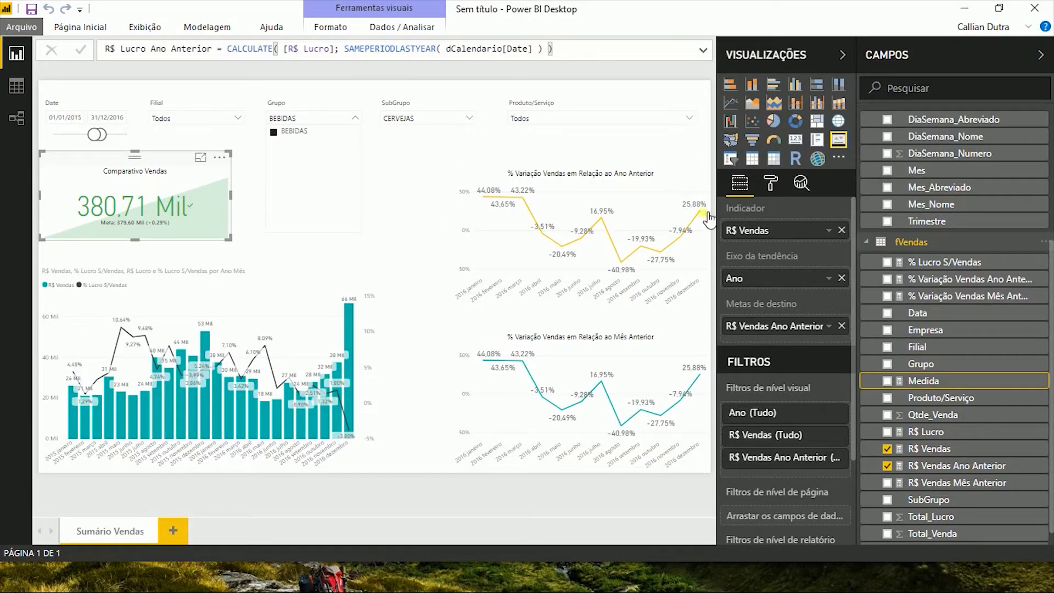
Step: Duplicate the Comparativo Vendas KPI beside the original, with R$ Lucro as indicator and R$ Lucro Ano Anterior as target goal
{"action": "left_click", "coordinate": [142, 169]}
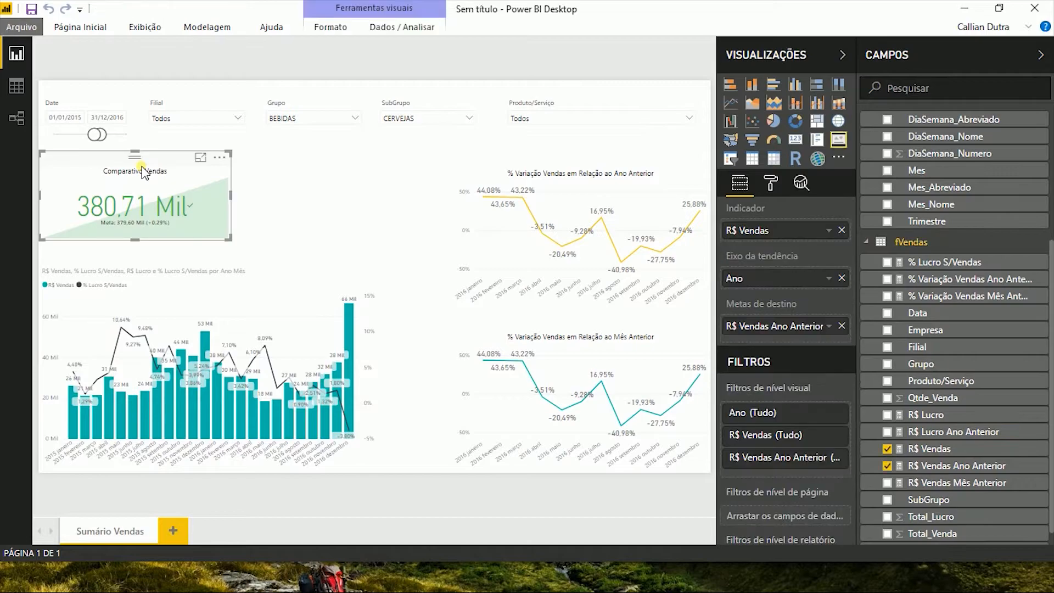
{"action": "key", "text": "ctrl+c"}
{"action": "key", "text": "ctrl+v"}
{"action": "left_click_drag", "start_coordinate": [154, 170], "coordinate": [316, 164]}
{"action": "left_click_drag", "start_coordinate": [932, 418], "coordinate": [763, 233]}
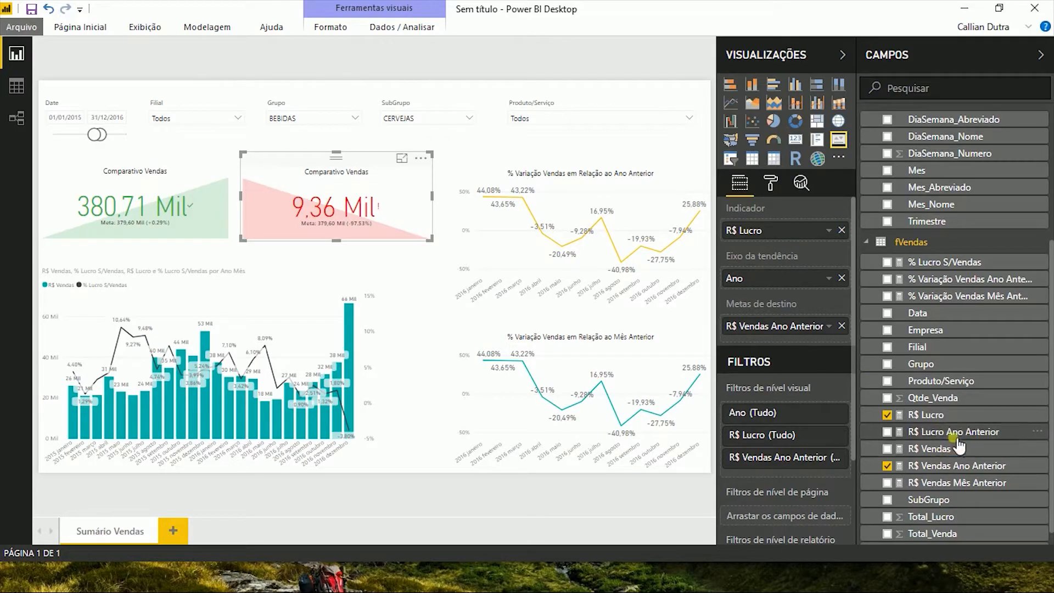
{"action": "left_click_drag", "start_coordinate": [957, 437], "coordinate": [785, 327]}
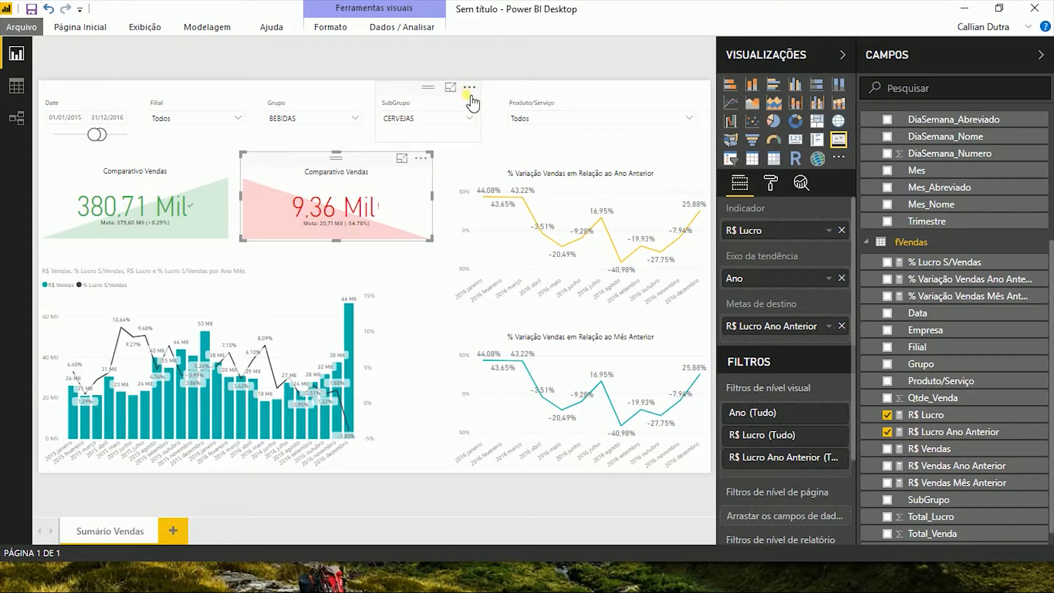
Step: Clear the SubGrupo and Grupo filters, and narrow both KPI visuals so they sit side by side
{"action": "left_click", "coordinate": [458, 105]}
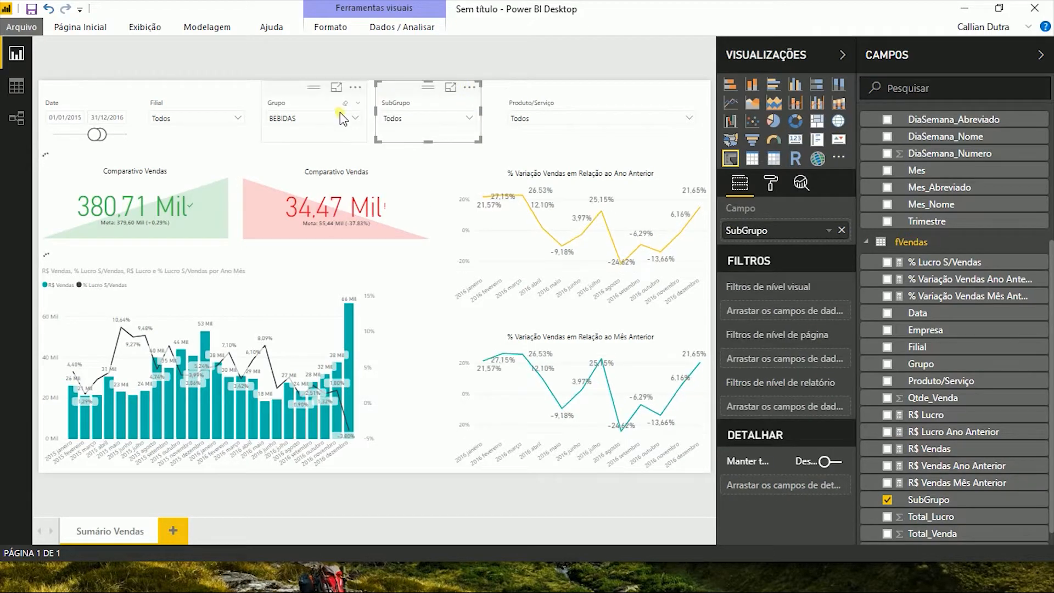
{"action": "left_click", "coordinate": [346, 105]}
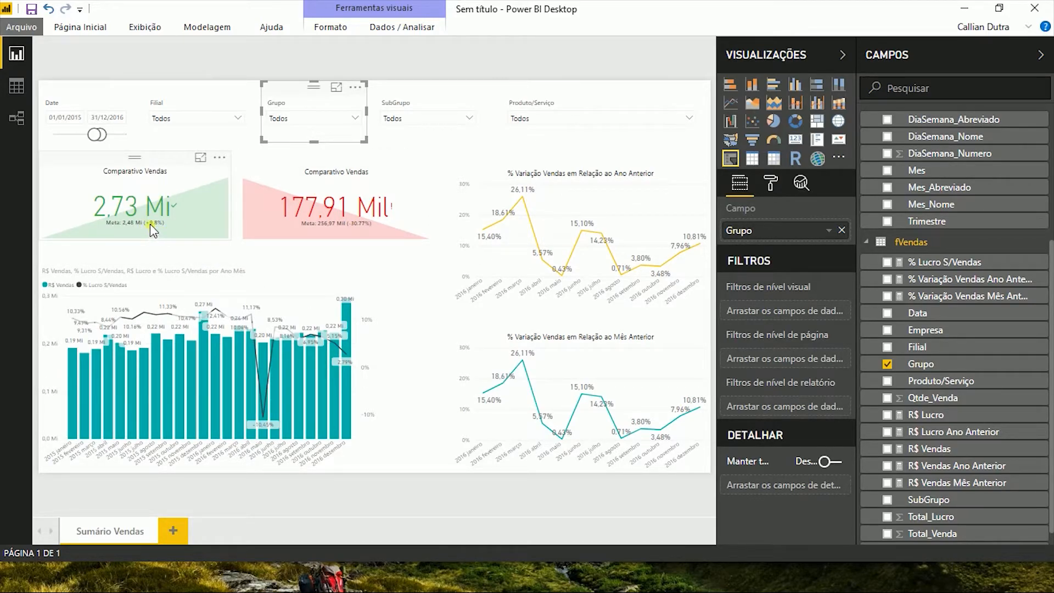
{"action": "left_click", "coordinate": [384, 229]}
{"action": "left_click", "coordinate": [216, 211]}
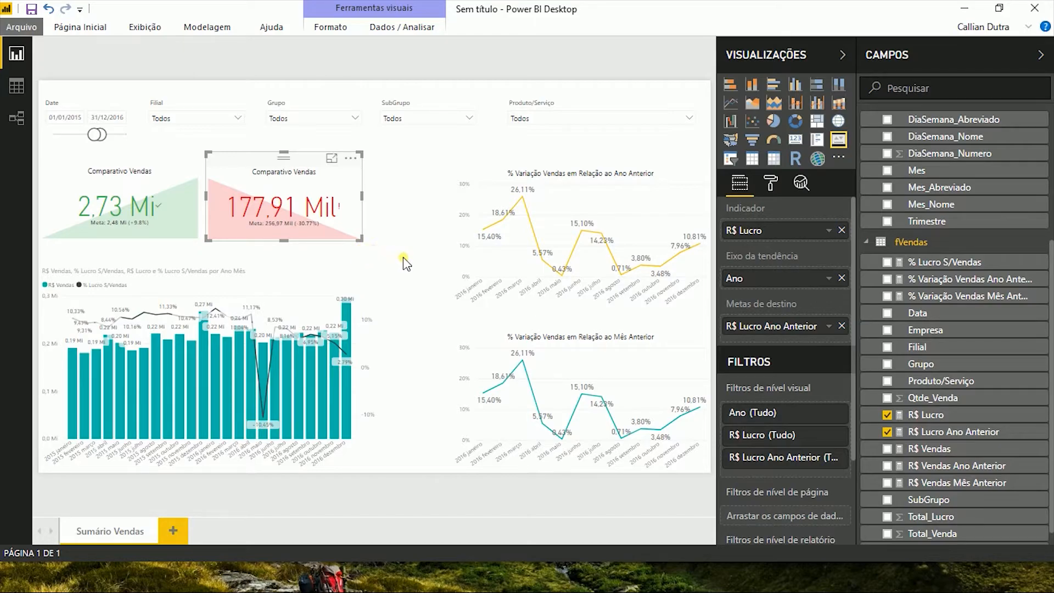
Step: Copy the full formula of % Variação Vendas Ano Anterior into a new measure in fVendas
{"action": "left_click", "coordinate": [947, 286]}
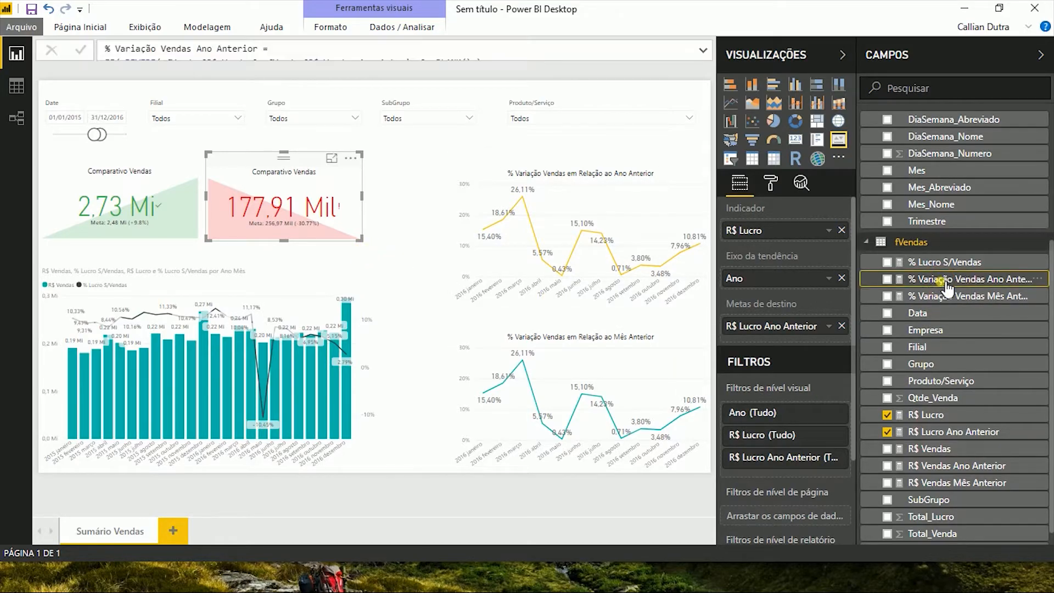
{"action": "left_click", "coordinate": [703, 52]}
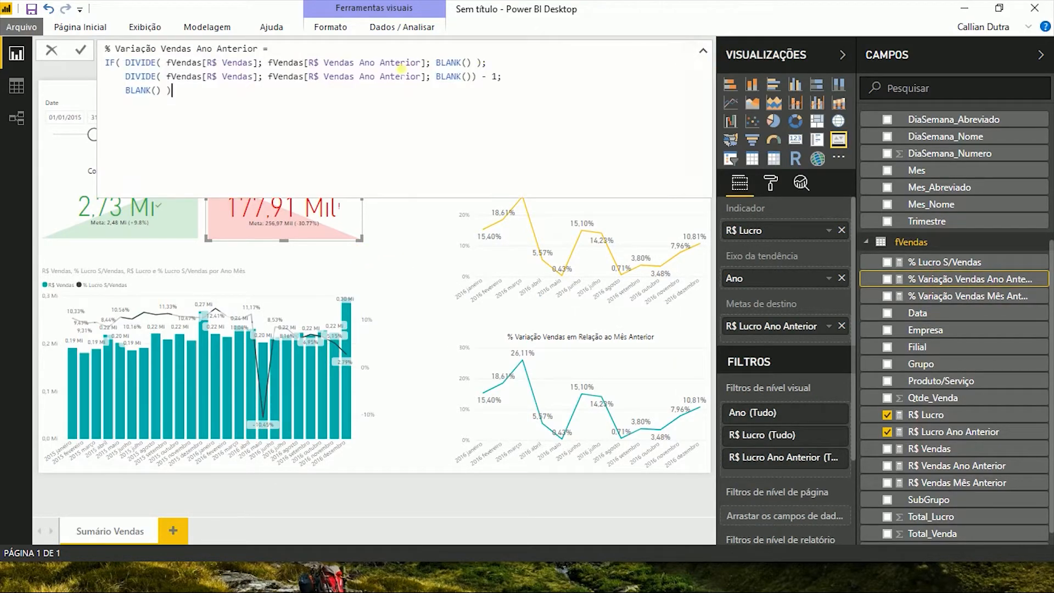
{"action": "key", "text": "ctrl+a"}
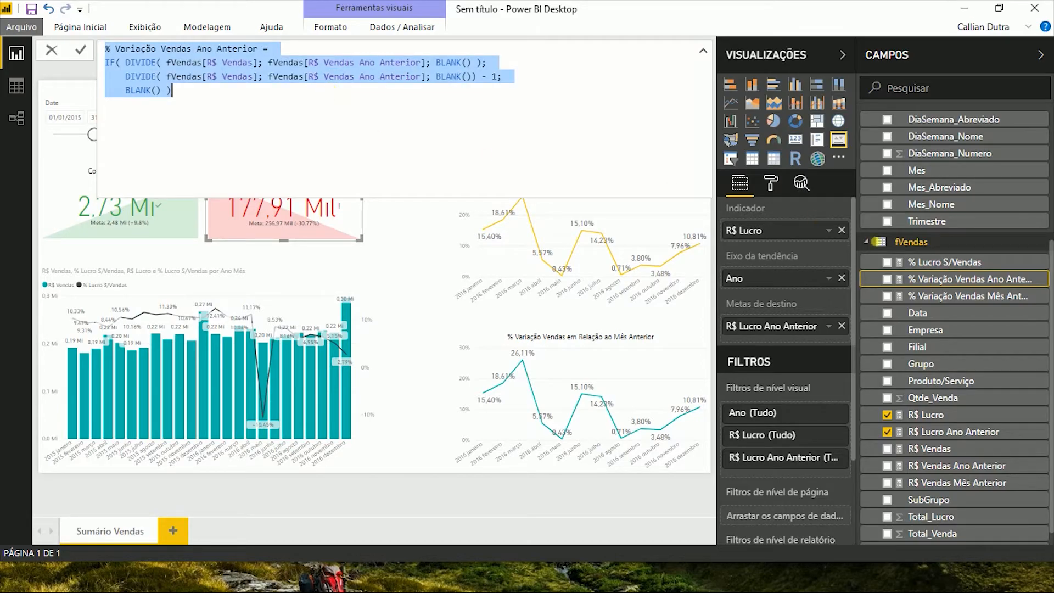
{"action": "right_click", "coordinate": [900, 242]}
{"action": "left_click", "coordinate": [867, 254]}
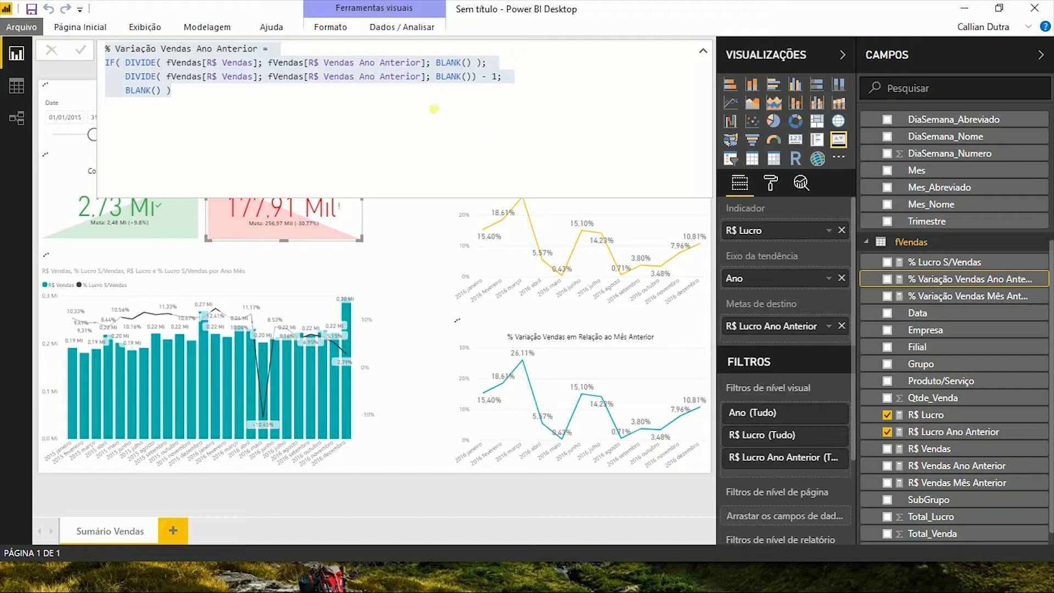
{"action": "key", "text": "ctrl+a"}
{"action": "key", "text": "ctrl+v"}
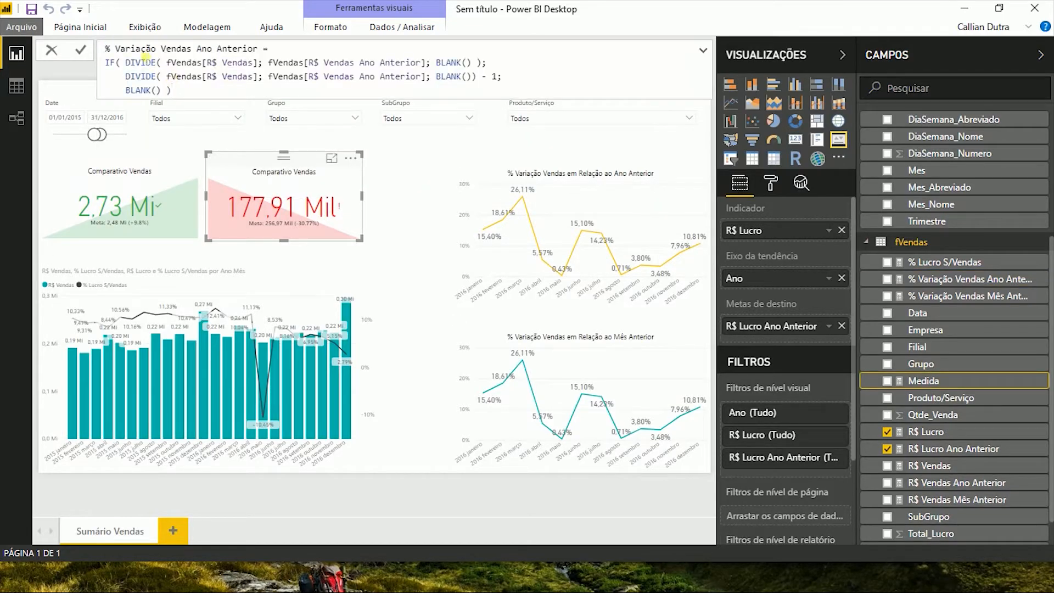
Step: Rename the new measure % Variação Lucro Ano Anterior and replace R$ Vendas with R$ Lucro in both DIVIDE expressions
{"action": "double_click", "coordinate": [167, 50]}
{"action": "type", "text": "luc"}
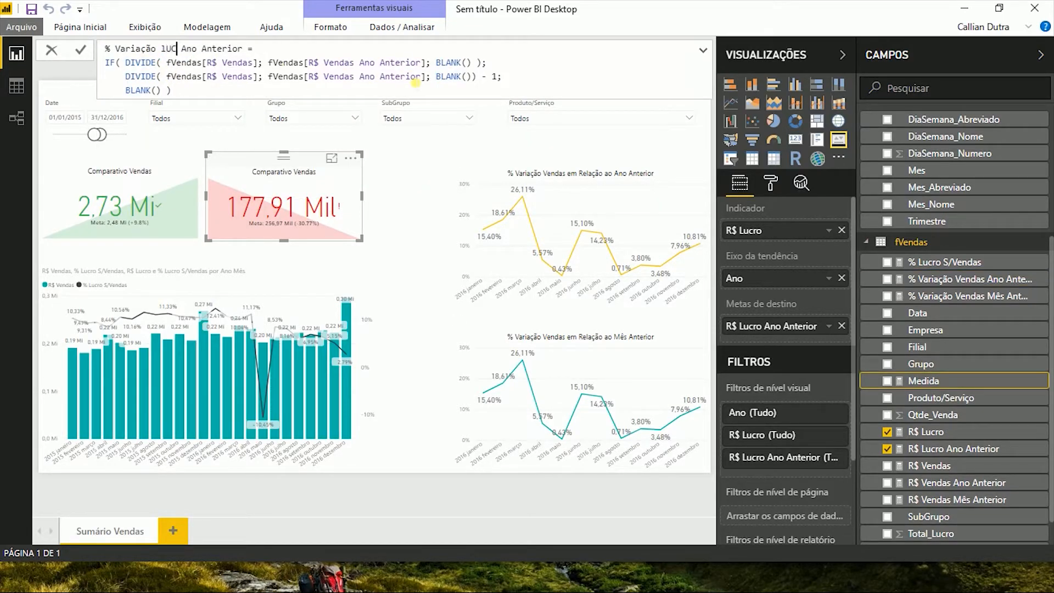
{"action": "type", "text": "ro"}
{"action": "key", "text": "ctrl+shift+Right"}
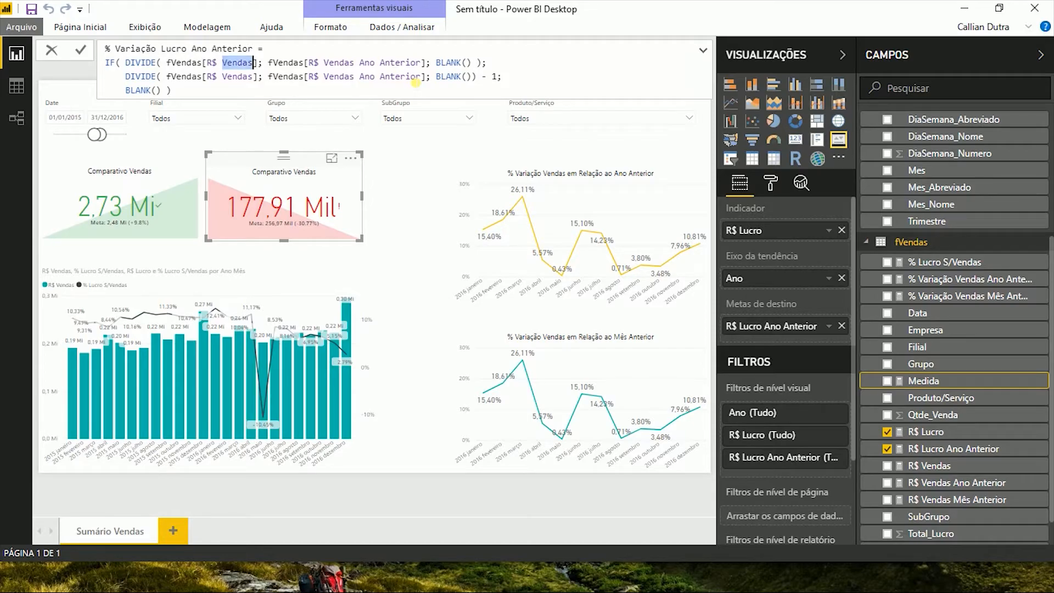
{"action": "type", "text": "Lucro"}
{"action": "key", "text": "Escape"}
{"action": "key", "text": "Down"}
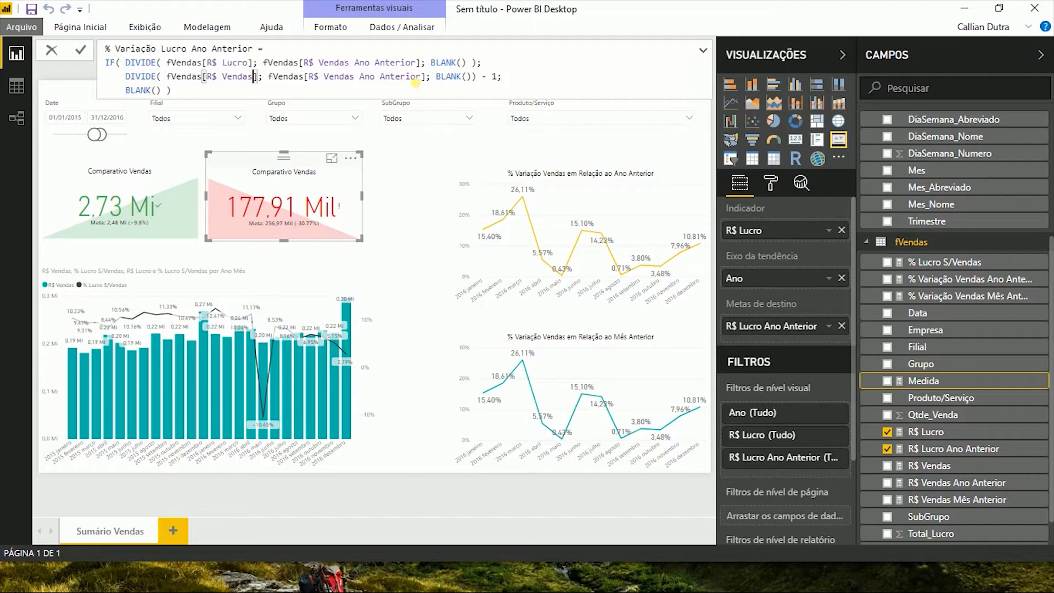
{"action": "key", "text": "ctrl+shift+Left"}
{"action": "type", "text": "Lucro"}
{"action": "key", "text": "Escape"}
Step: Replace R$ Vendas Ano Anterior with R$ Lucro Ano Anterior in both DIVIDE expressions and commit the measure
{"action": "key", "text": "ctrl+Right"}
{"action": "key", "text": "ctrl+Right"}
{"action": "key", "text": "ctrl+Right"}
{"action": "key", "text": "ctrl+Right"}
{"action": "key", "text": "ctrl+shift+Left"}
{"action": "type", "text": "Lucro"}
{"action": "key", "text": "Down"}
{"action": "key", "text": "Escape"}
{"action": "key", "text": "Up"}
{"action": "key", "text": "ctrl+shift+Left"}
{"action": "key", "text": "BackSpace"}
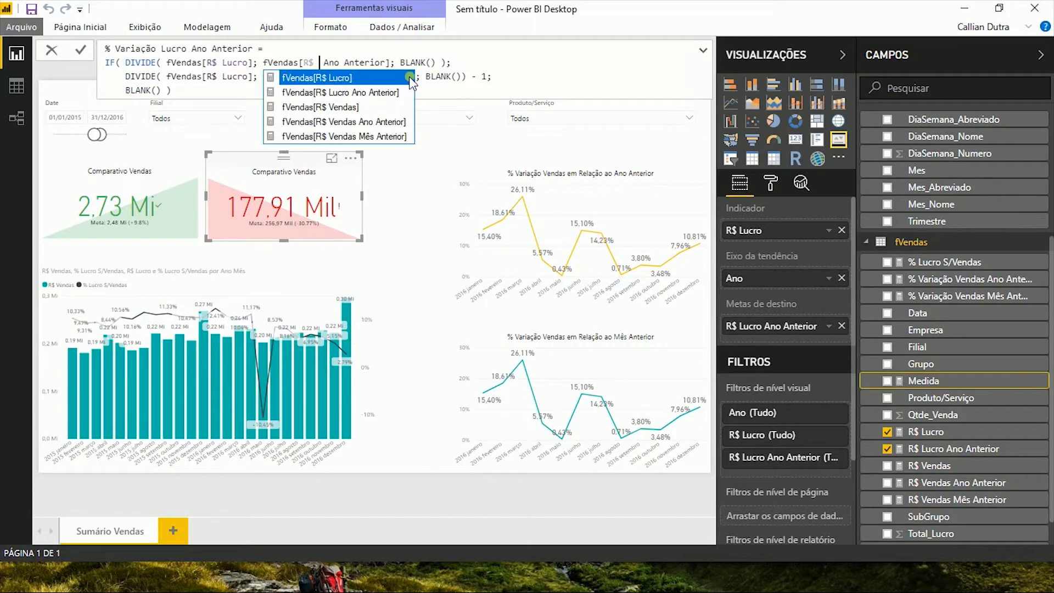
{"action": "type", "text": "Lucro"}
{"action": "key", "text": "Down"}
{"action": "key", "text": "Tab"}
{"action": "key", "text": "ctrl+shift+Right"}
{"action": "key", "text": "ctrl+shift+Right"}
{"action": "key", "text": "ctrl+shift+Right"}
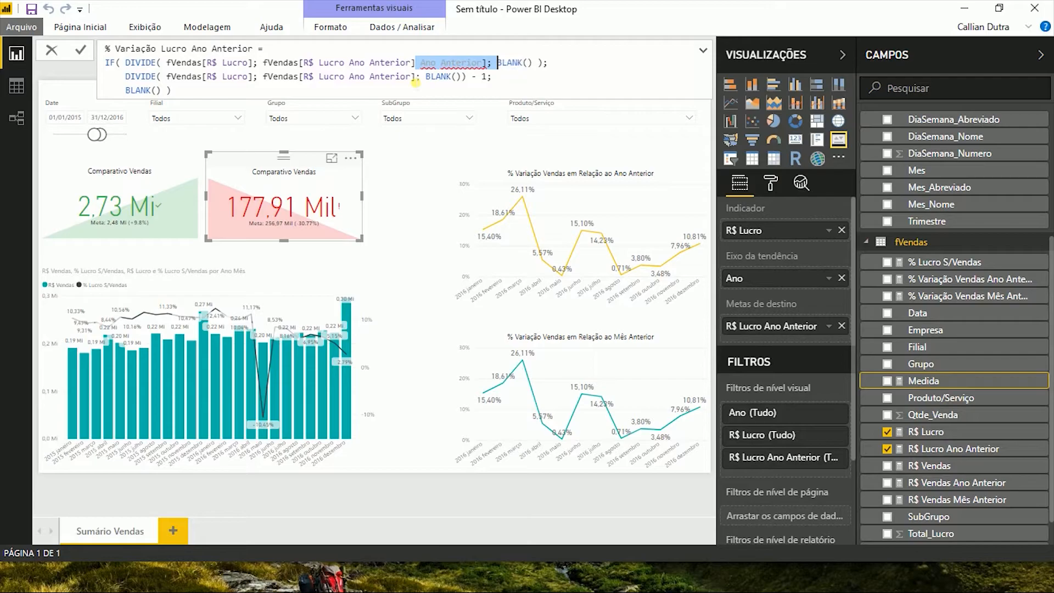
{"action": "key", "text": "BackSpace"}
{"action": "key", "text": "Escape"}
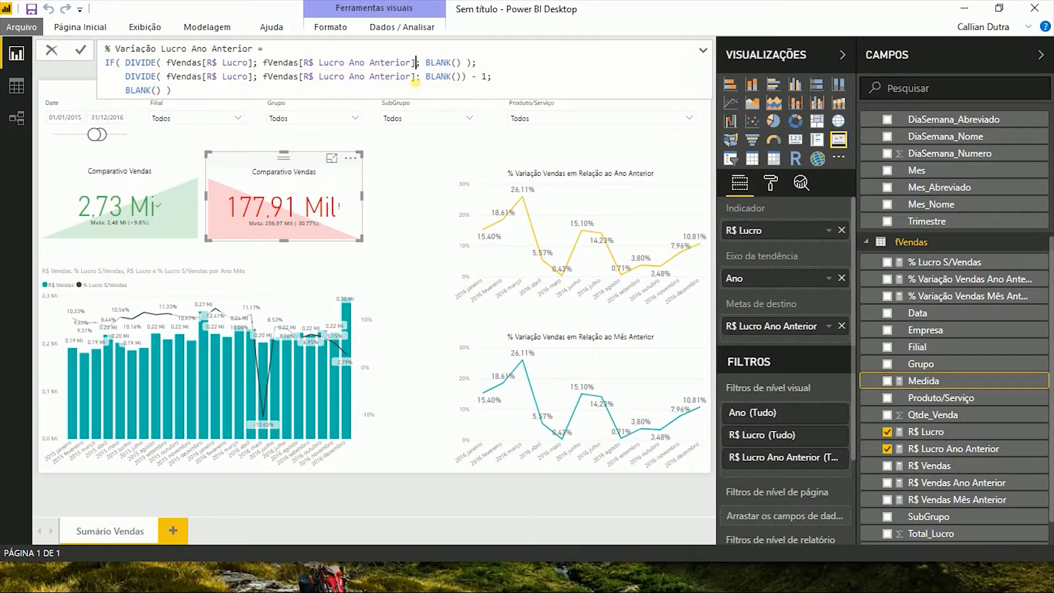
{"action": "key", "text": "Down"}
{"action": "left_click", "coordinate": [409, 77]}
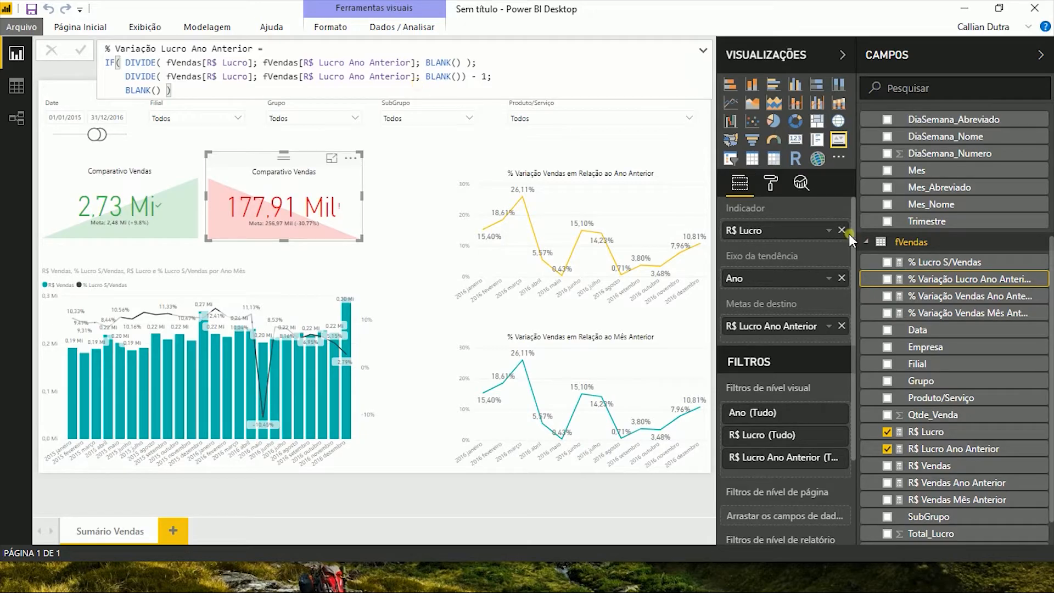
Step: Format the % Variação Lucro Ano Anterior measure as a percentage
{"action": "left_click", "coordinate": [944, 262]}
{"action": "left_click", "coordinate": [955, 279]}
{"action": "left_click", "coordinate": [191, 27]}
Step: Add a new report page and copy the Date, Filial, Grupo, SubGrupo and Produto/Serviço slicers onto it from Sumário Vendas
{"action": "left_click", "coordinate": [175, 527]}
{"action": "left_click", "coordinate": [107, 531]}
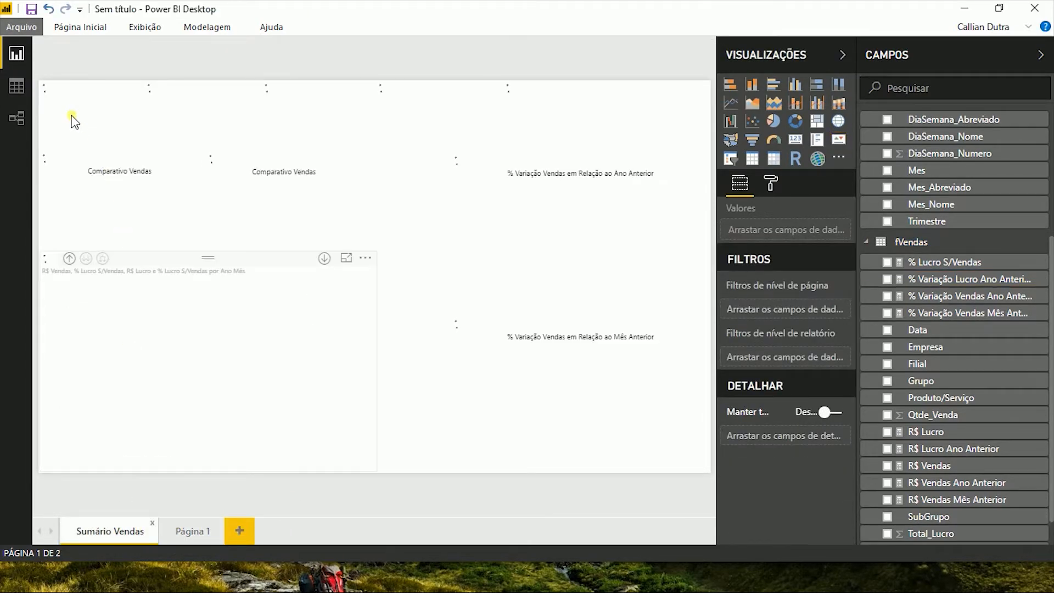
{"action": "left_click", "coordinate": [71, 96]}
{"action": "left_click", "coordinate": [181, 96], "text": "ctrl"}
{"action": "left_click", "coordinate": [324, 96], "text": "ctrl"}
{"action": "left_click", "coordinate": [419, 90], "text": "ctrl"}
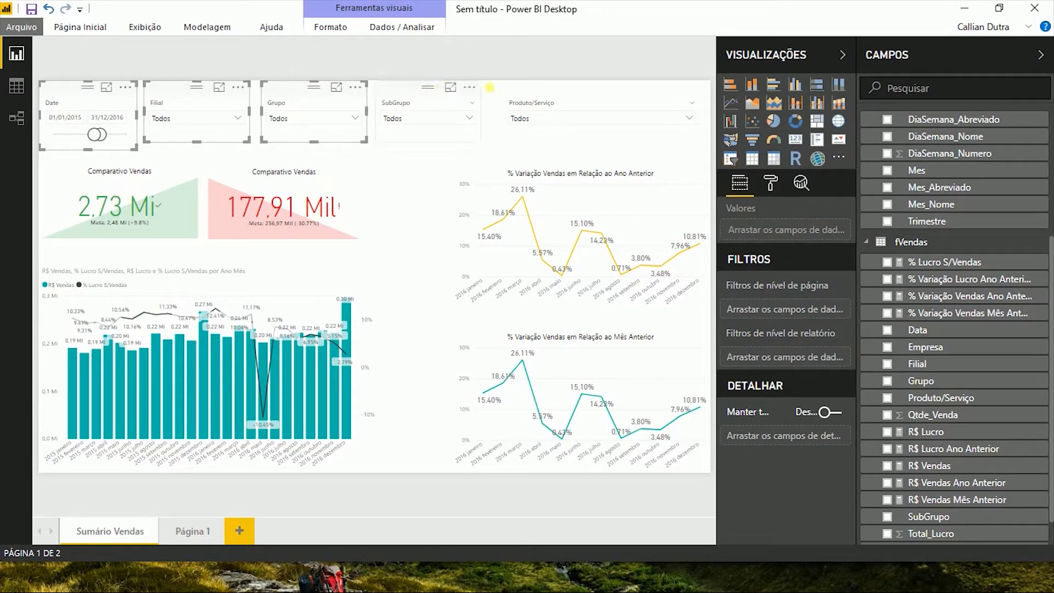
{"action": "left_click", "coordinate": [507, 126], "text": "ctrl"}
{"action": "left_click", "coordinate": [189, 531]}
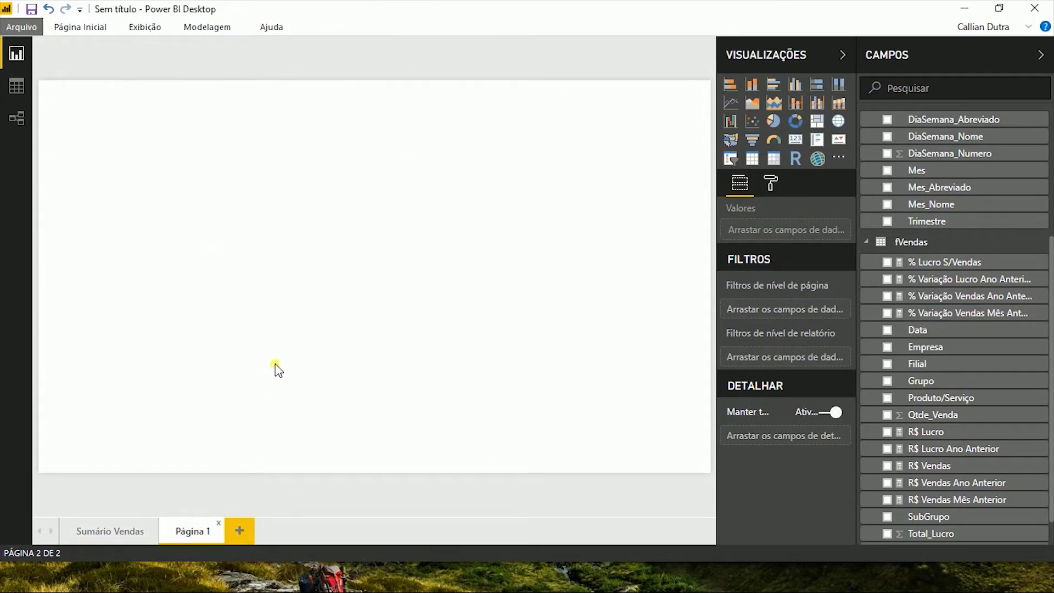
{"action": "key", "text": "ctrl+v"}
Step: Insert a stacked bar chart below the slicers, enlarge it, and plot % Variação Lucro Ano Anterior by Grupo
{"action": "left_click", "coordinate": [730, 84]}
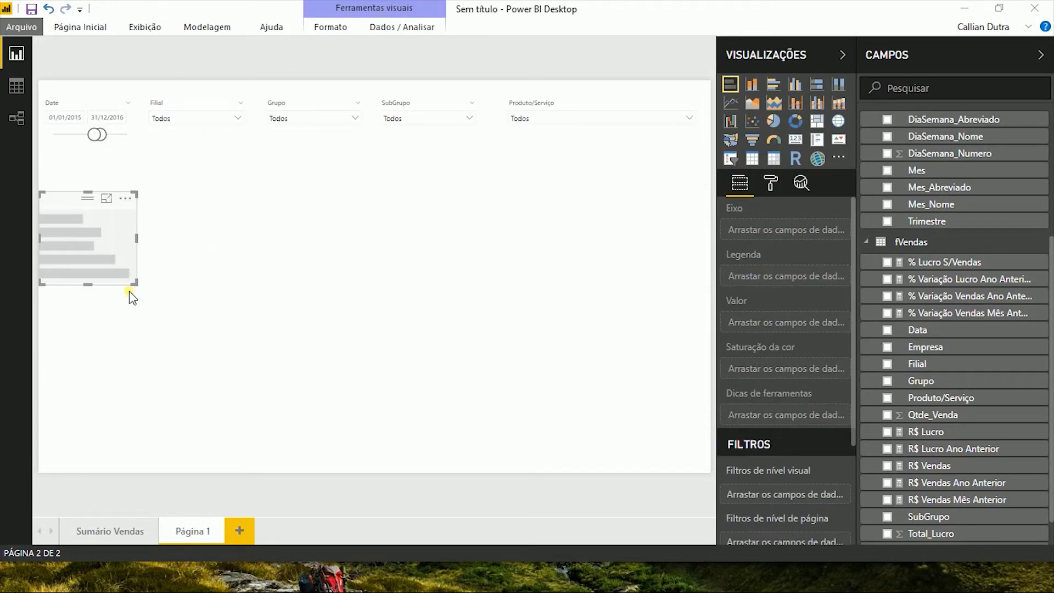
{"action": "left_click_drag", "start_coordinate": [131, 290], "coordinate": [288, 516]}
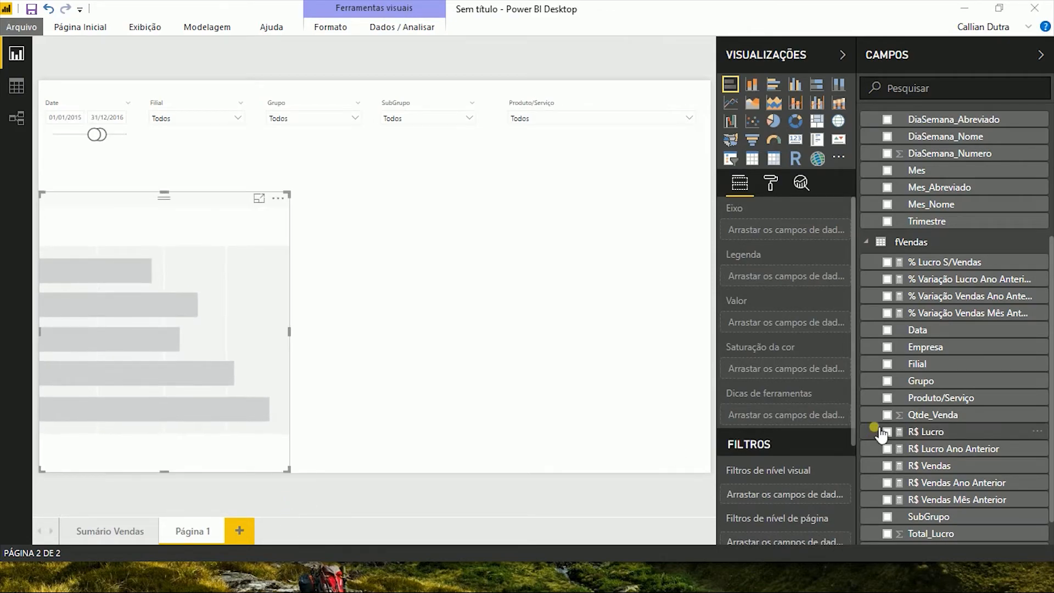
{"action": "left_click_drag", "start_coordinate": [867, 381], "coordinate": [235, 351]}
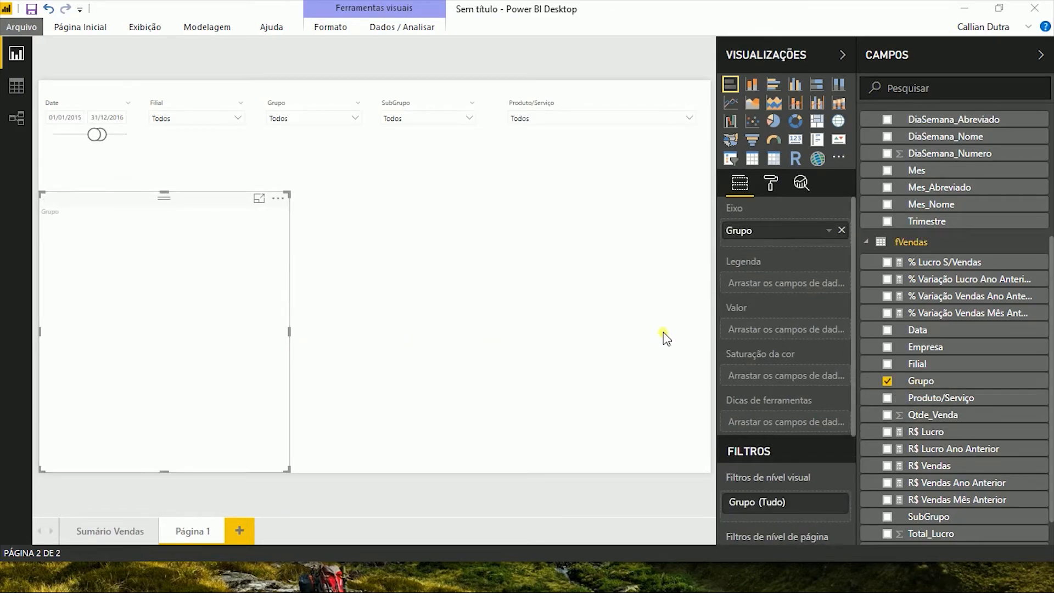
{"action": "left_click_drag", "start_coordinate": [1000, 283], "coordinate": [247, 318]}
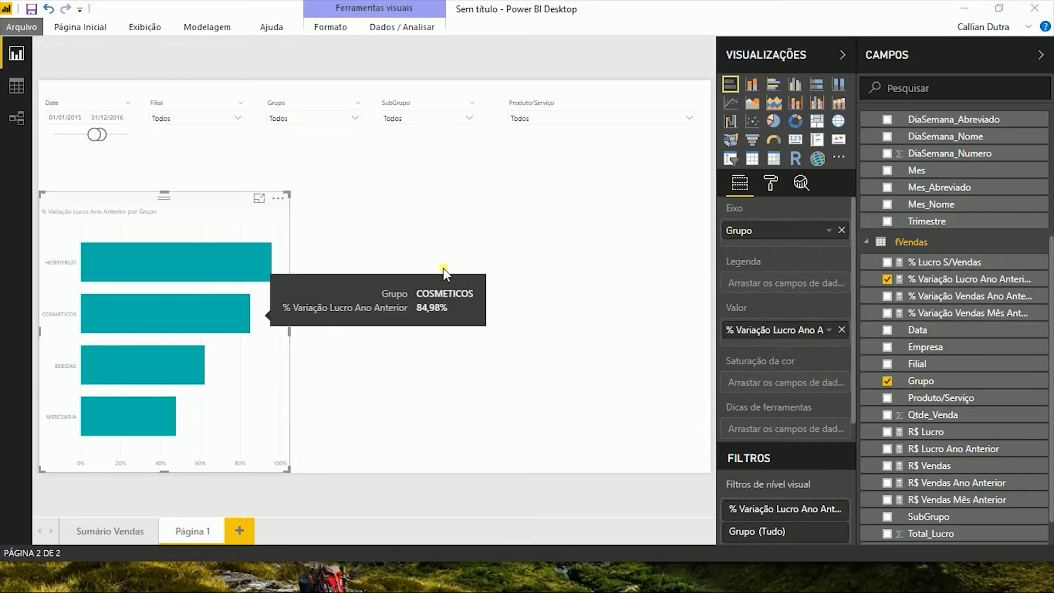
Step: Turn on the bar chart's data labels and extend the chart upward towards the slicers
{"action": "left_click", "coordinate": [771, 183]}
{"action": "left_click", "coordinate": [829, 351]}
{"action": "left_click_drag", "start_coordinate": [166, 196], "coordinate": [165, 171]}
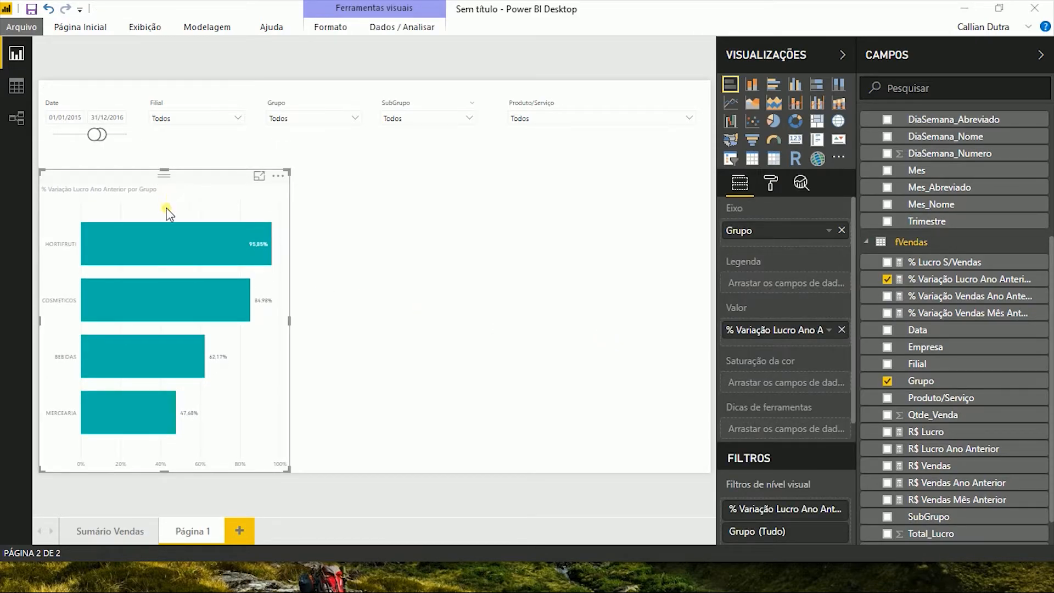
Step: Add dCalendario's Ano as a visual-level filter on the bar chart with filter type N superior
{"action": "mouse_move", "coordinate": [166, 240]}
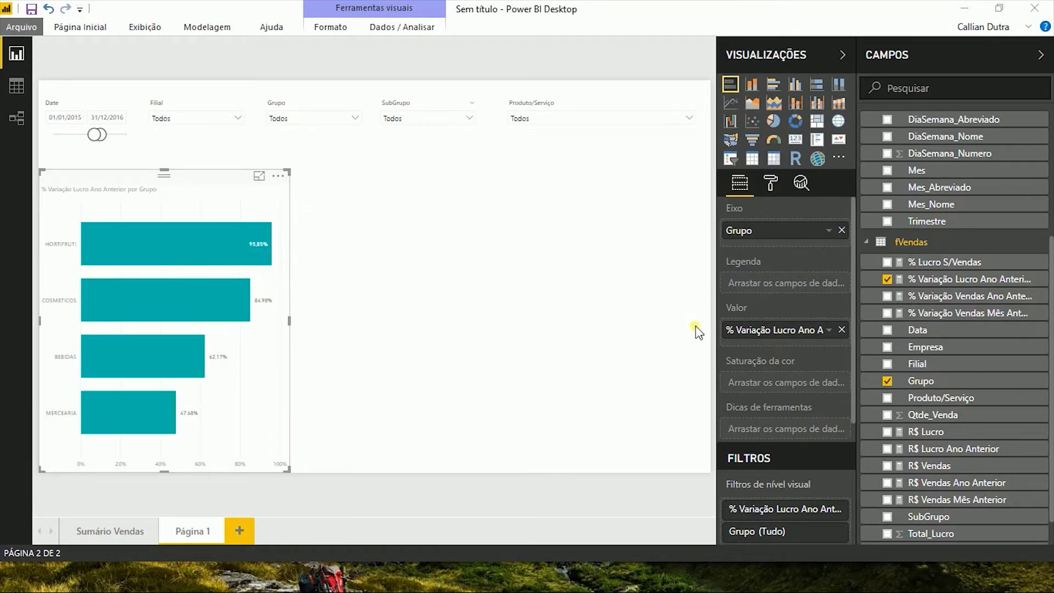
{"action": "scroll", "coordinate": [828, 390], "scroll_direction": "down", "scroll_amount": 1}
{"action": "scroll", "coordinate": [828, 390], "scroll_direction": "down", "scroll_amount": 1}
{"action": "scroll", "coordinate": [900, 252], "scroll_direction": "up", "scroll_amount": 4}
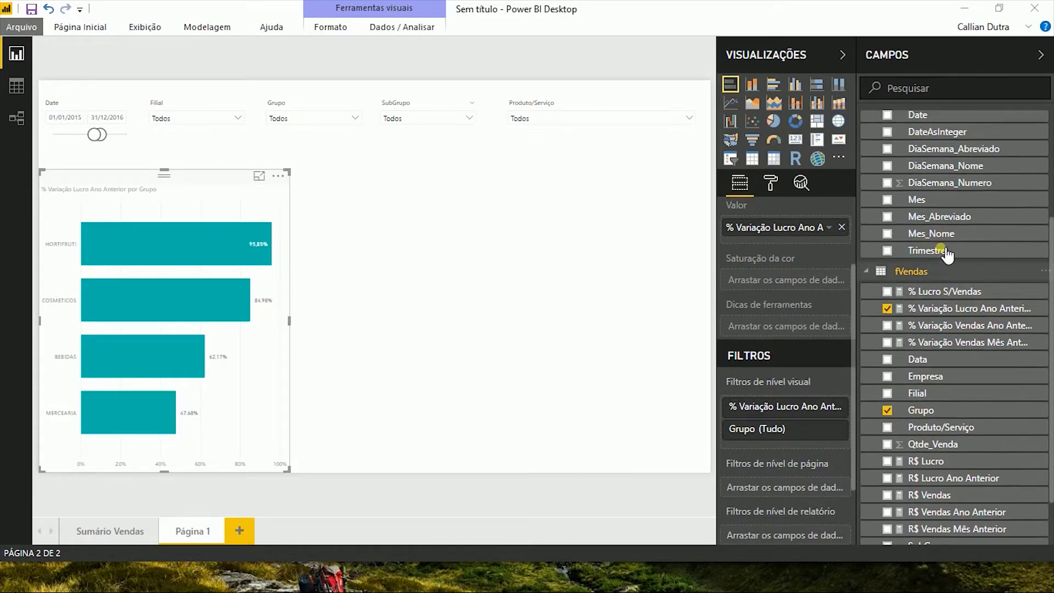
{"action": "left_click_drag", "start_coordinate": [937, 141], "coordinate": [779, 440]}
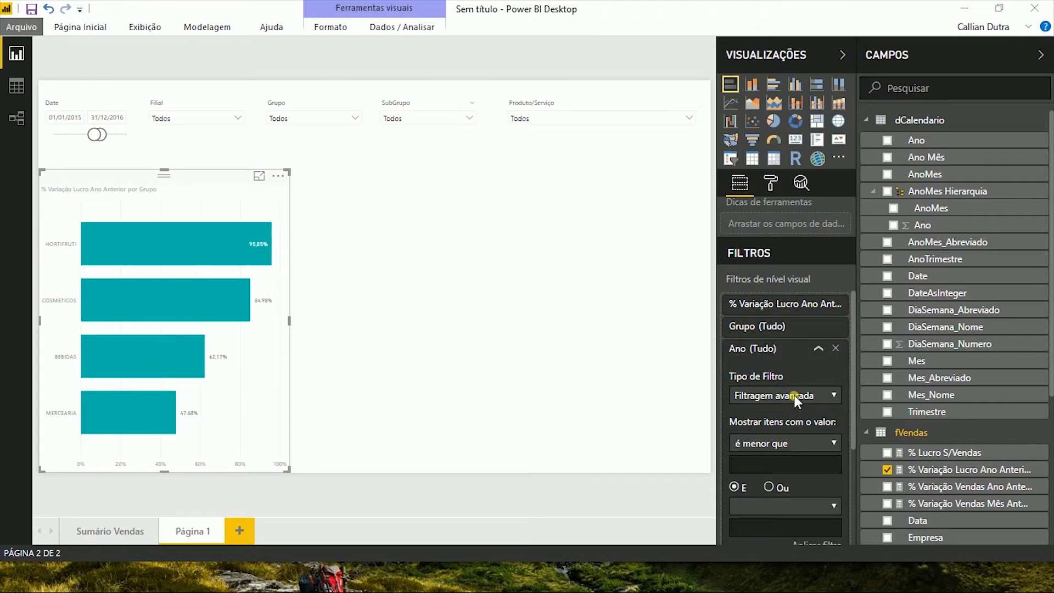
{"action": "left_click", "coordinate": [794, 395]}
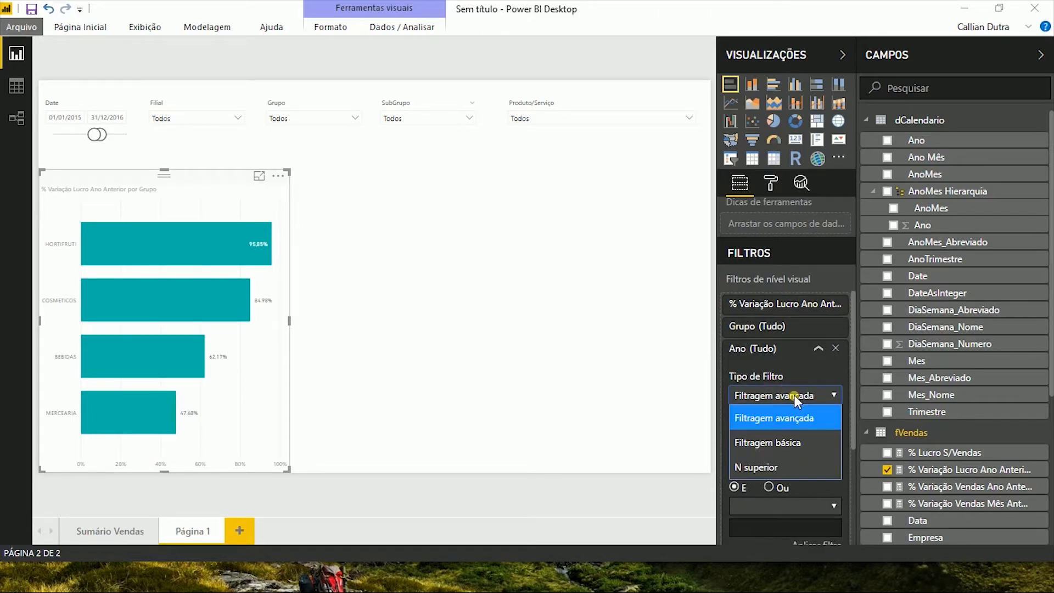
{"action": "left_click", "coordinate": [771, 465]}
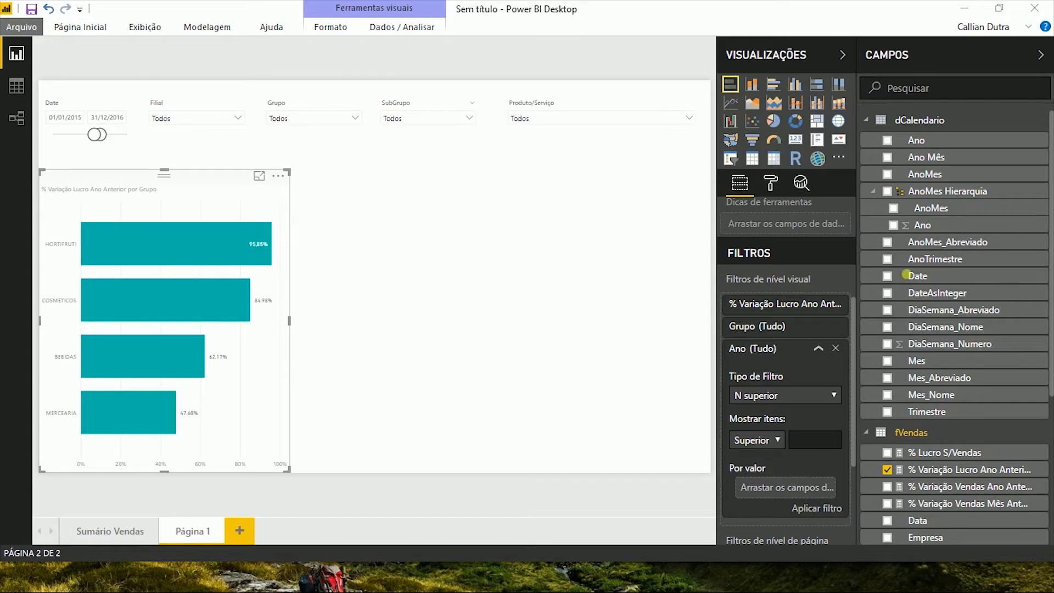
Step: Set the Ano filter to show the Superior 1 item by Máximo de Ano and apply it
{"action": "left_click_drag", "start_coordinate": [917, 141], "coordinate": [794, 494]}
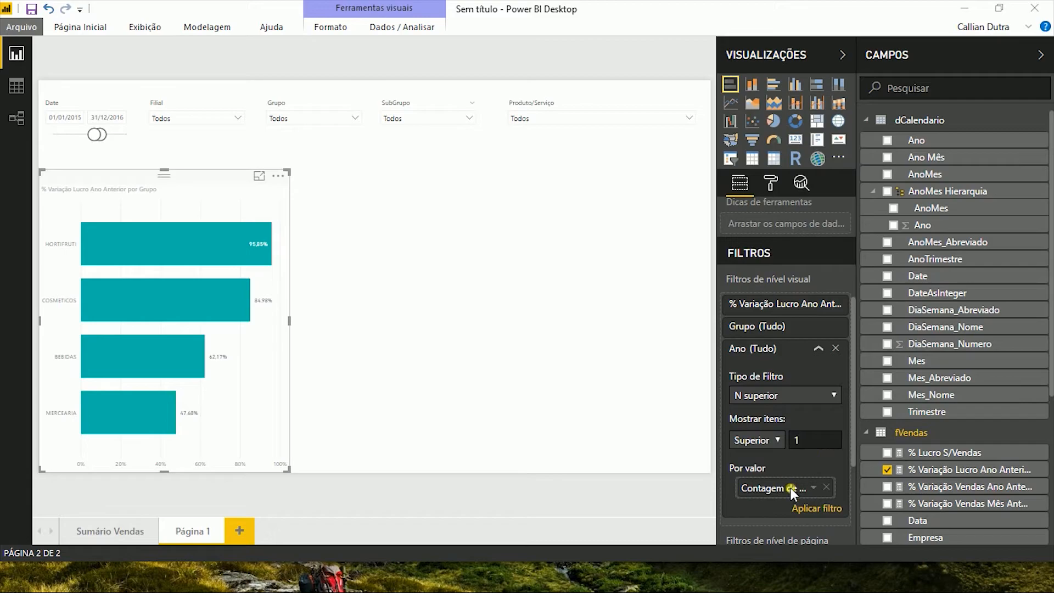
{"action": "left_click", "coordinate": [812, 487]}
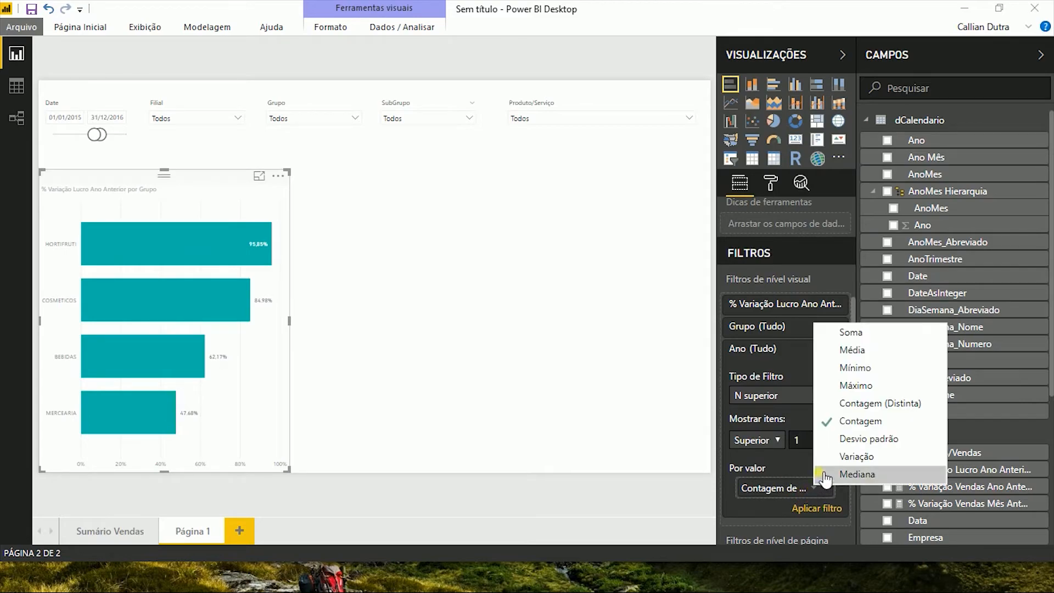
{"action": "left_click", "coordinate": [856, 385]}
{"action": "left_click", "coordinate": [813, 513]}
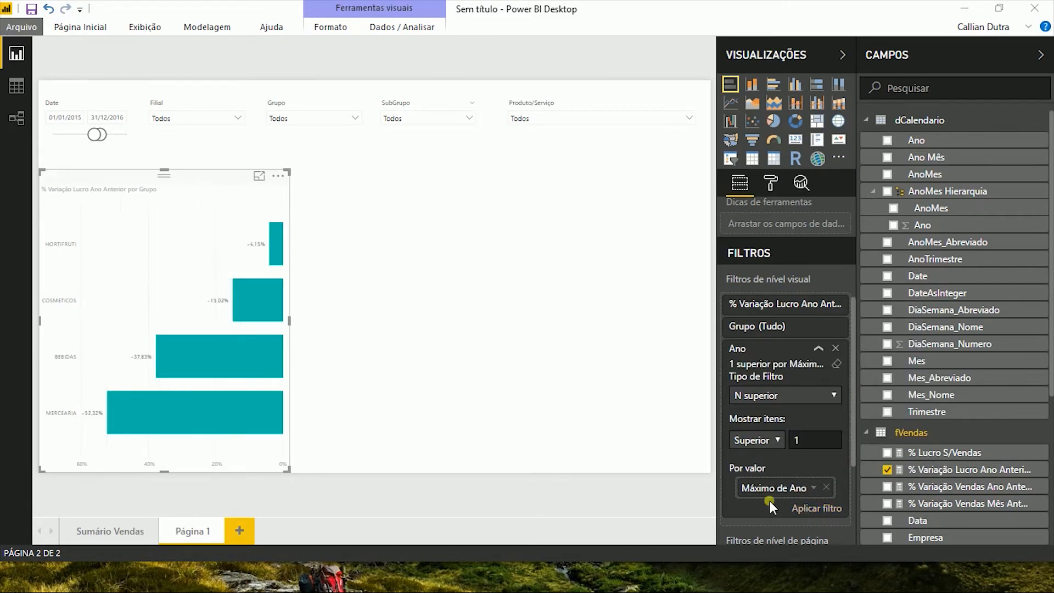
{"action": "left_click", "coordinate": [414, 298]}
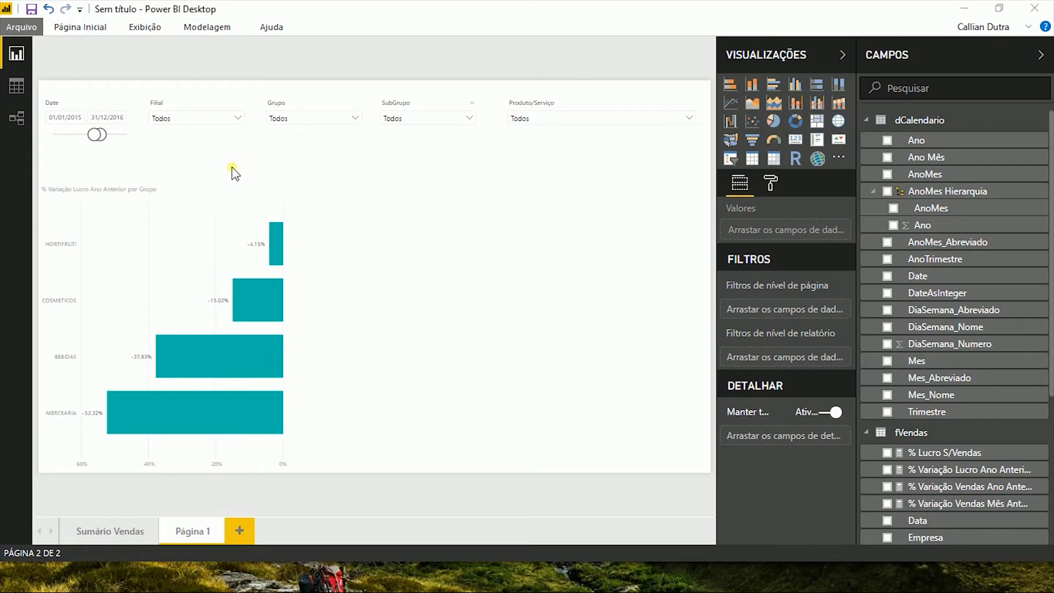
Step: Use % Variação Lucro Ano Anterior as the bar chart's colour saturation and enable the diverging colour scale
{"action": "left_click", "coordinate": [220, 176]}
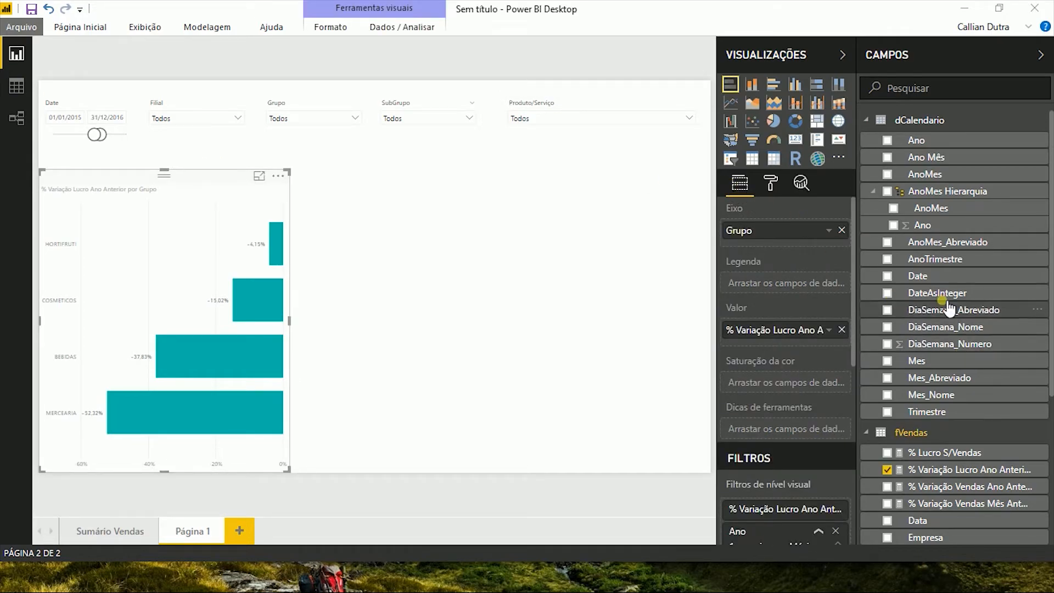
{"action": "left_click_drag", "start_coordinate": [964, 469], "coordinate": [790, 380]}
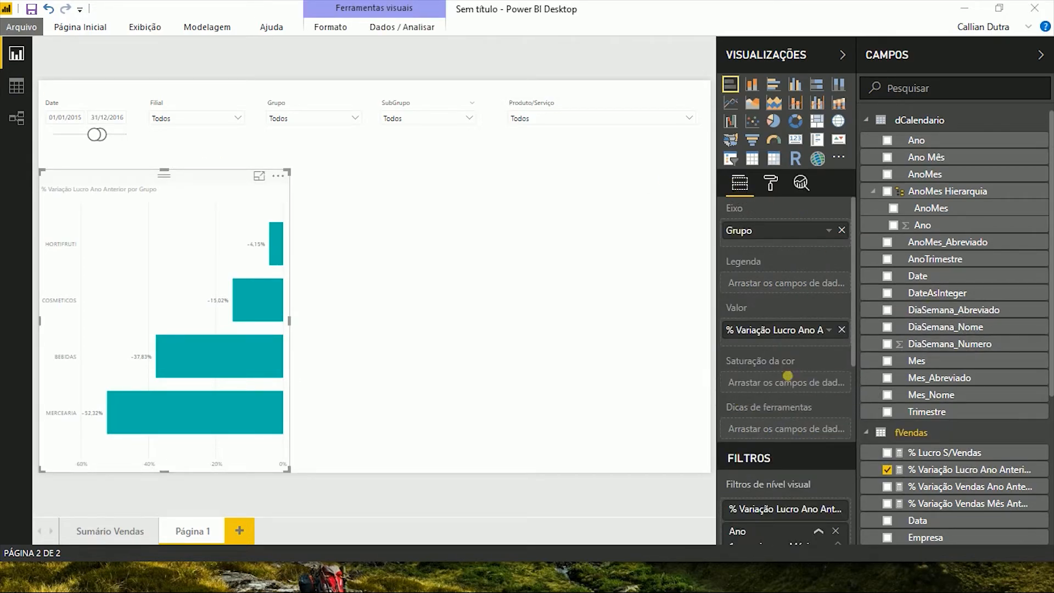
{"action": "left_click", "coordinate": [769, 186]}
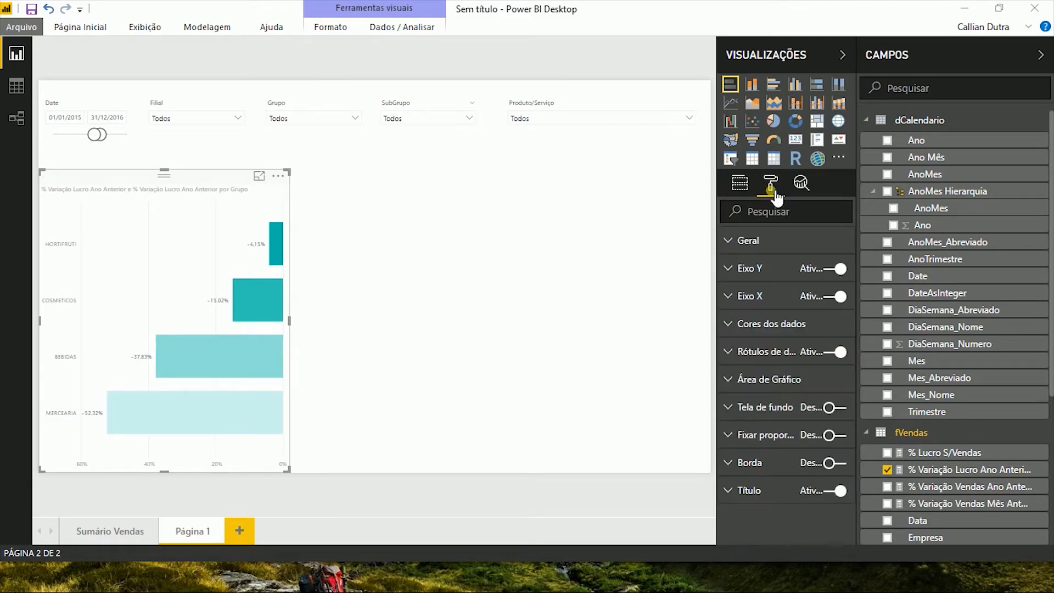
{"action": "left_click", "coordinate": [765, 325]}
{"action": "left_click", "coordinate": [828, 352]}
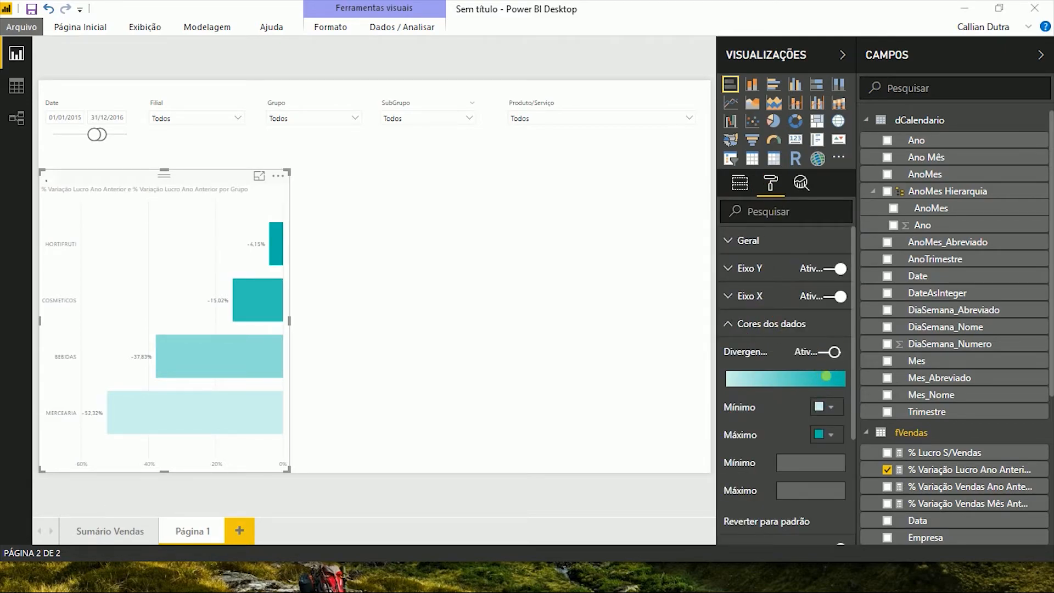
Step: Set the diverging scale's minimum colour to red and enter its Centralizar value
{"action": "left_click", "coordinate": [823, 406]}
{"action": "left_click", "coordinate": [769, 442]}
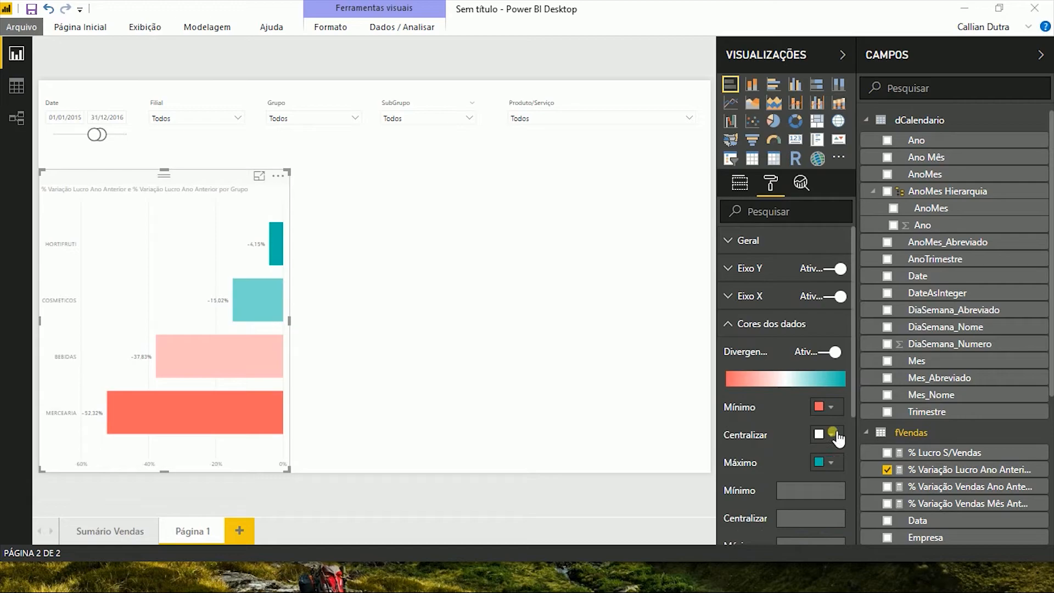
{"action": "scroll", "coordinate": [835, 436], "scroll_direction": "down", "scroll_amount": 2}
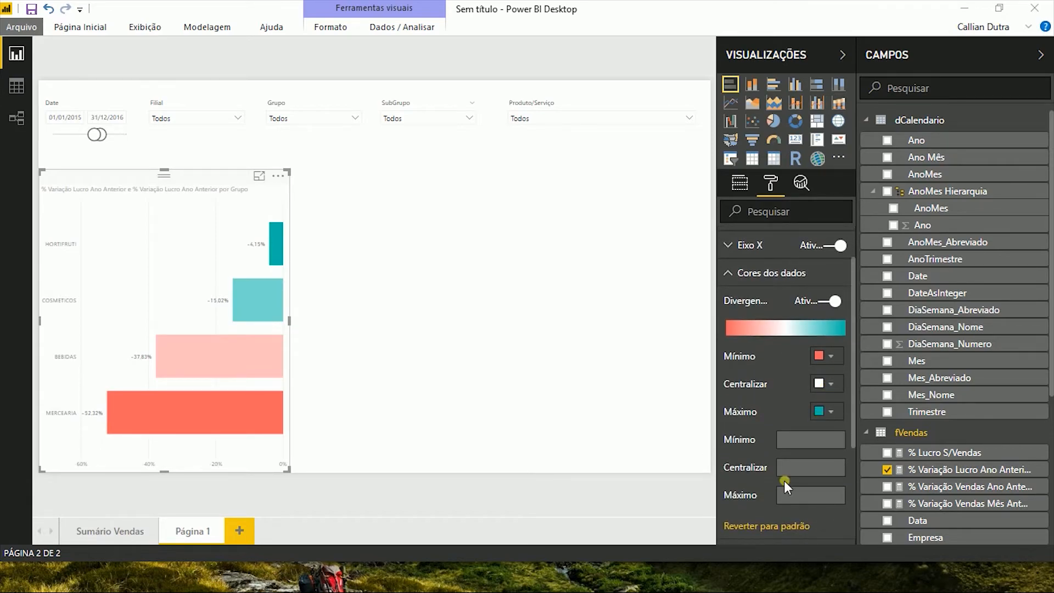
{"action": "left_click", "coordinate": [796, 468]}
{"action": "key", "text": "Return"}
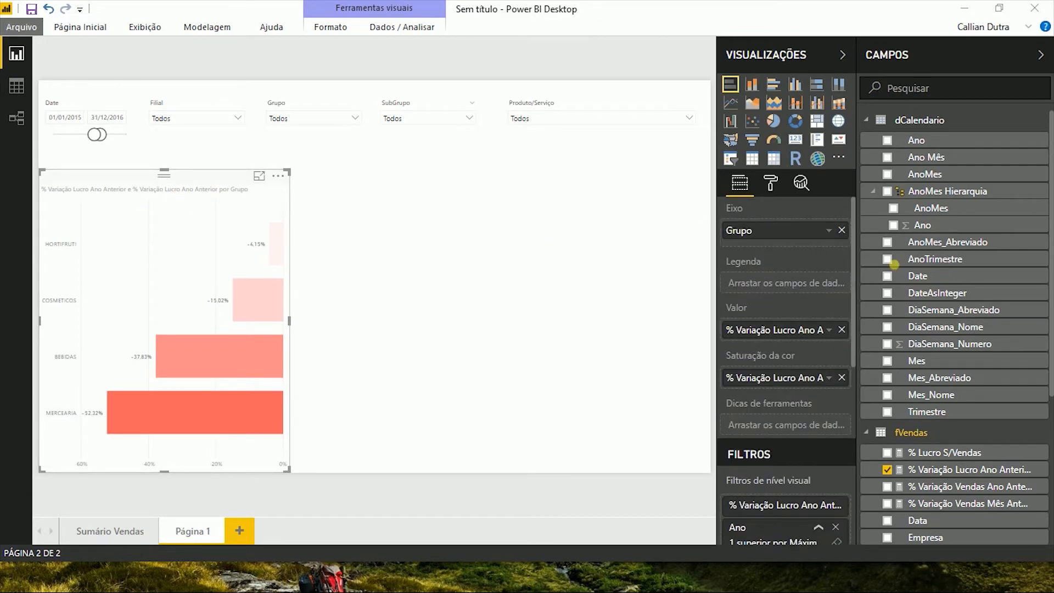
Step: Add SubGrupo below Grupo on the chart's axis, enable drill-down, and drill into BEBIDAS
{"action": "left_click", "coordinate": [871, 124]}
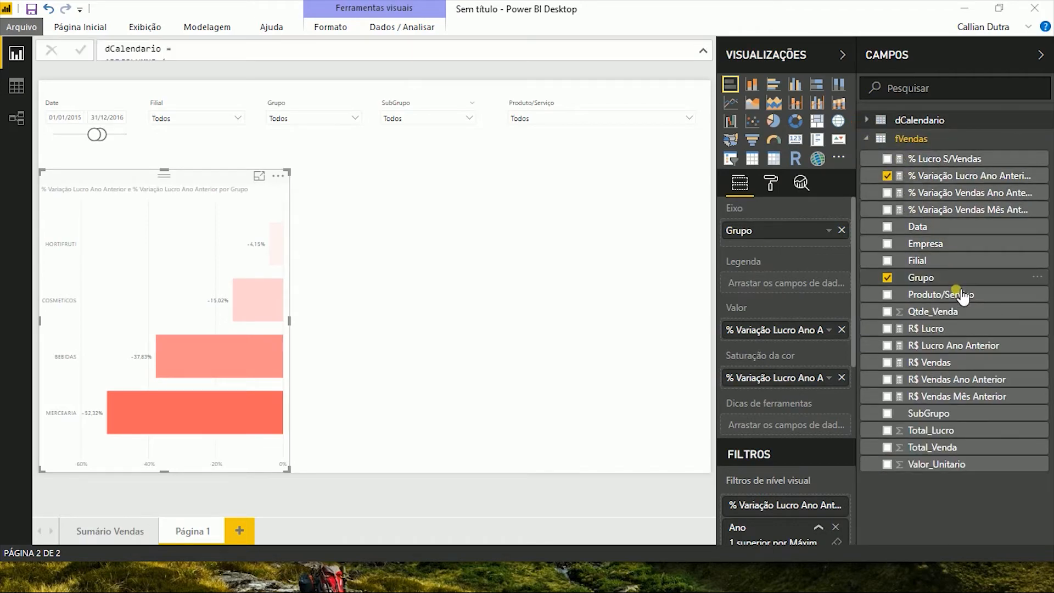
{"action": "left_click_drag", "start_coordinate": [930, 415], "coordinate": [784, 246]}
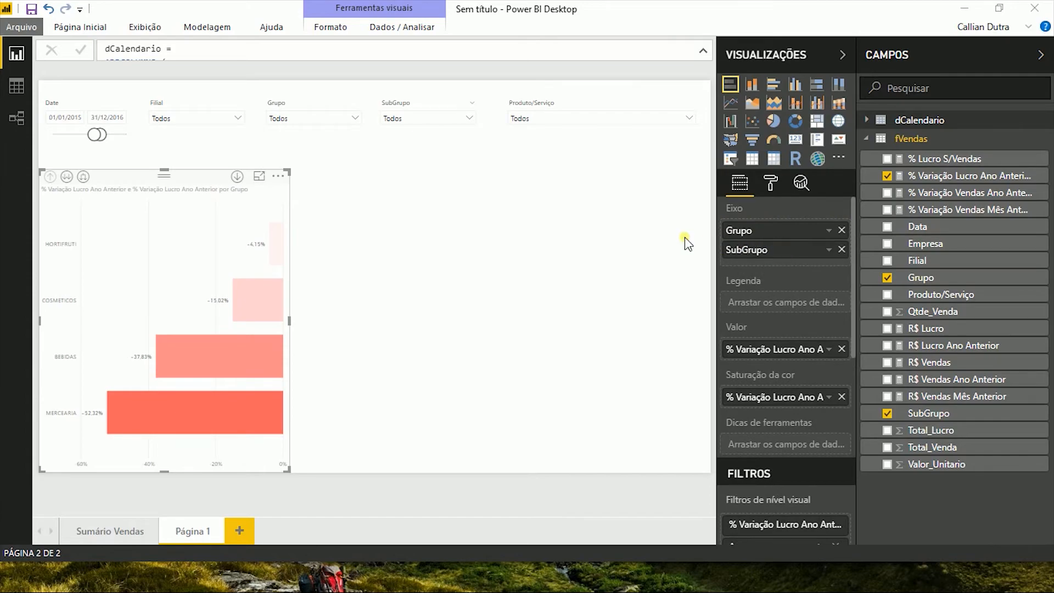
{"action": "left_click", "coordinate": [237, 177]}
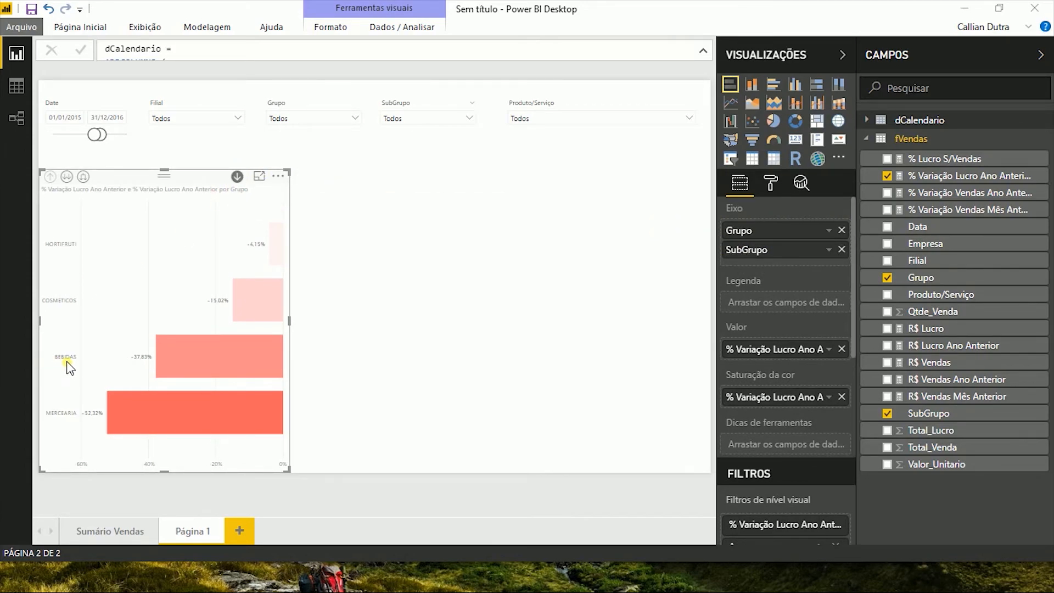
{"action": "left_click", "coordinate": [222, 355]}
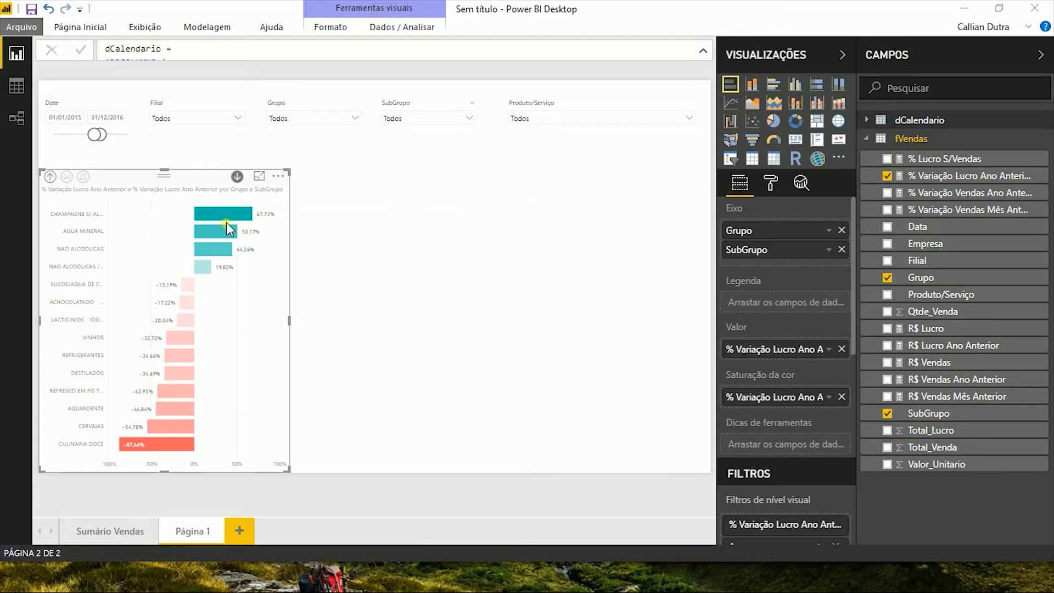
Step: Add R$ Lucro and R$ Lucro Ano Anterior to the bar chart's tooltips and check the AGUA MINERAL bar's tooltip
{"action": "mouse_move", "coordinate": [226, 213]}
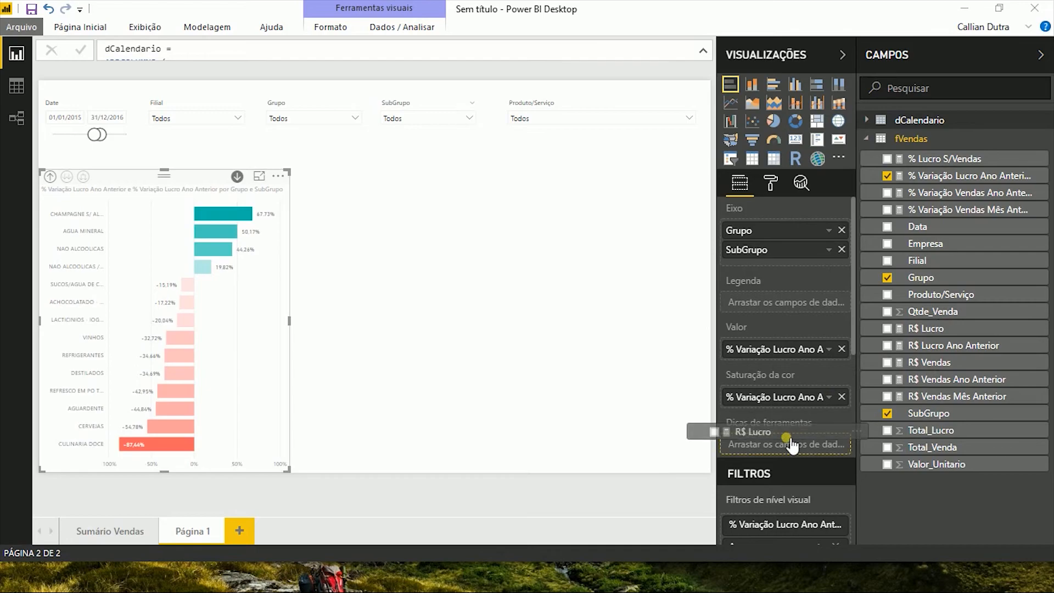
{"action": "left_click_drag", "start_coordinate": [781, 442], "coordinate": [788, 456]}
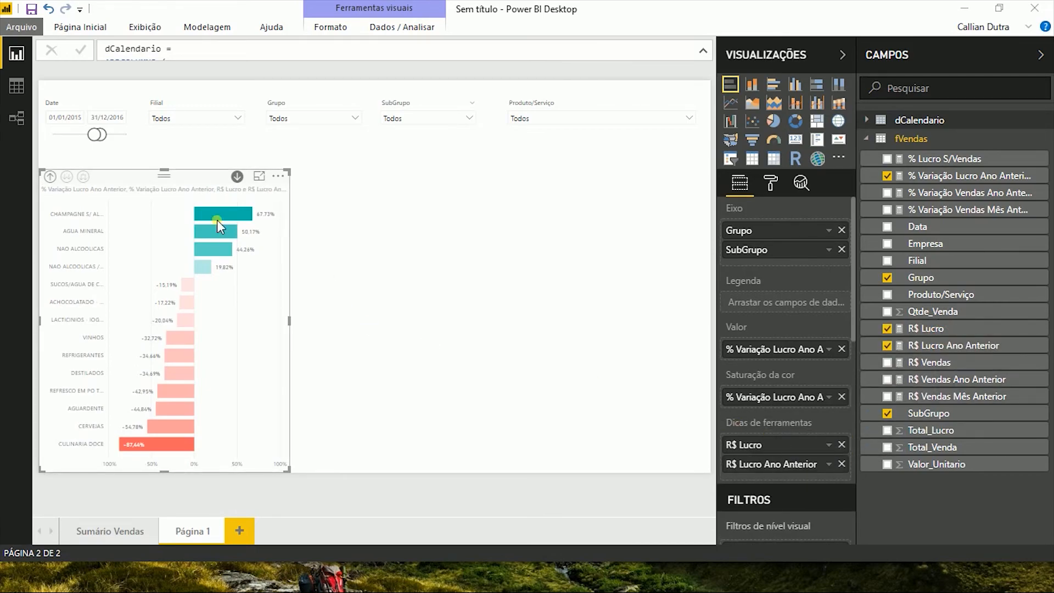
{"action": "mouse_move", "coordinate": [210, 235]}
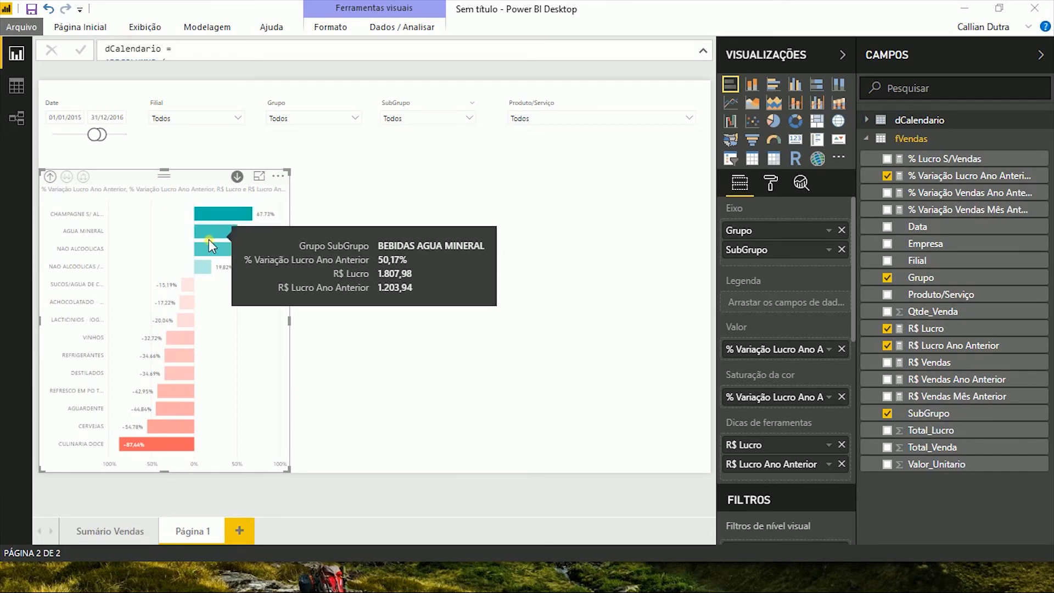